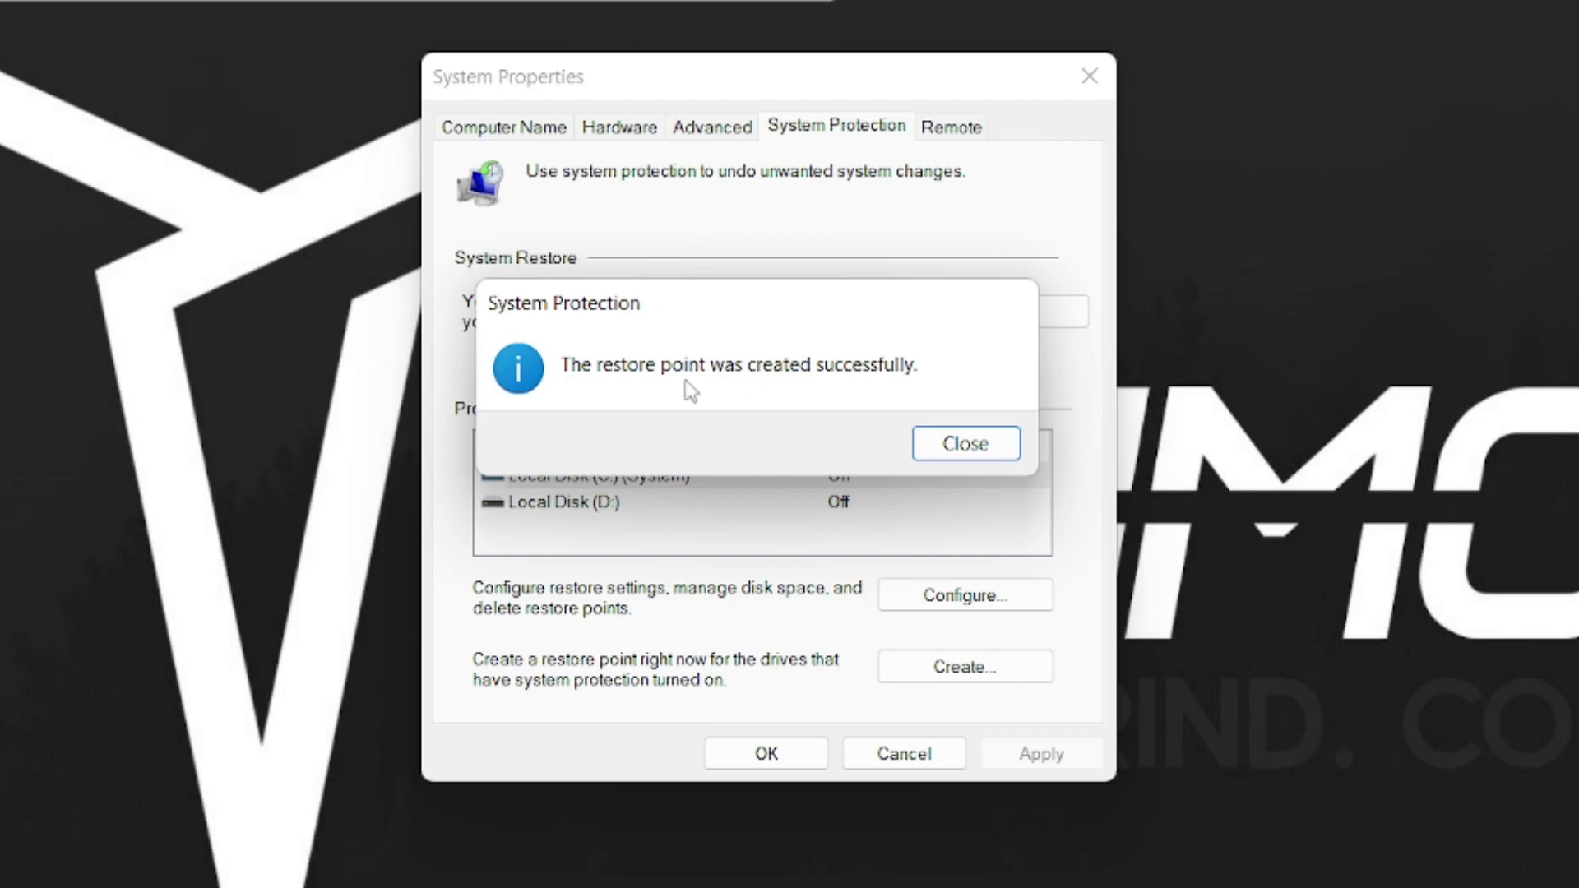
Step: Close System Properties, then find the Game Mode settings in Windows and turn Game Mode on
click(769, 753)
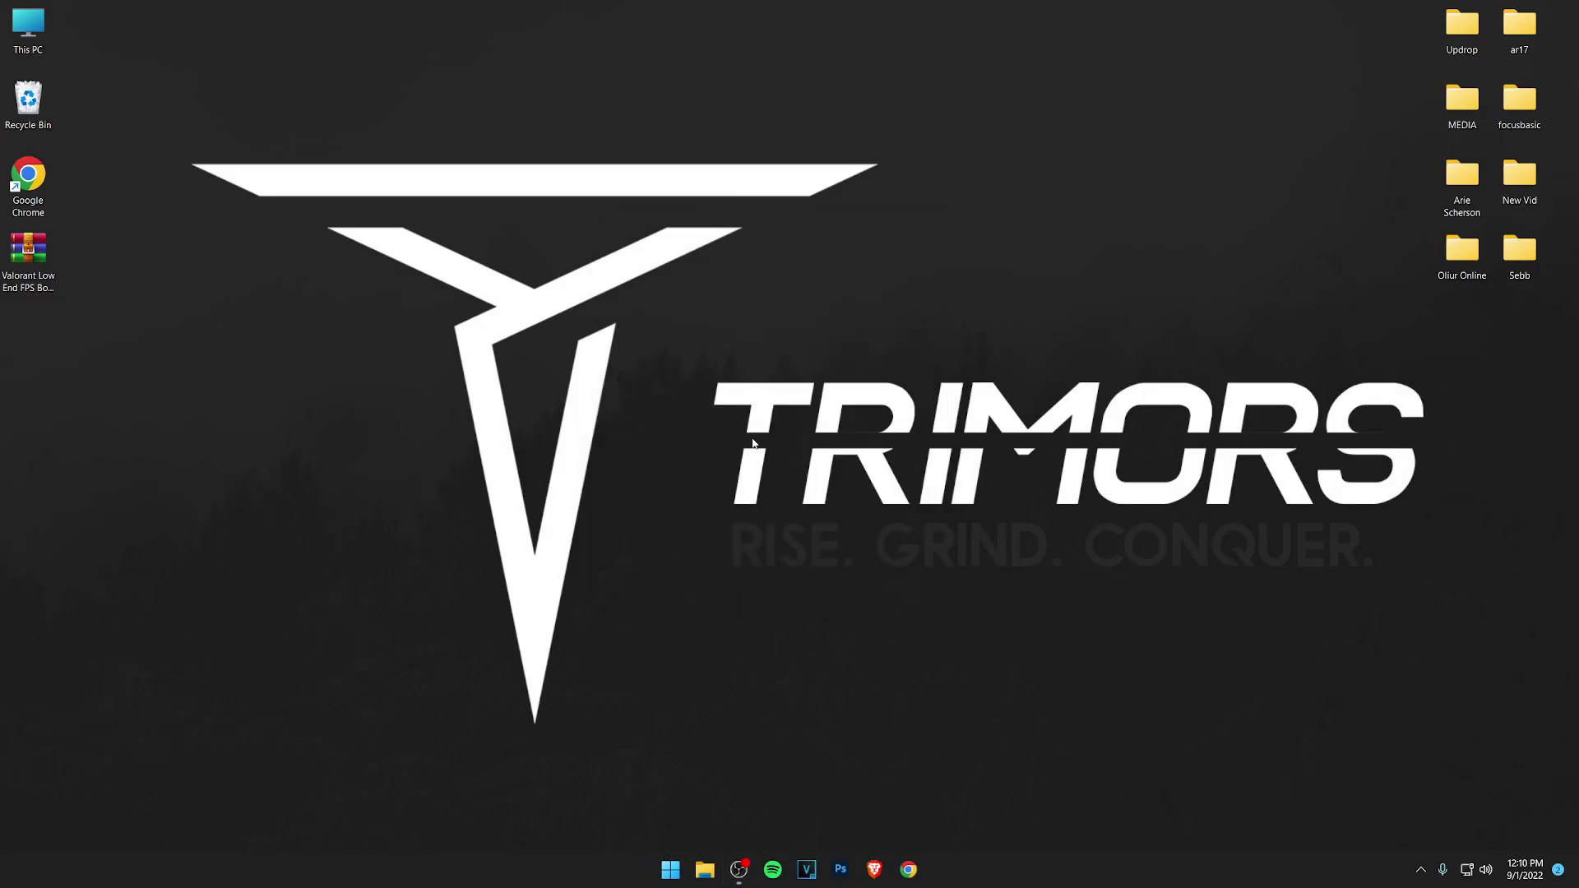
click(671, 869)
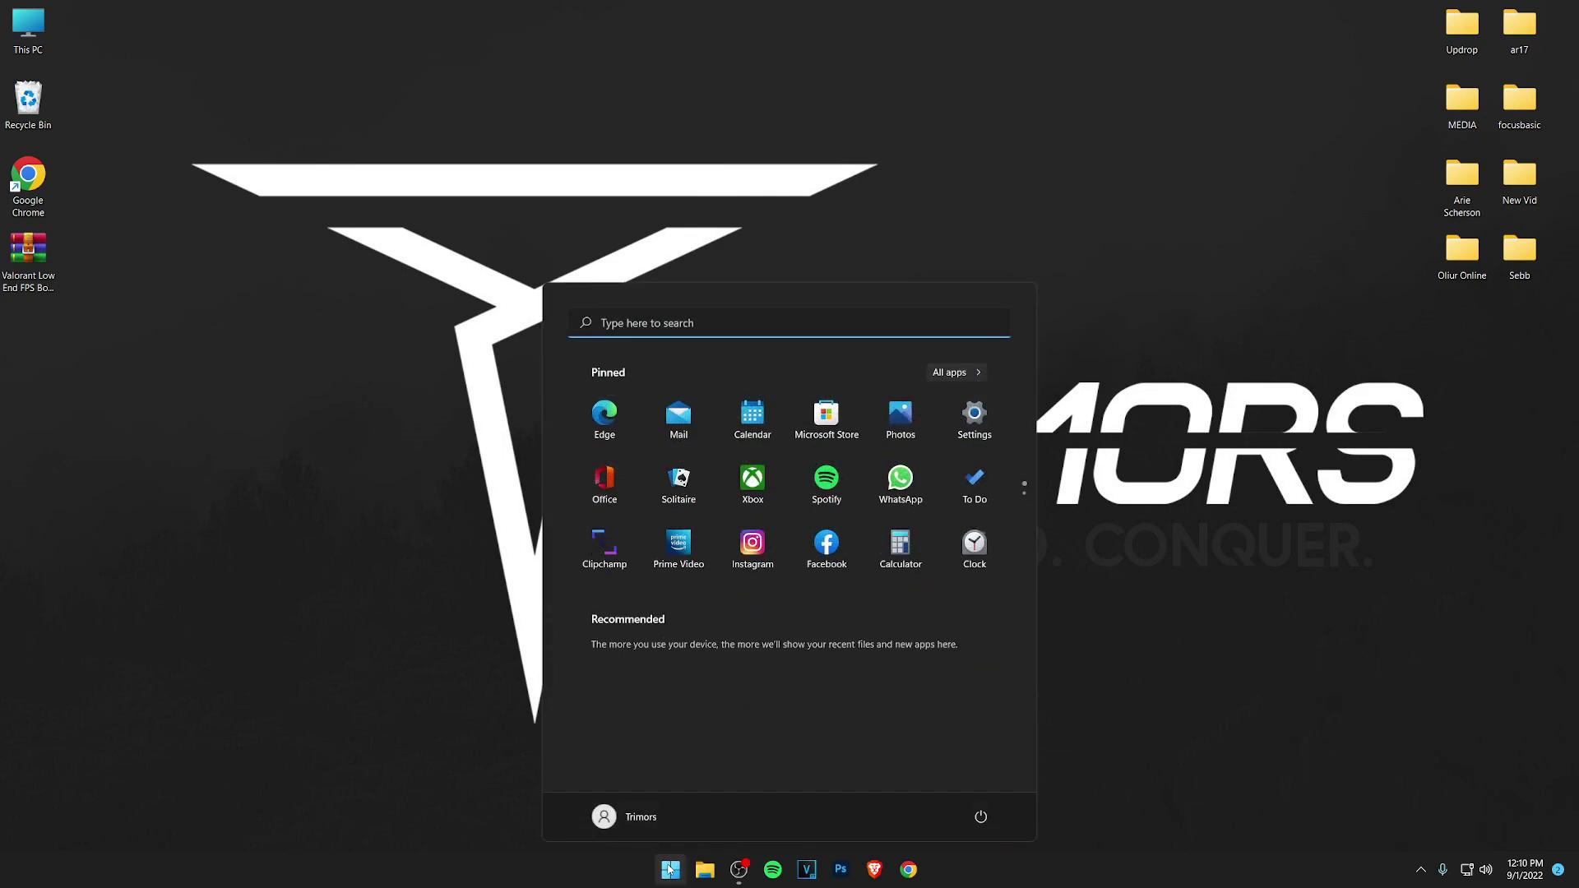
text(game)
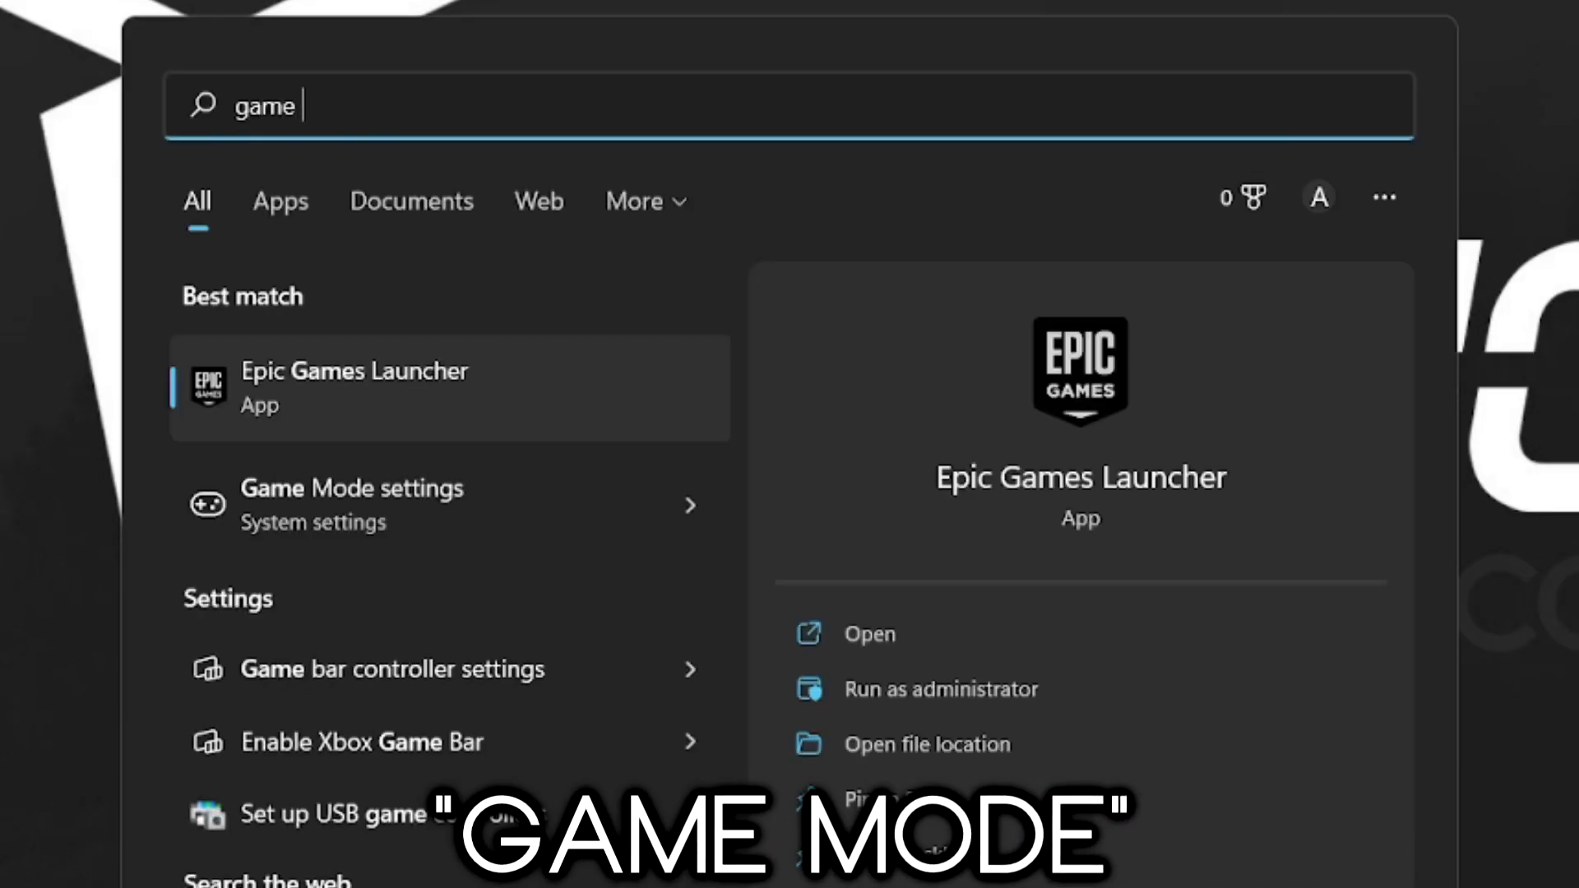
text( mode)
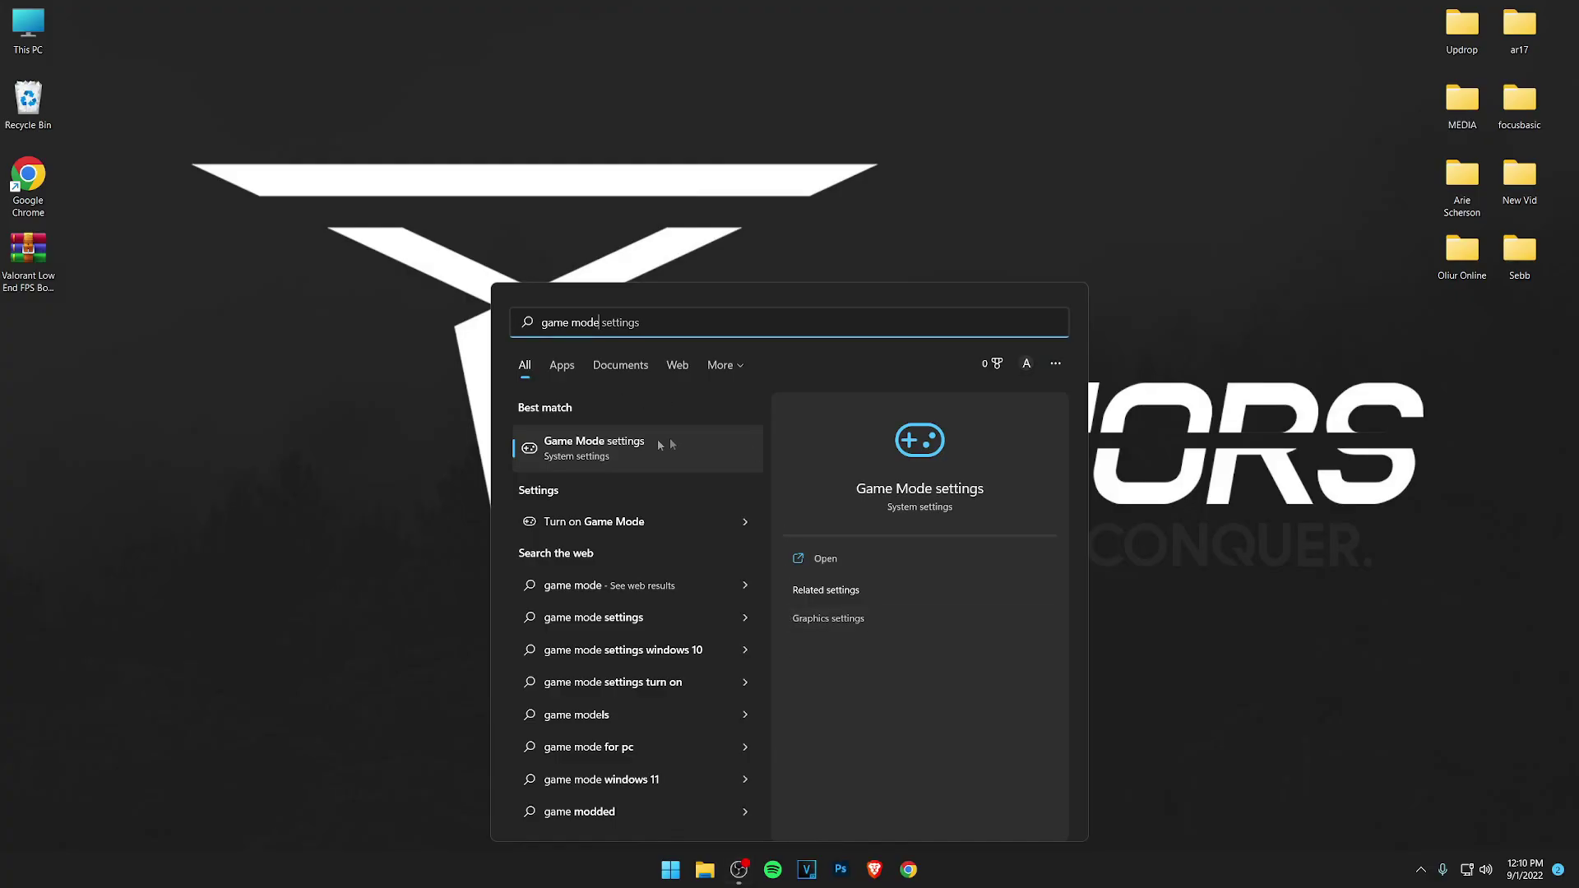
click(459, 388)
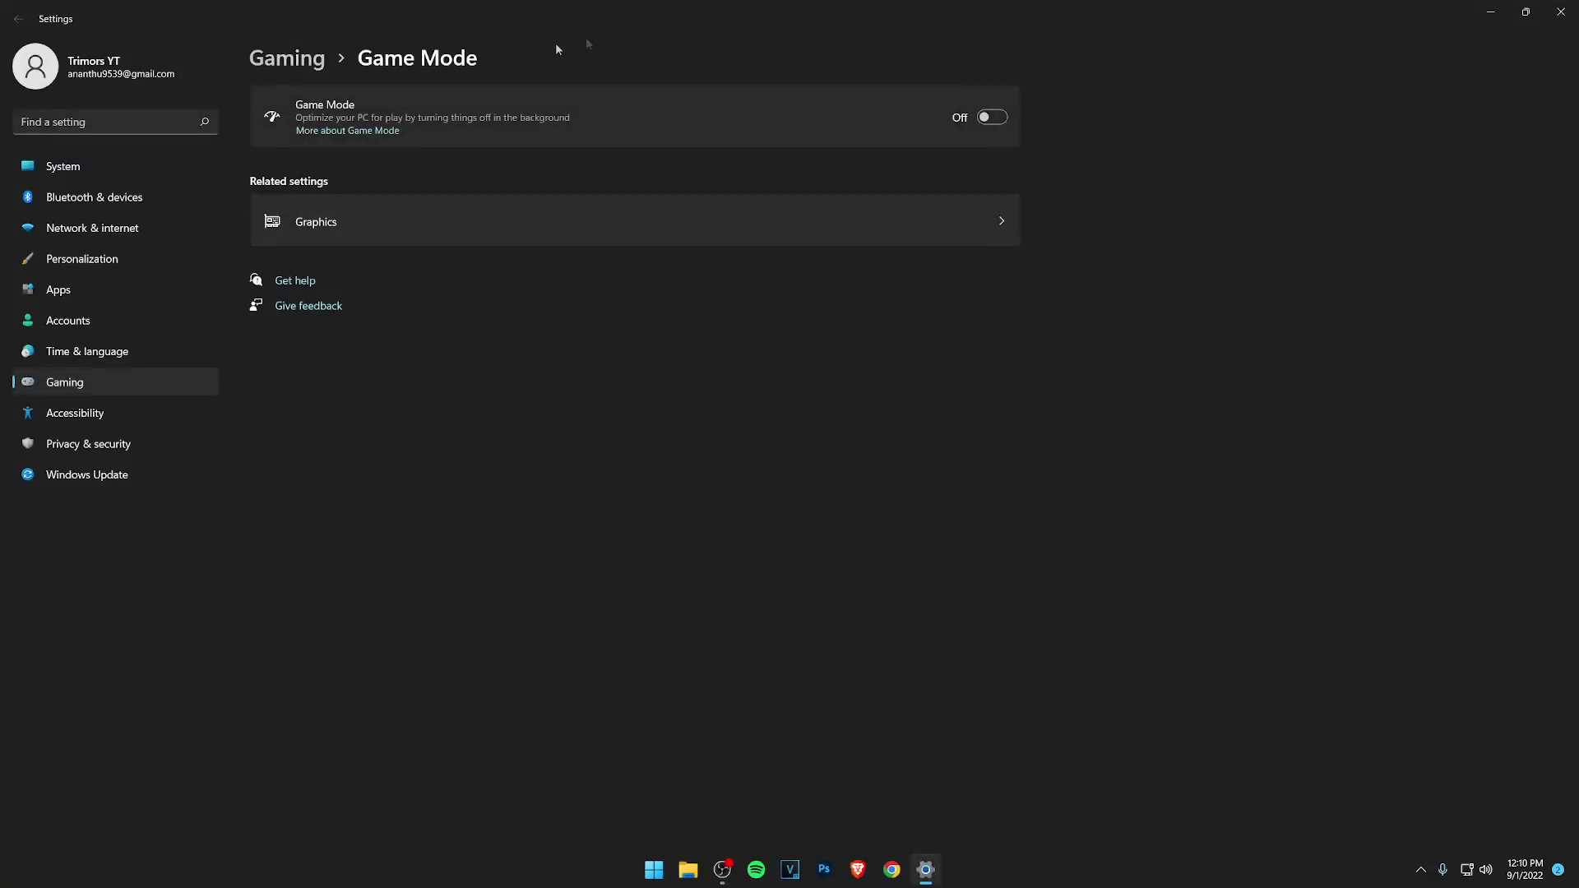
click(992, 117)
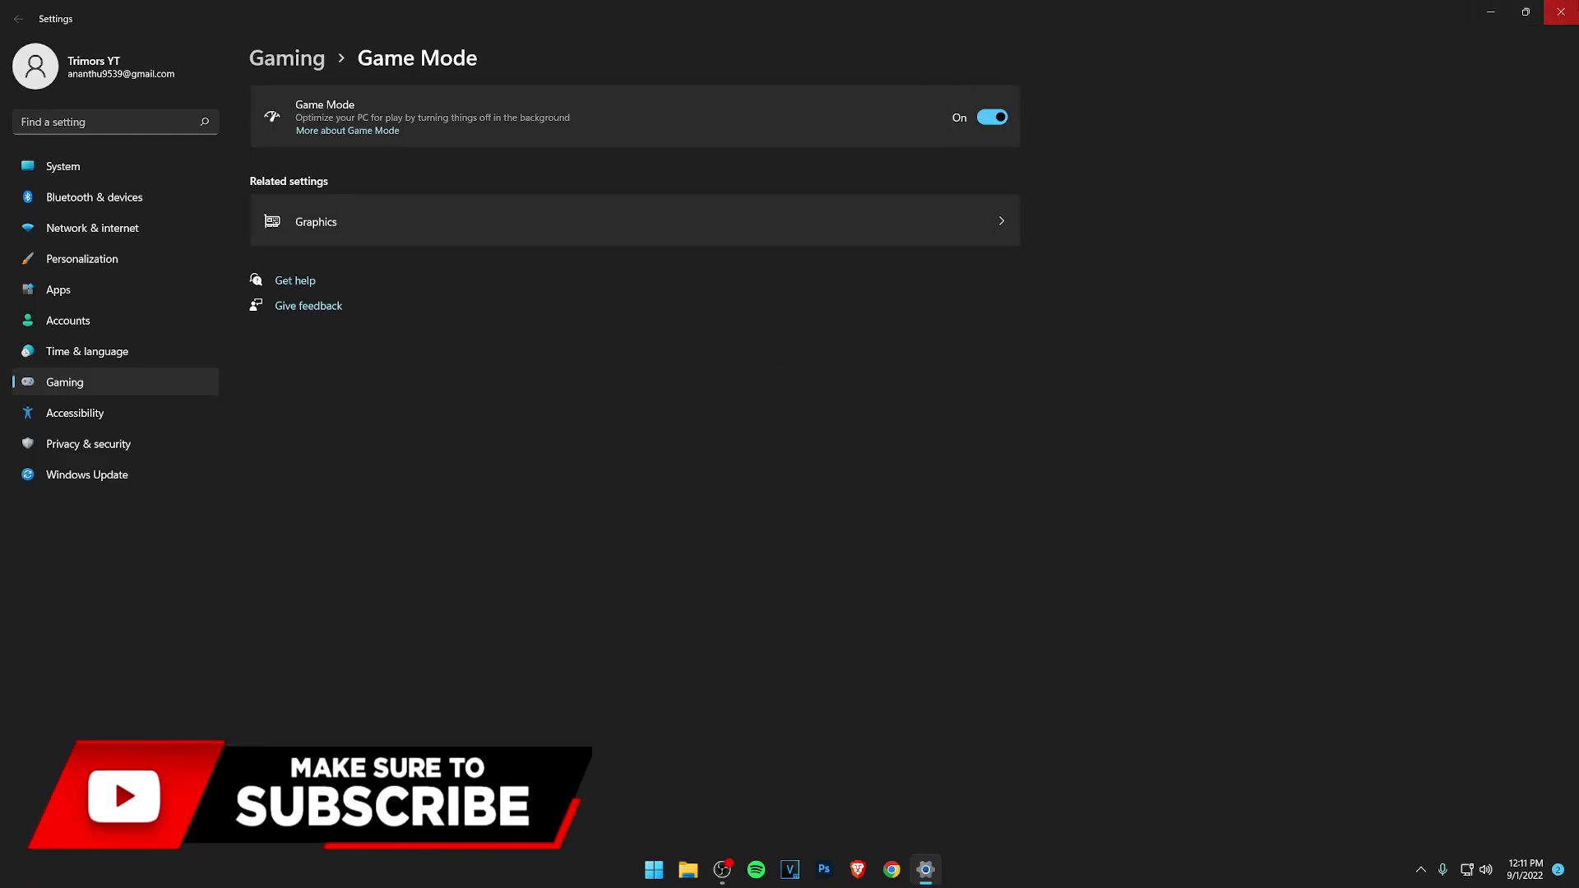
click(1560, 11)
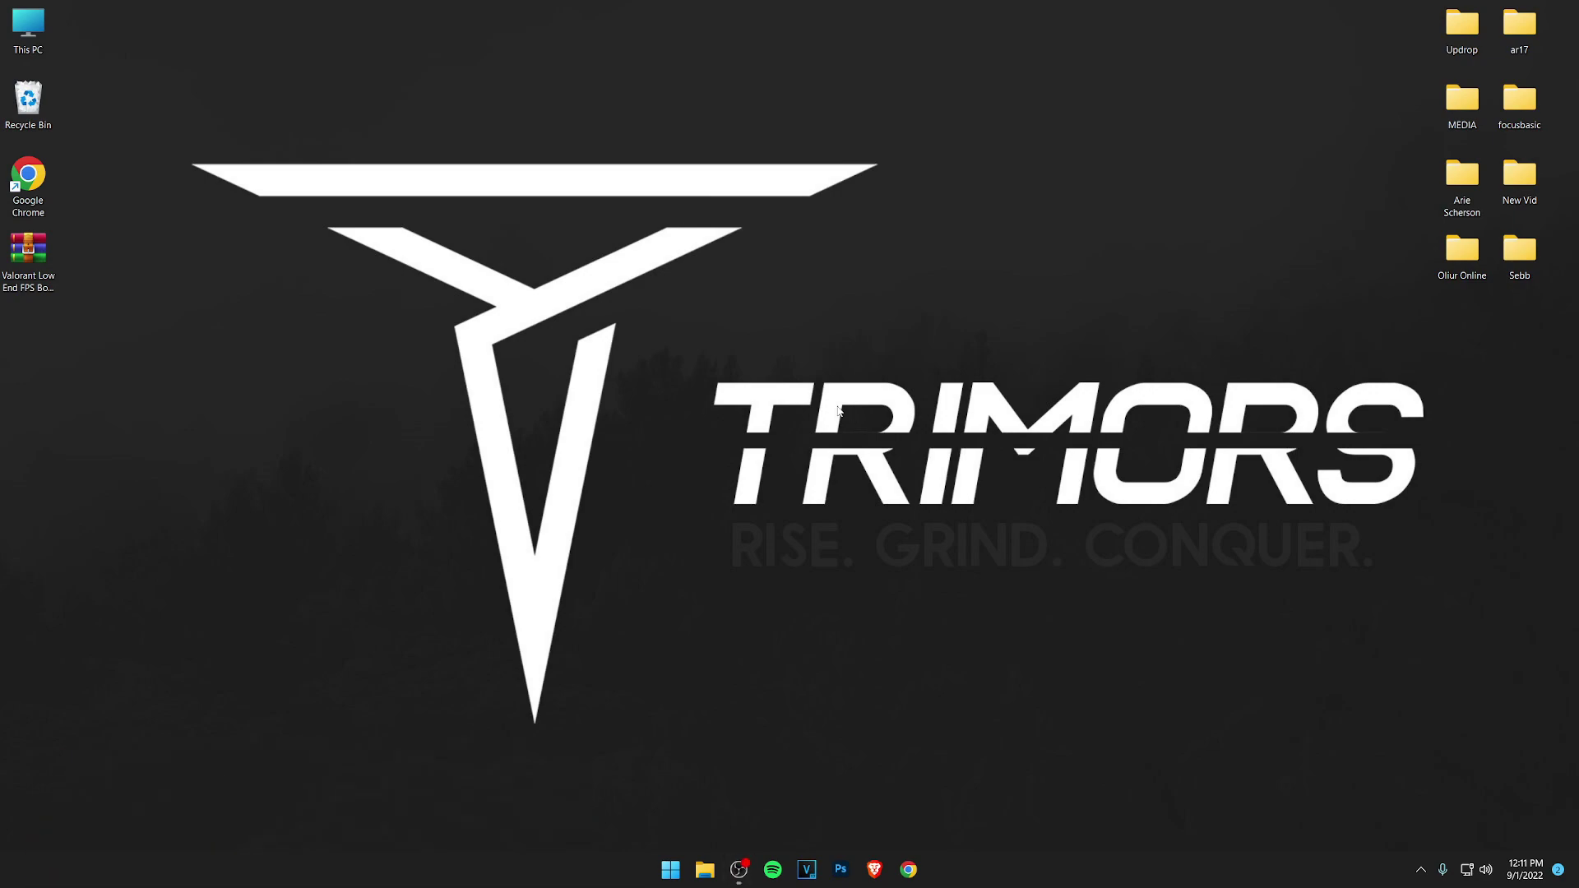
Step: Search Windows for VALORANT and follow its shortcut's file location to the Riot Client folder
click(670, 871)
text(valorant)
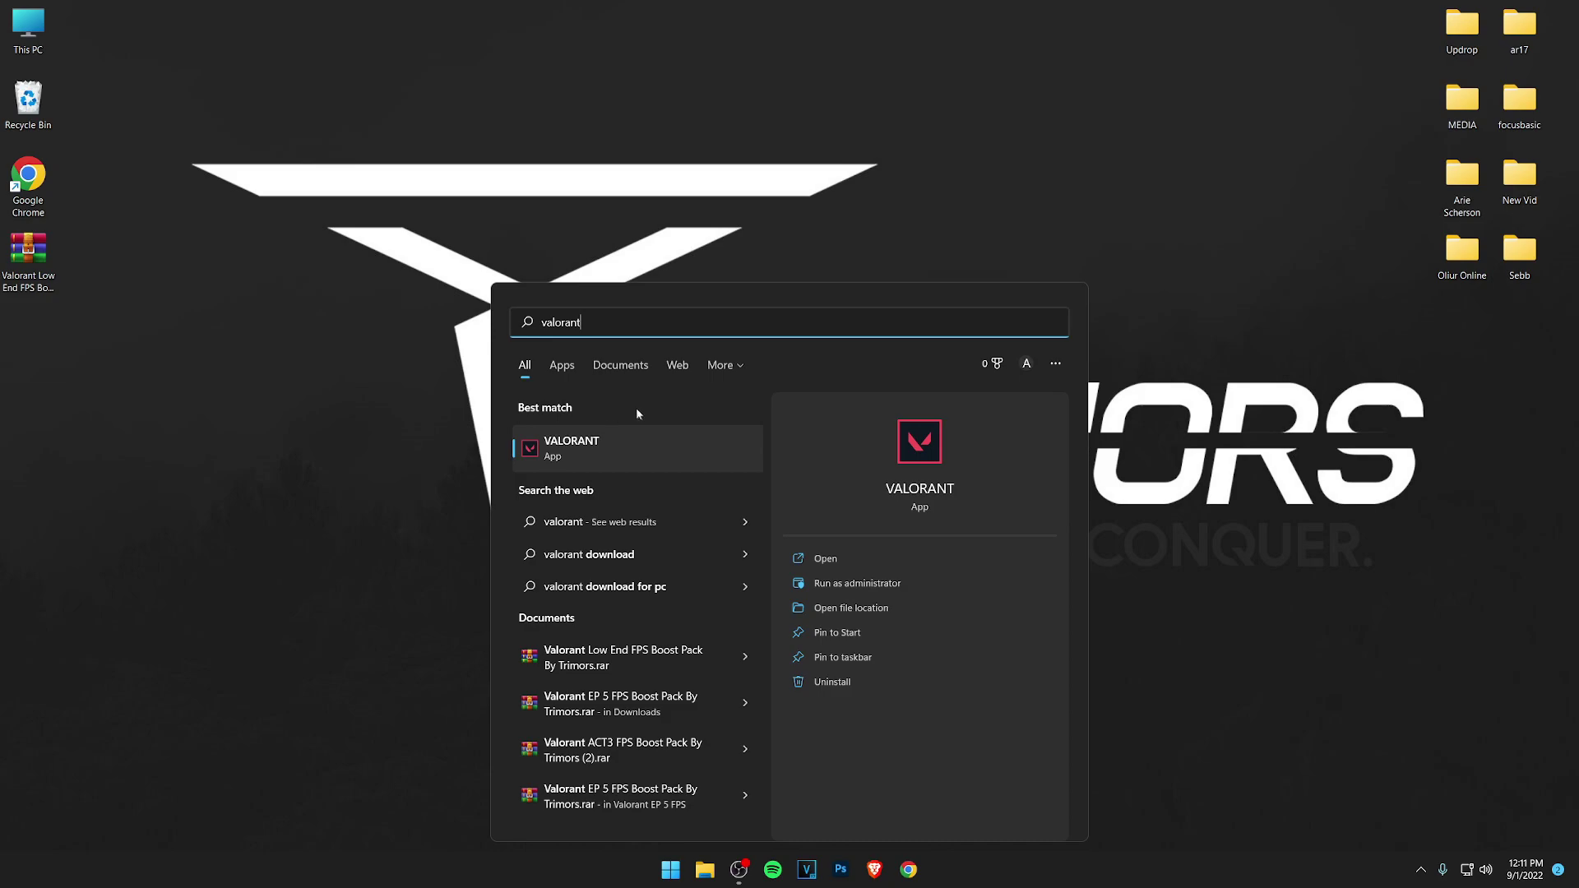
right_click(593, 445)
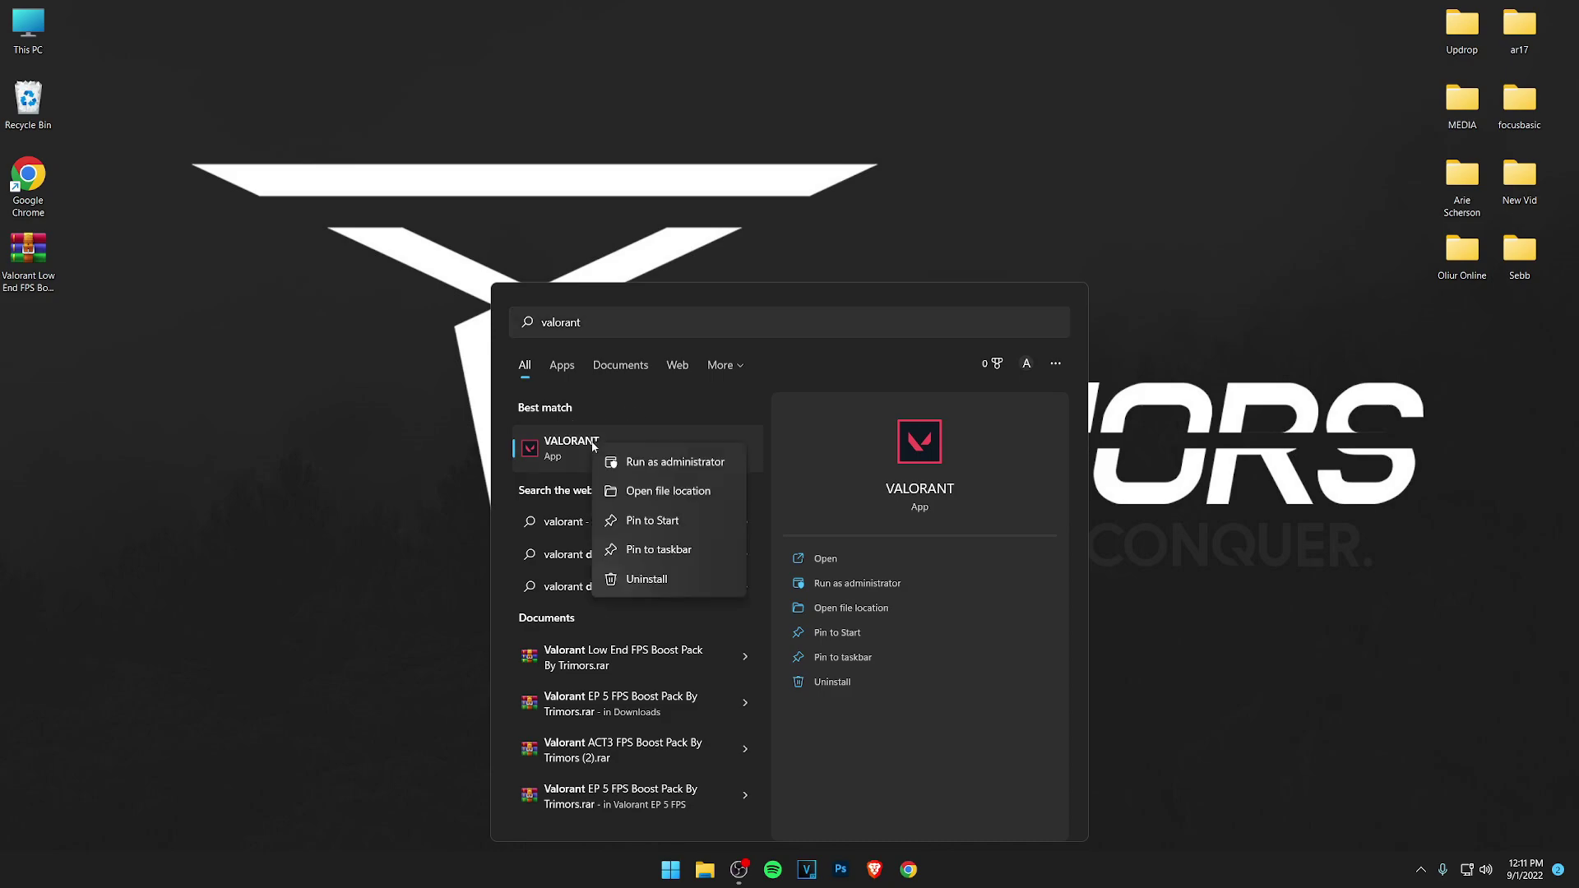
click(675, 497)
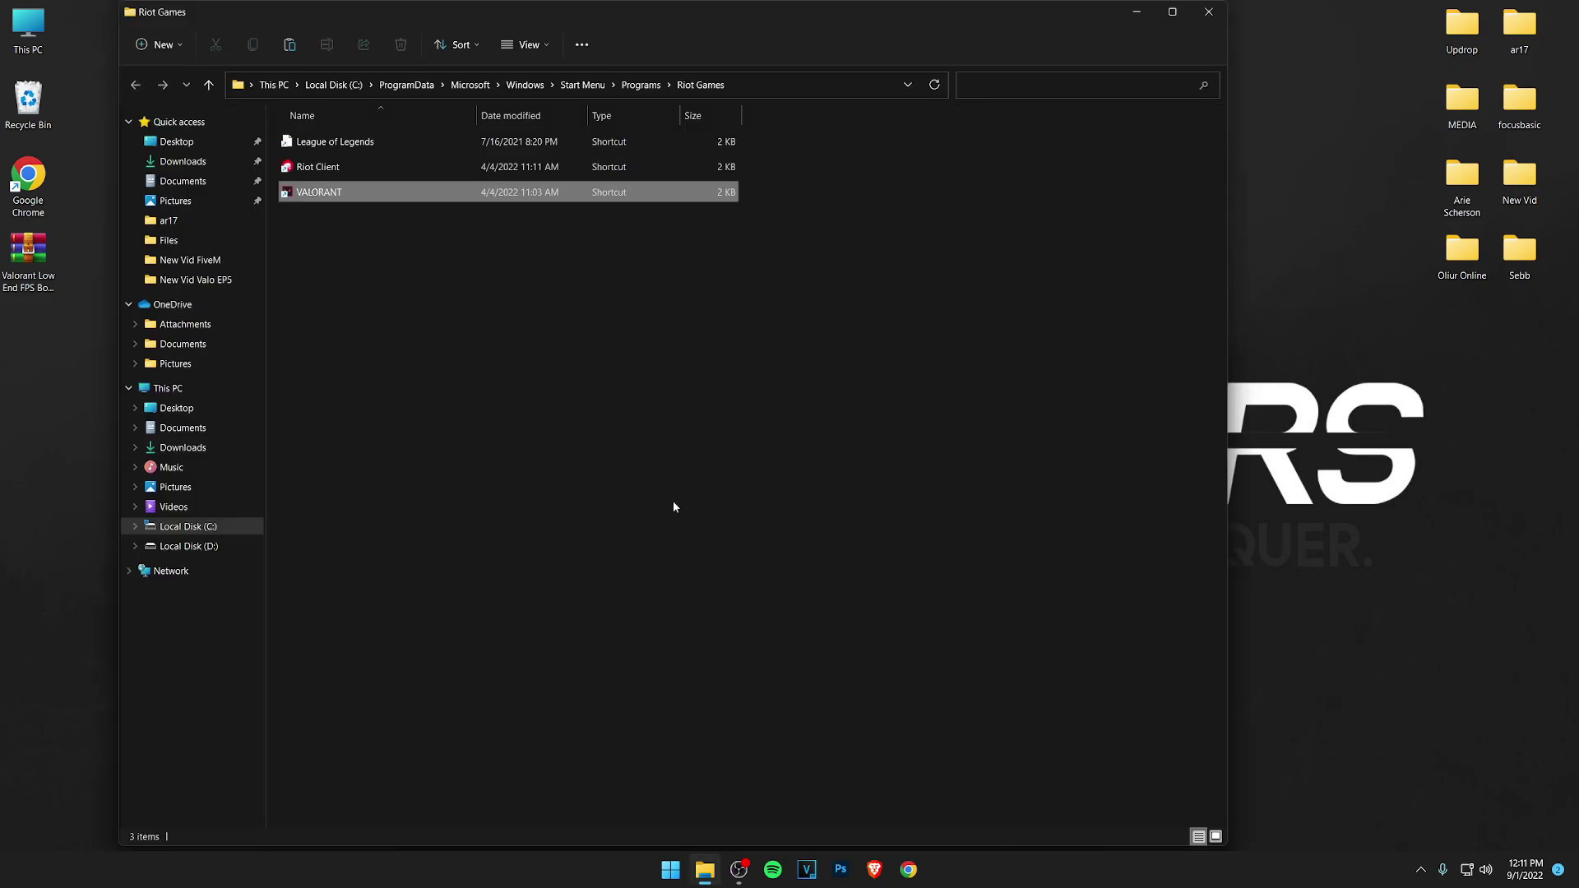
right_click(344, 194)
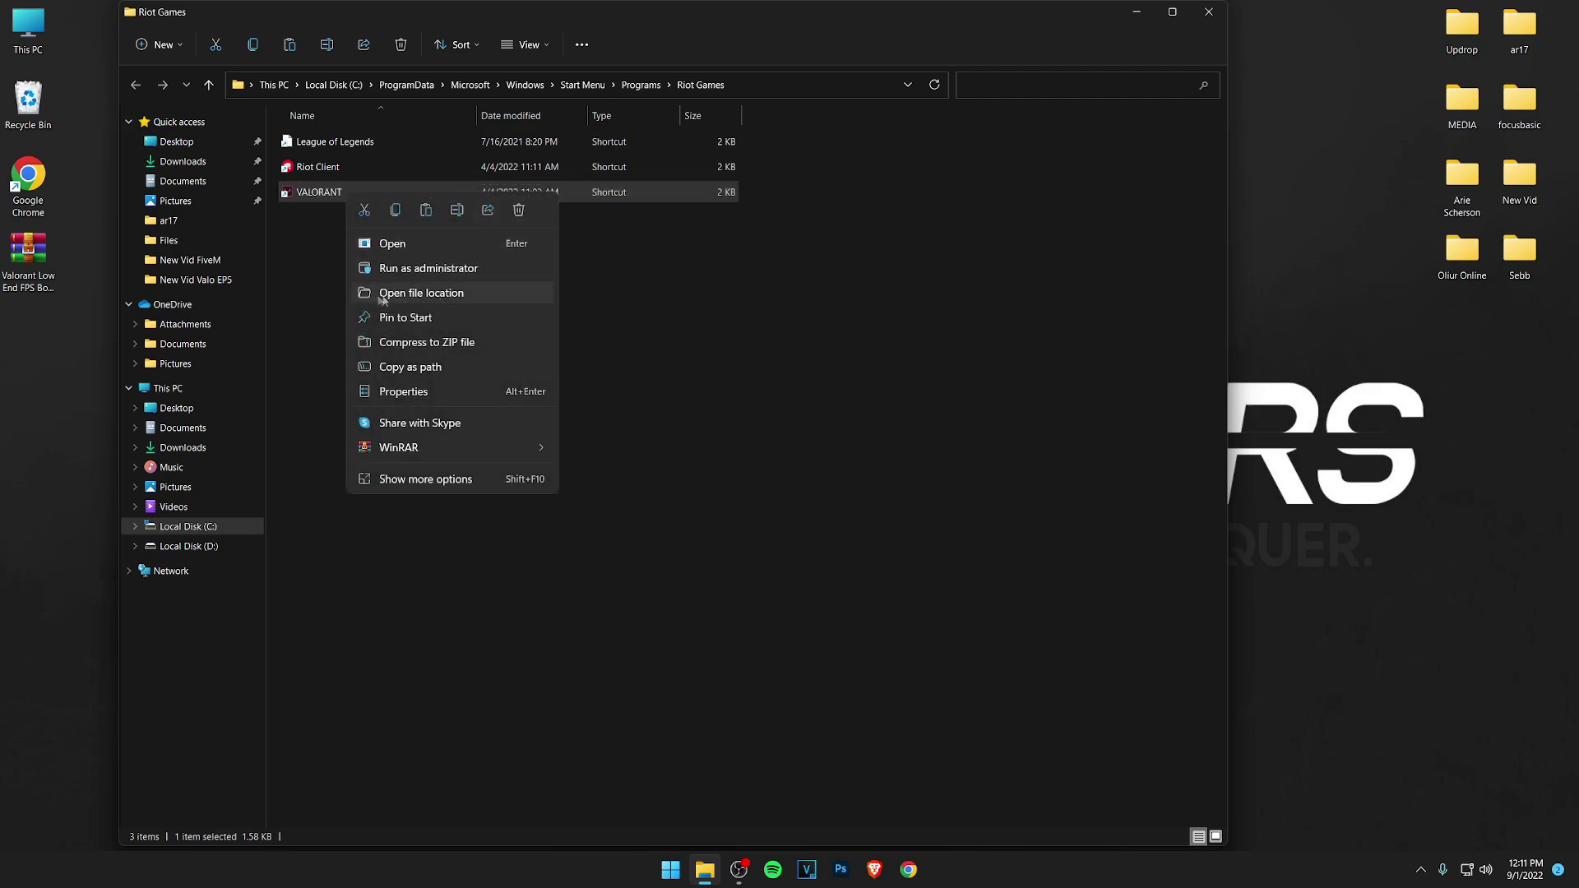
click(423, 293)
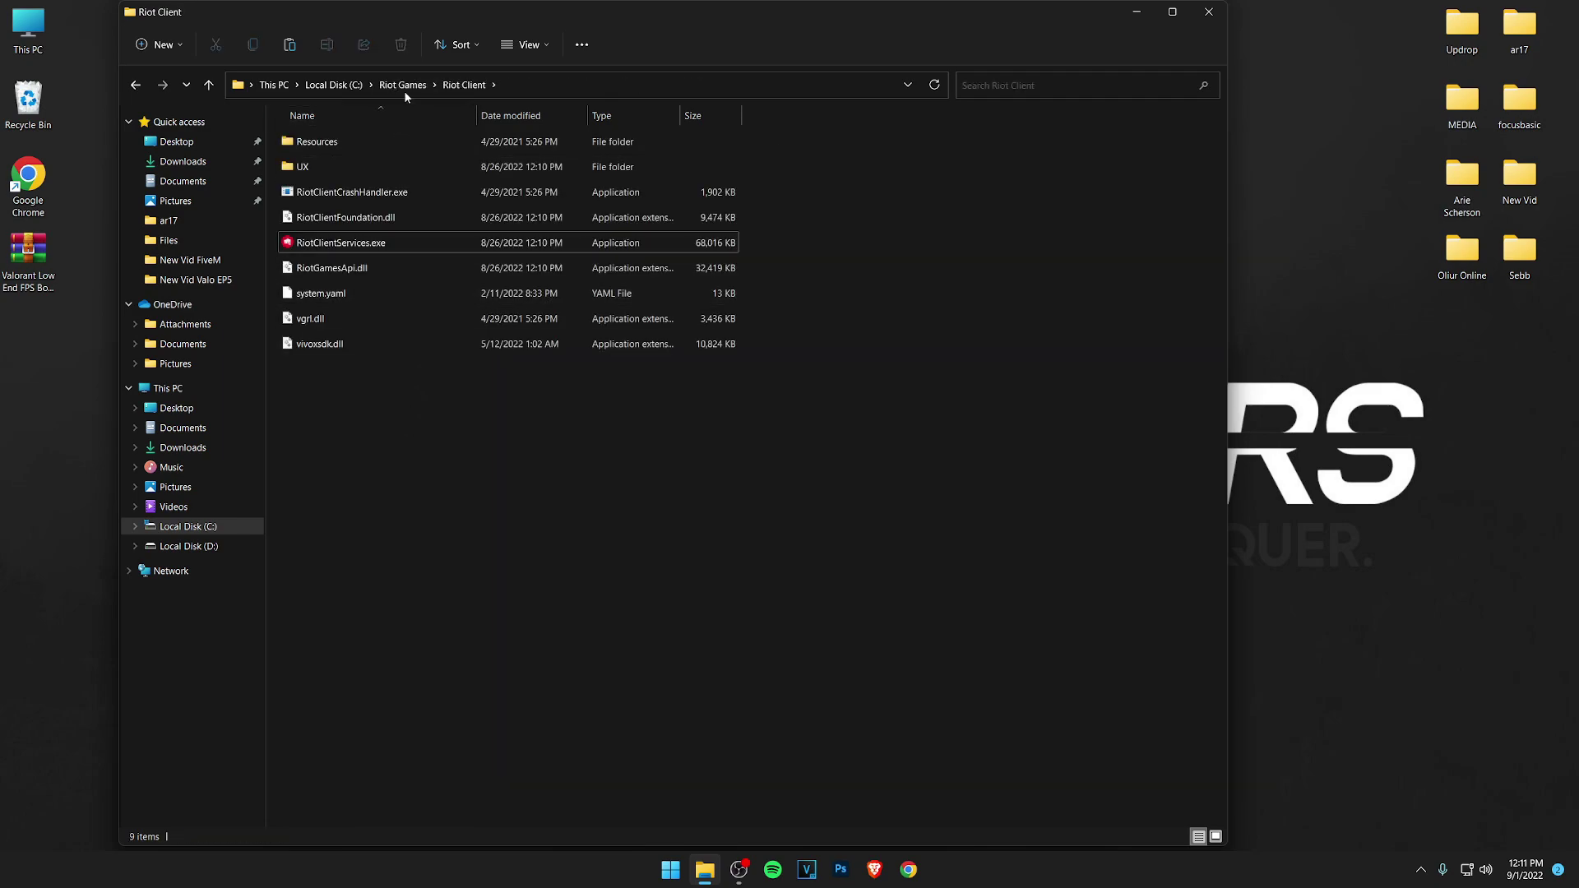
Step: Go to the live folder inside Riot Games\VALORANT and copy its folder path
click(403, 85)
double_click(341, 193)
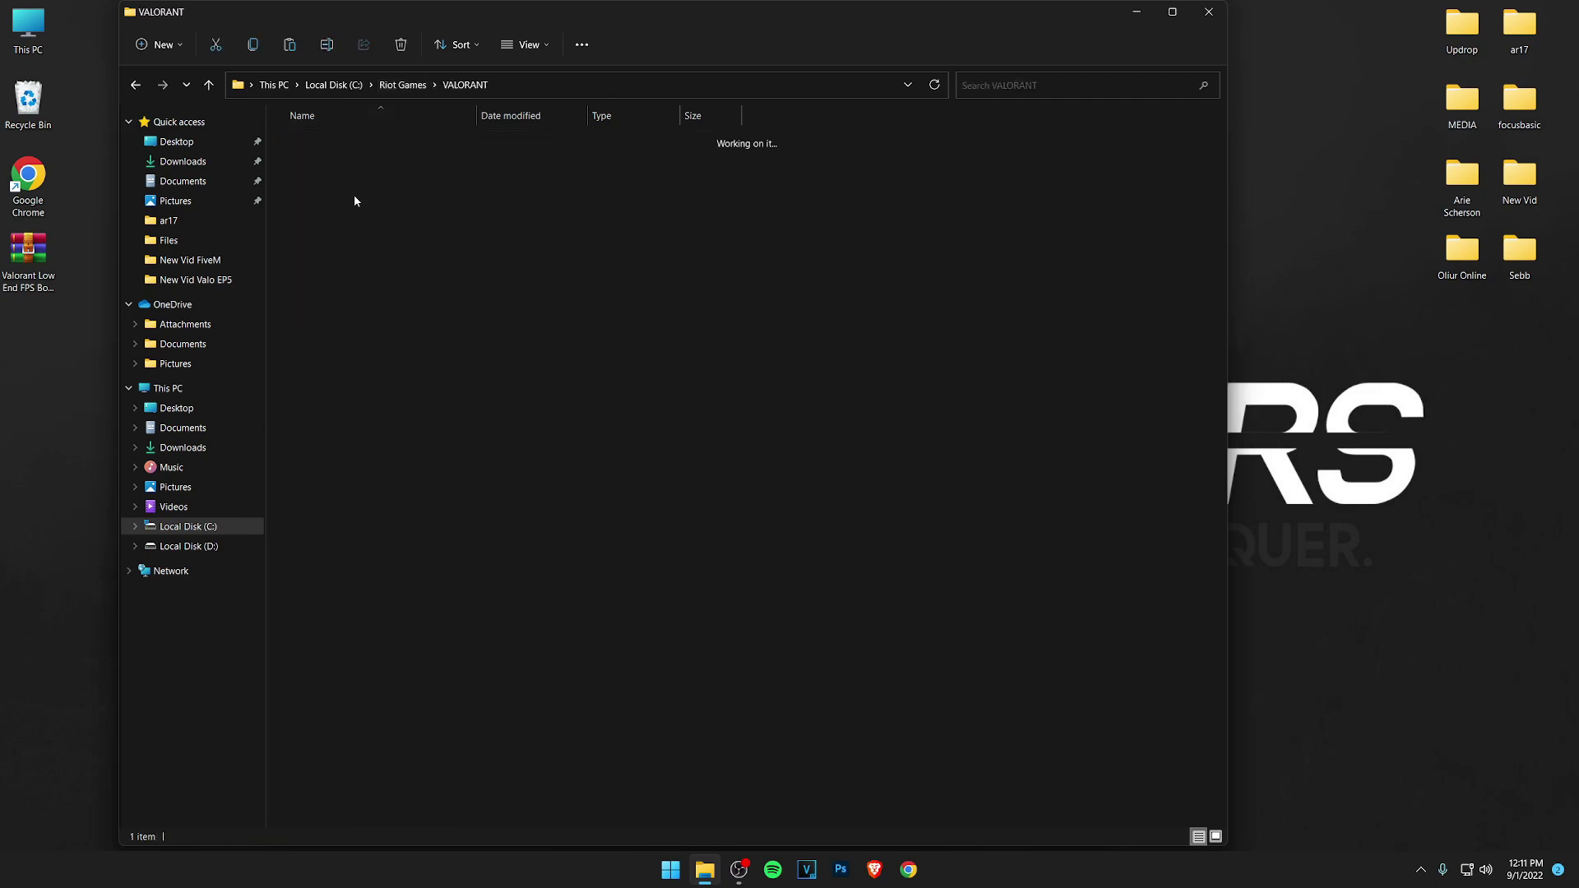
double_click(352, 145)
click(385, 246)
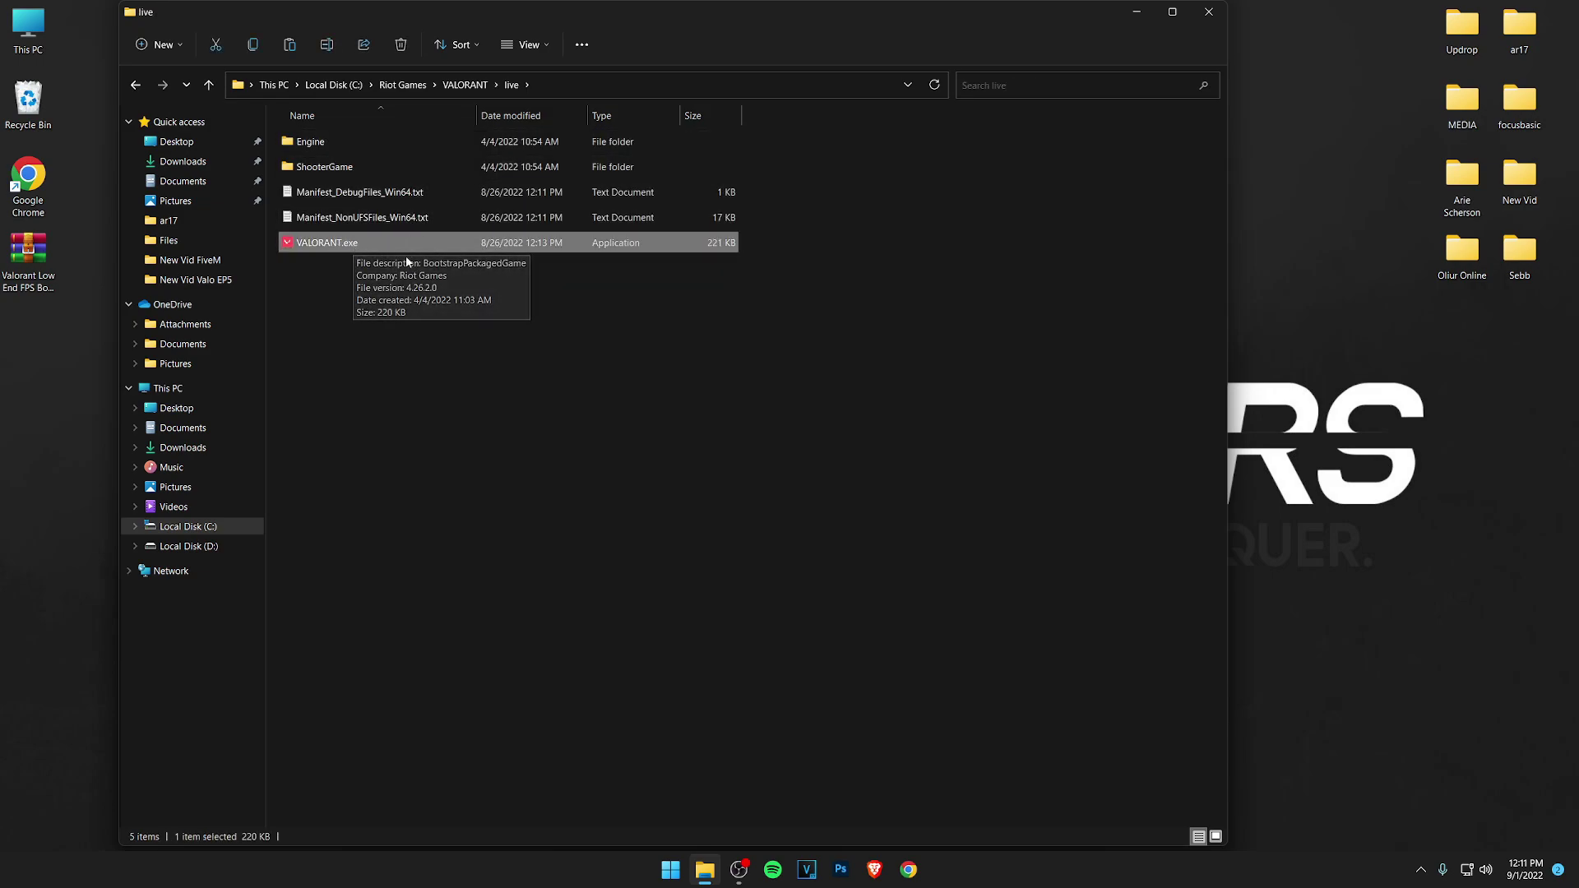
click(569, 85)
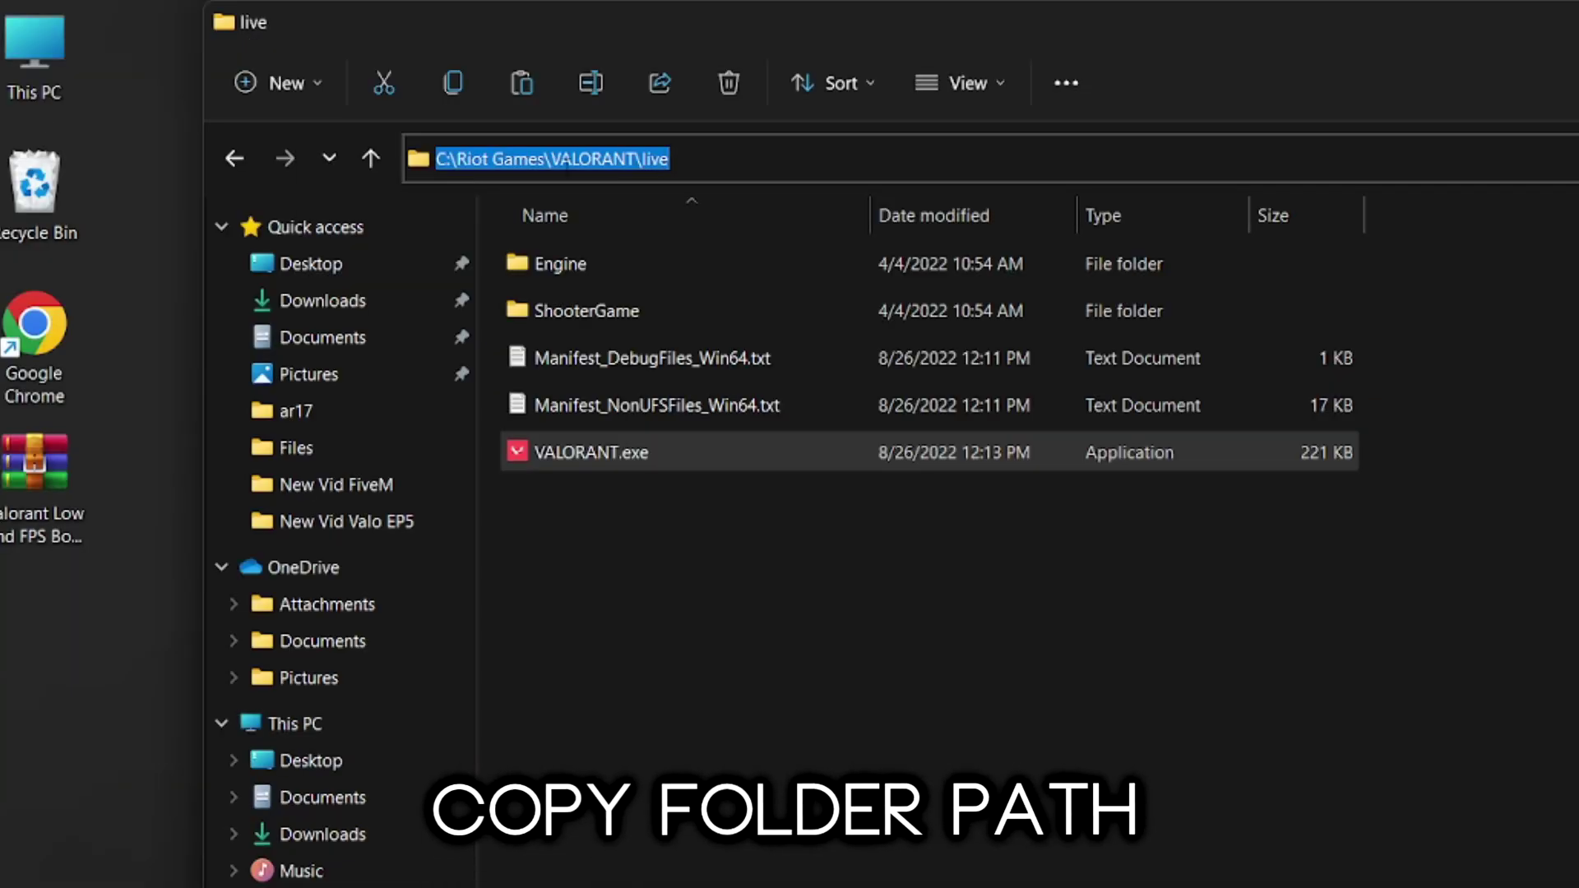
right_click(556, 159)
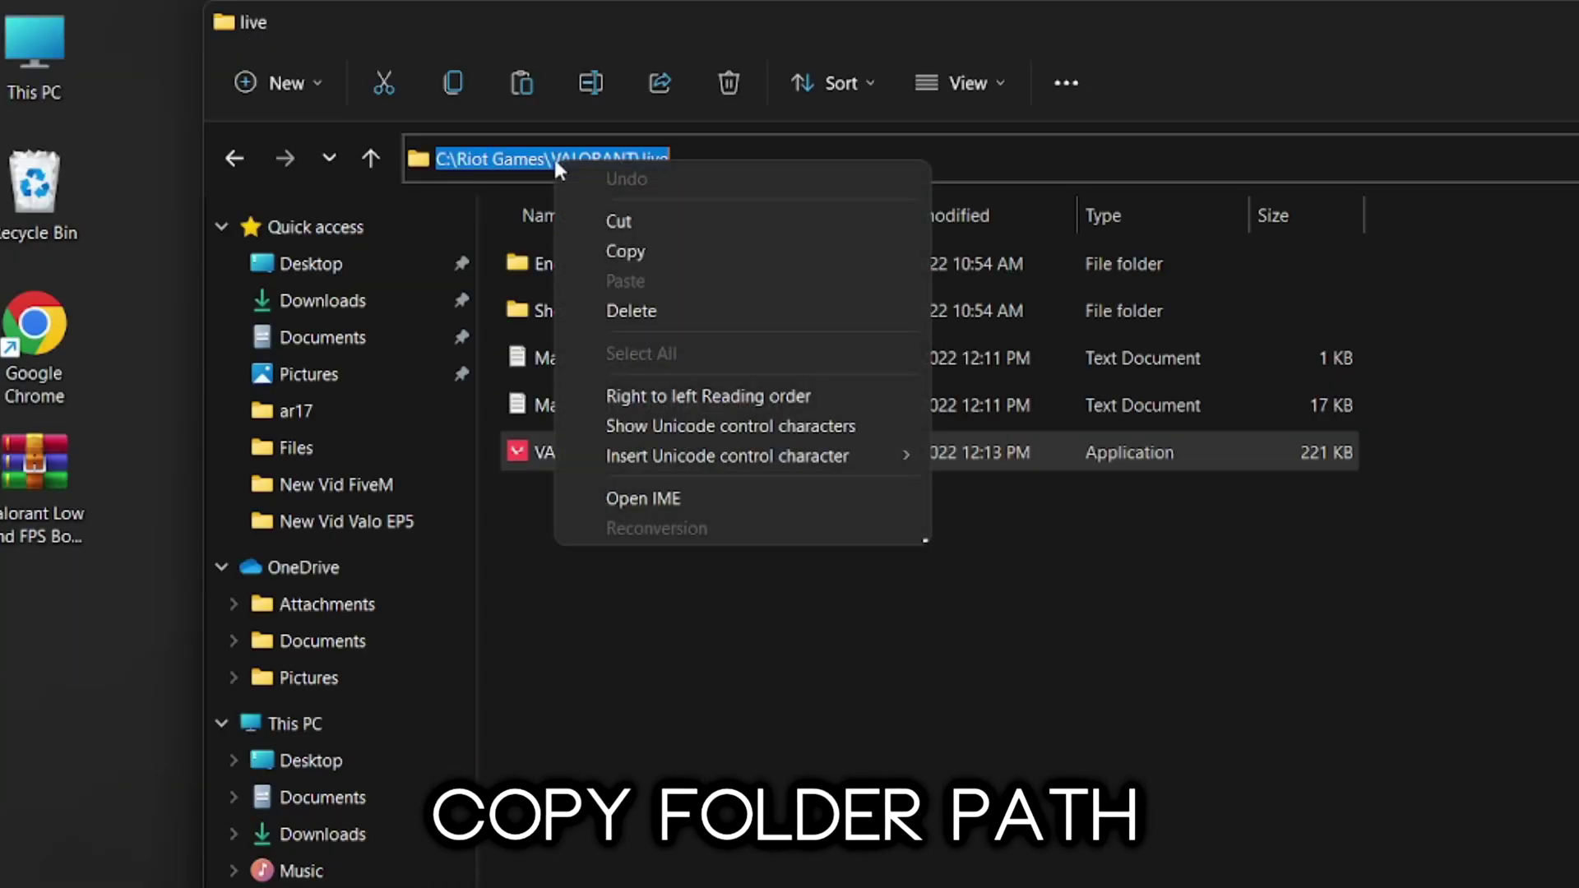
click(676, 262)
click(1103, 795)
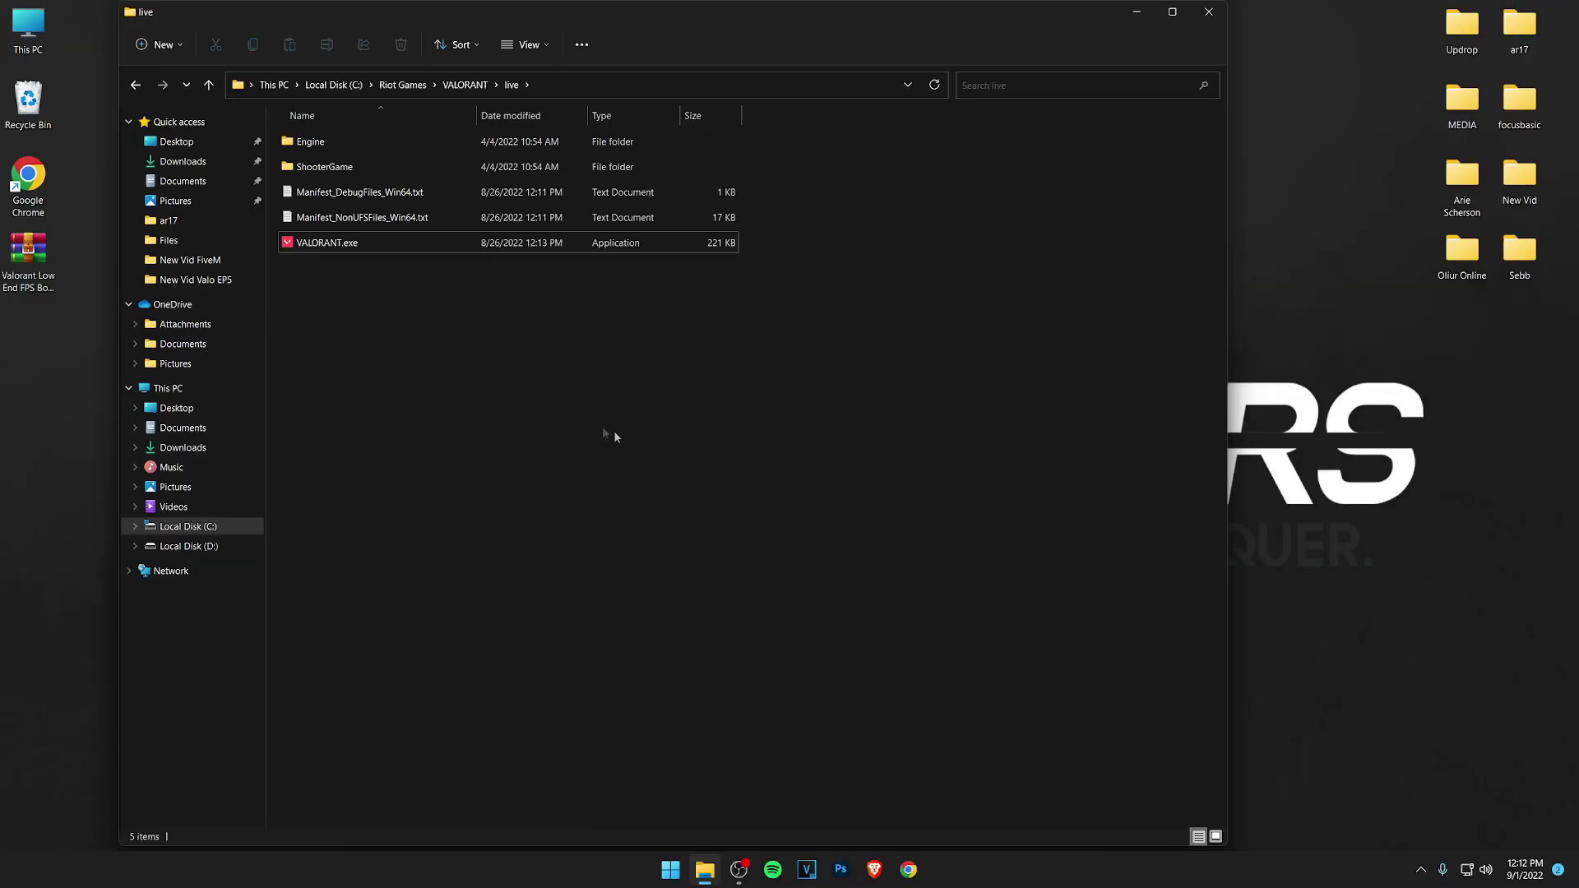
Step: Search Windows for "graphics settings" and open the Graphics settings page
click(671, 870)
text(g)
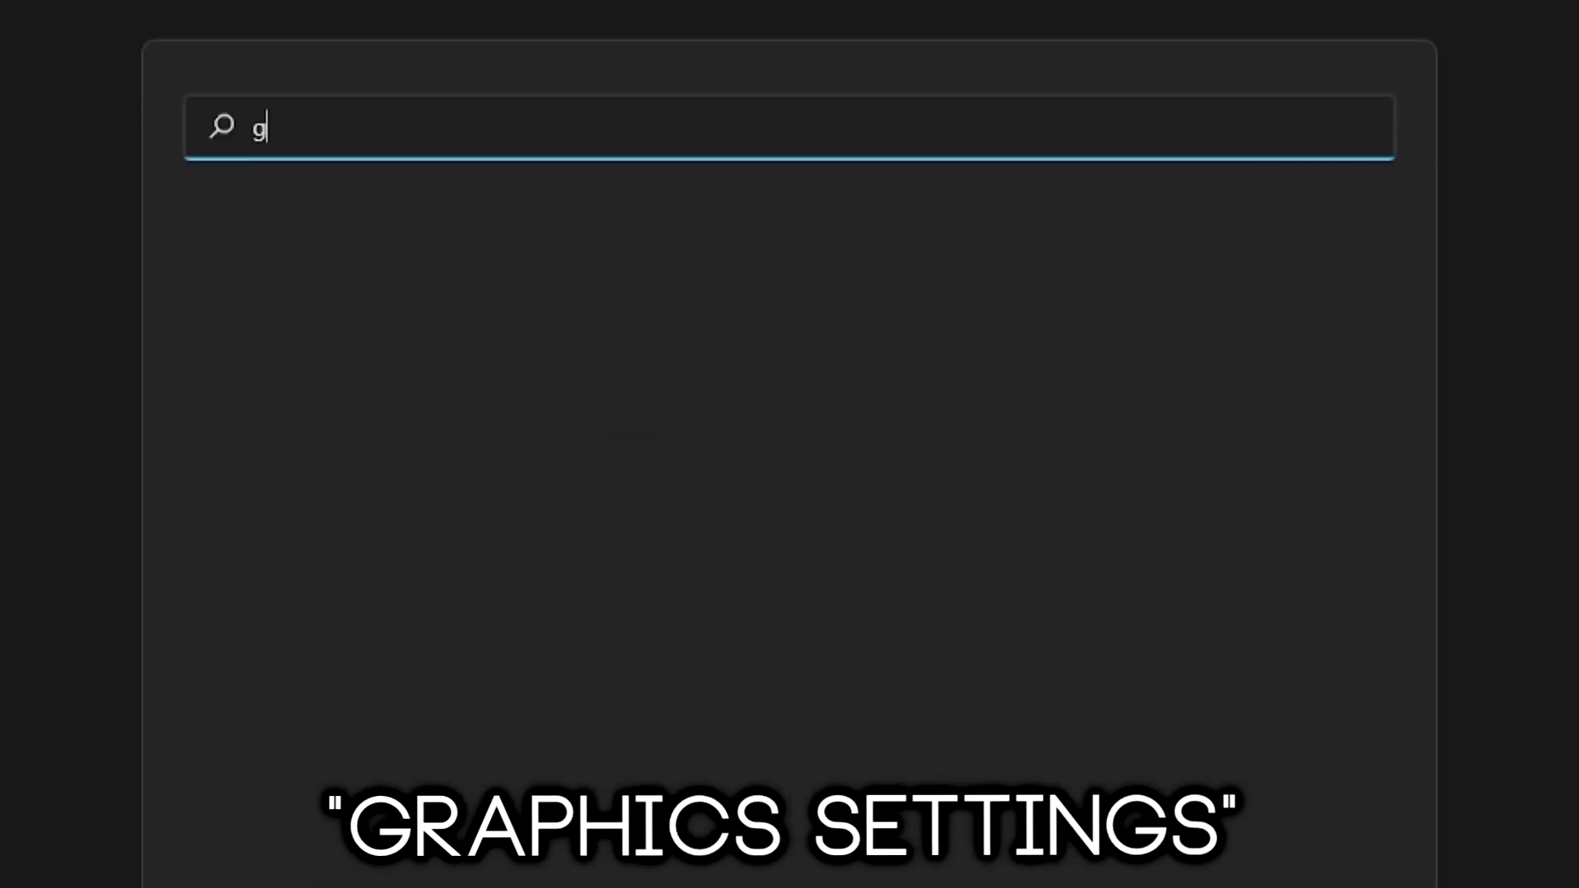
text(raphics se)
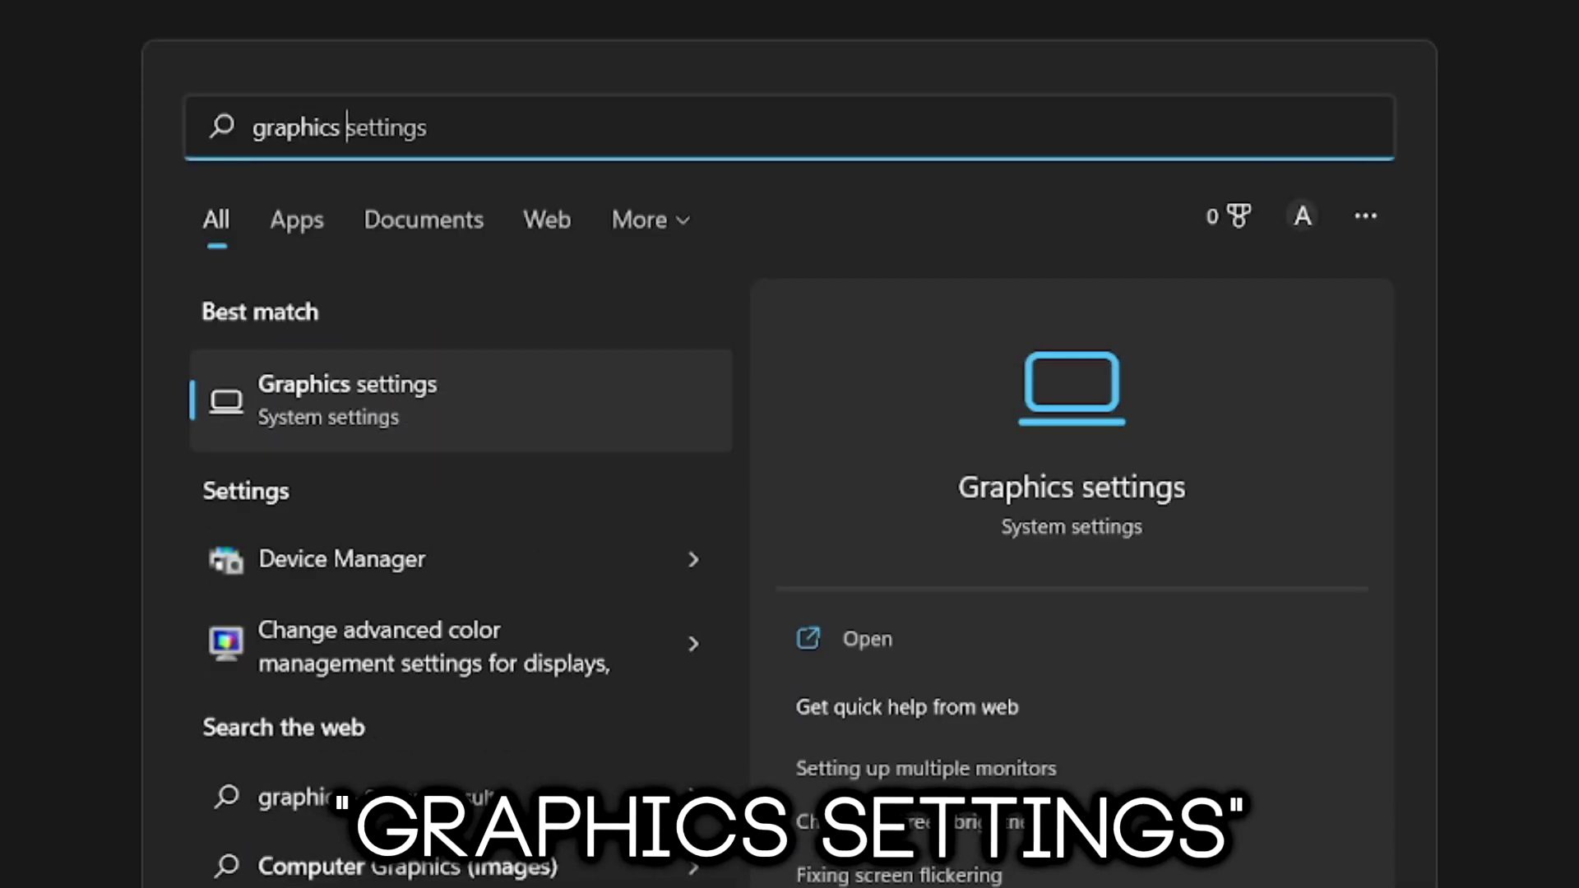
text(ttings)
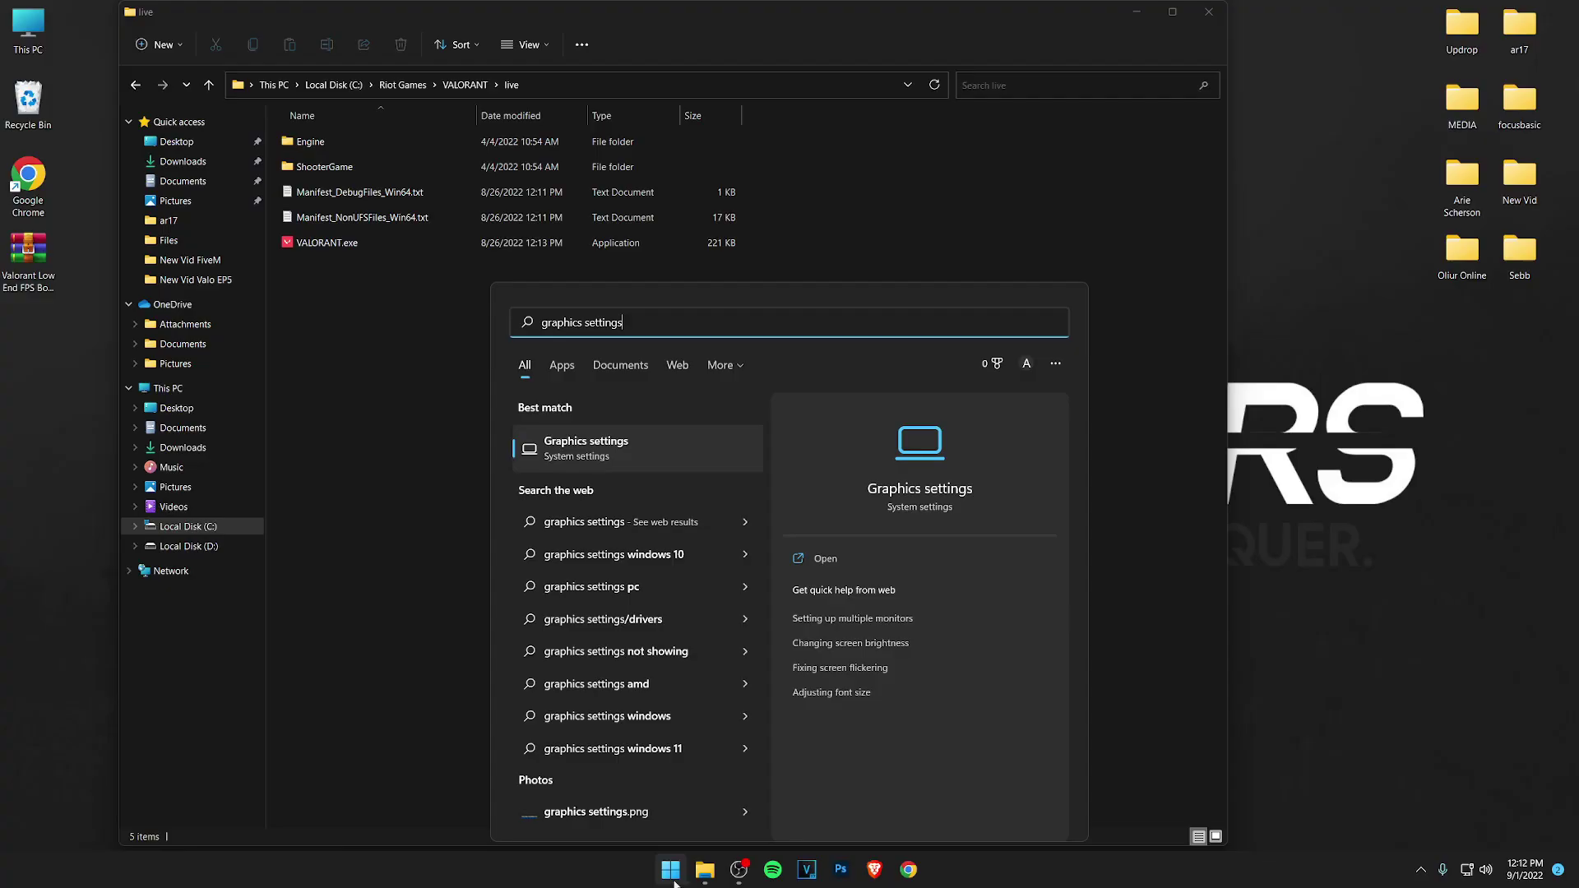
click(615, 445)
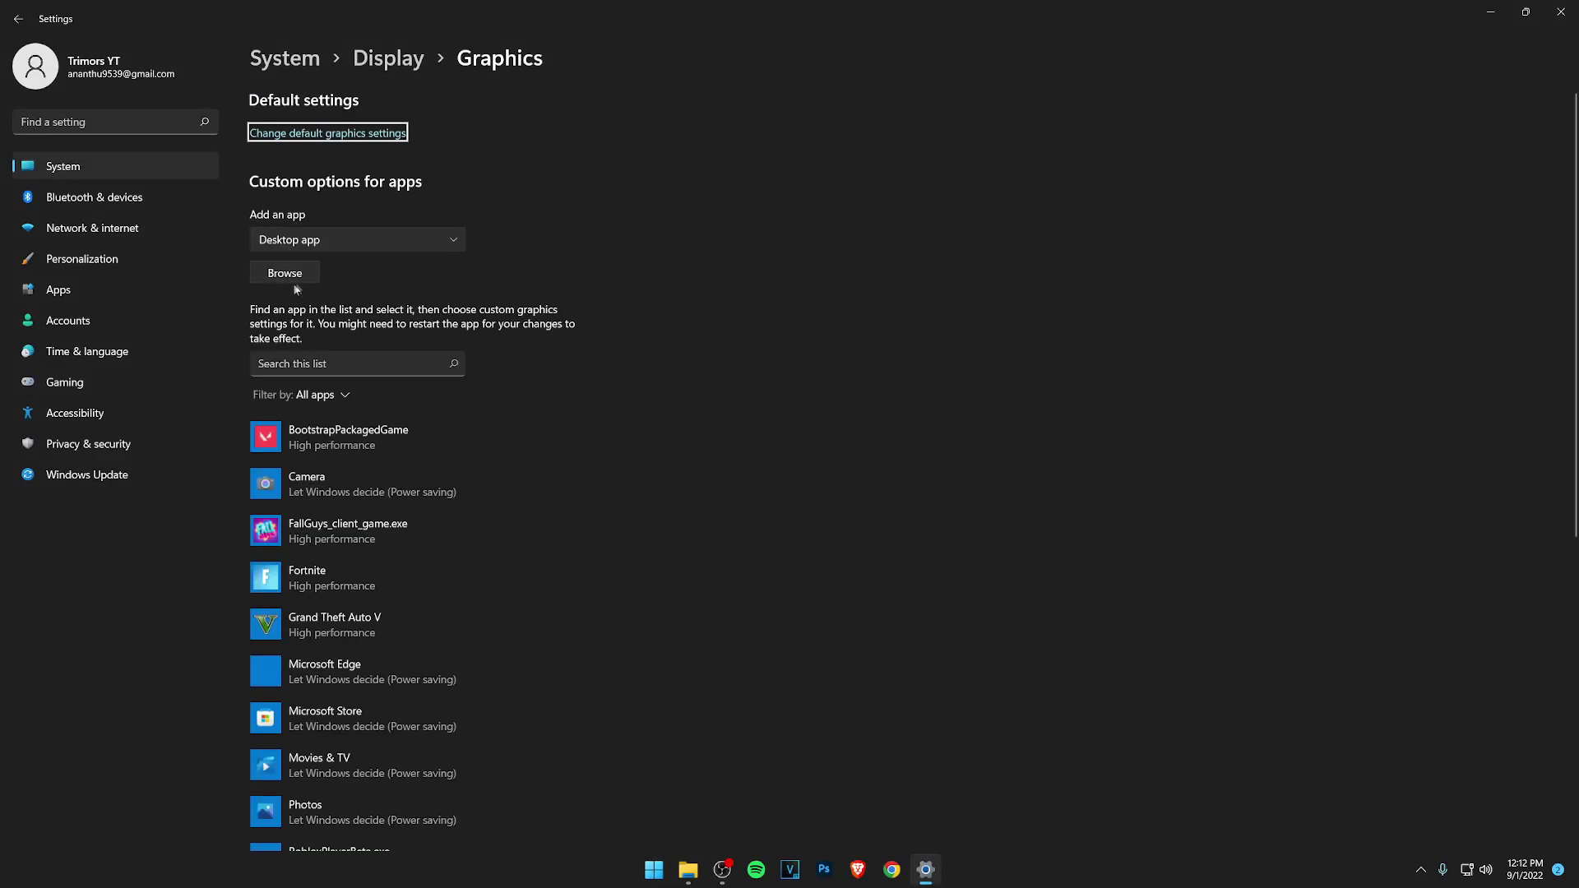
Step: Add VALORANT.exe from C:\Riot Games\VALORANT\live as a desktop app in the custom graphics options
click(300, 272)
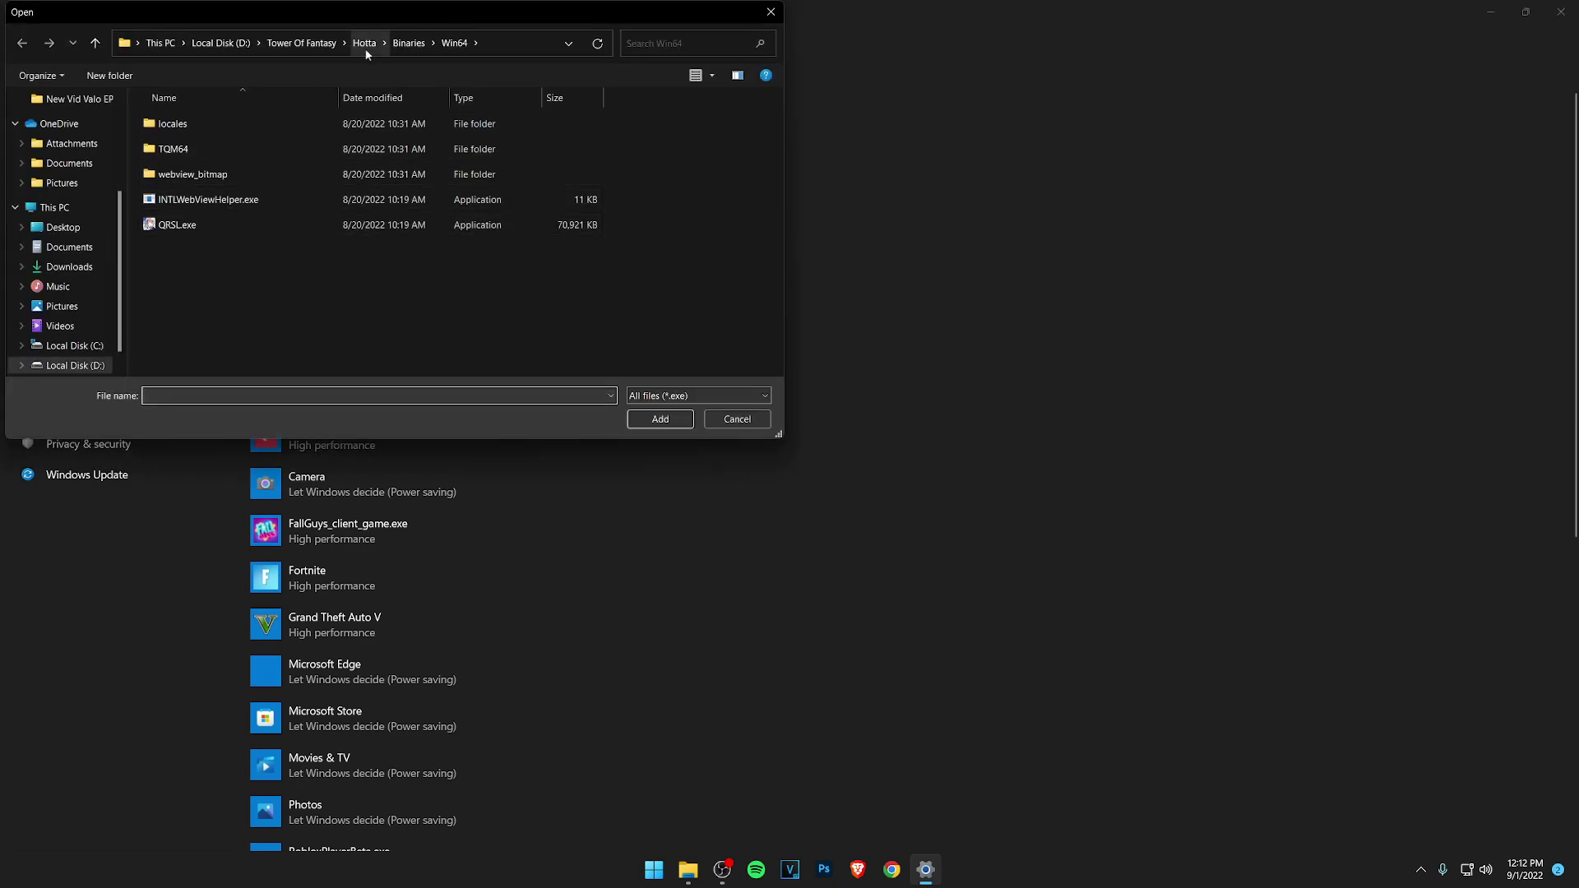
click(487, 50)
text(C:\Riot Games\VALORANT\live)
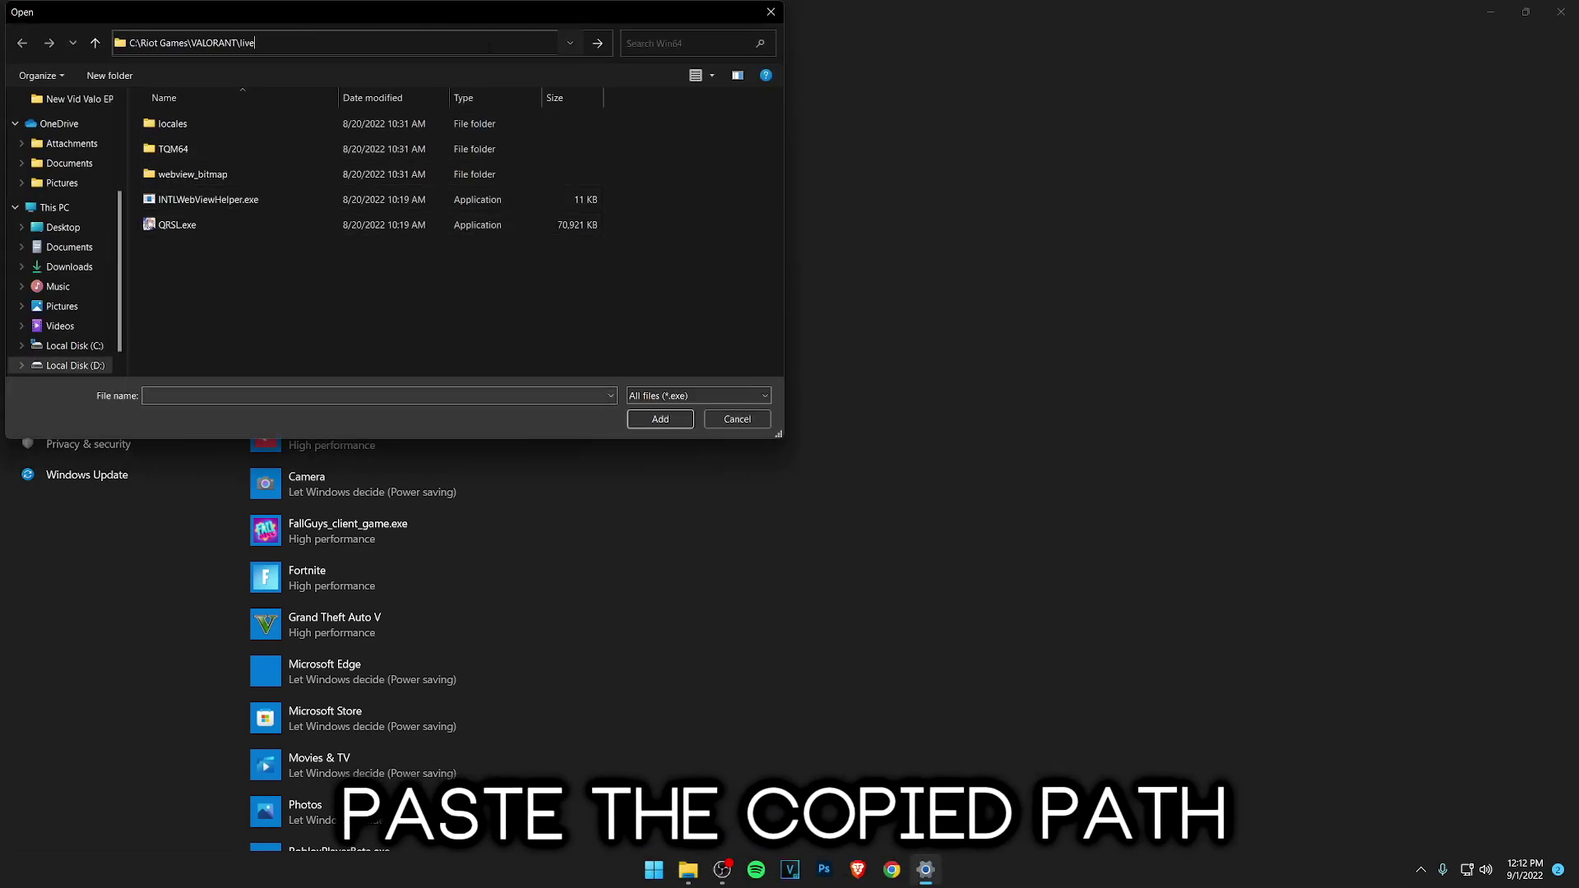
click(189, 44)
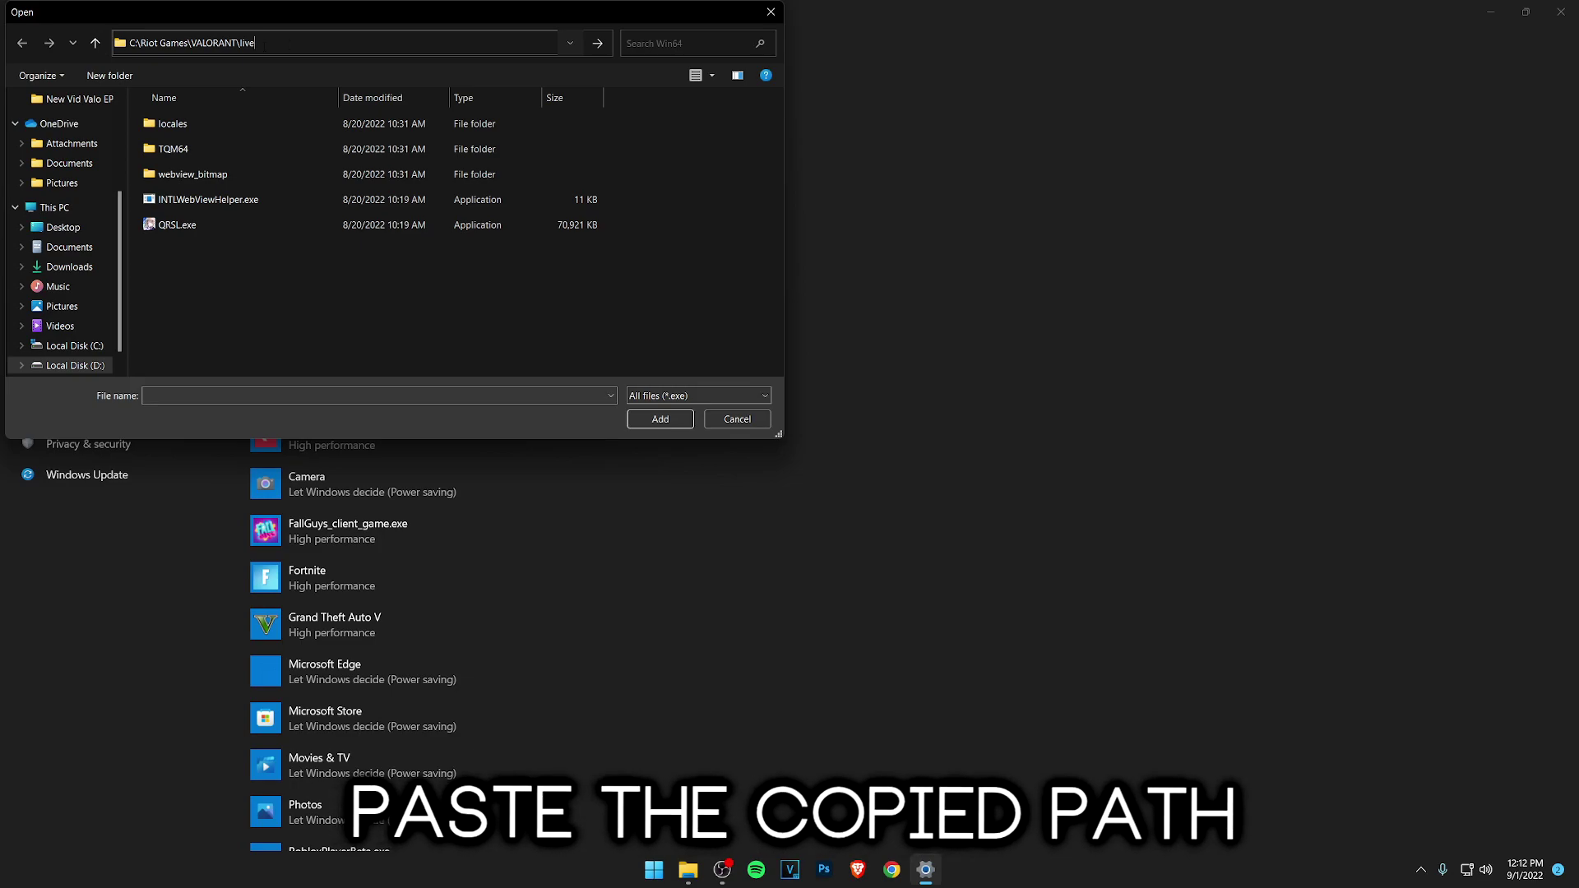
key(Return)
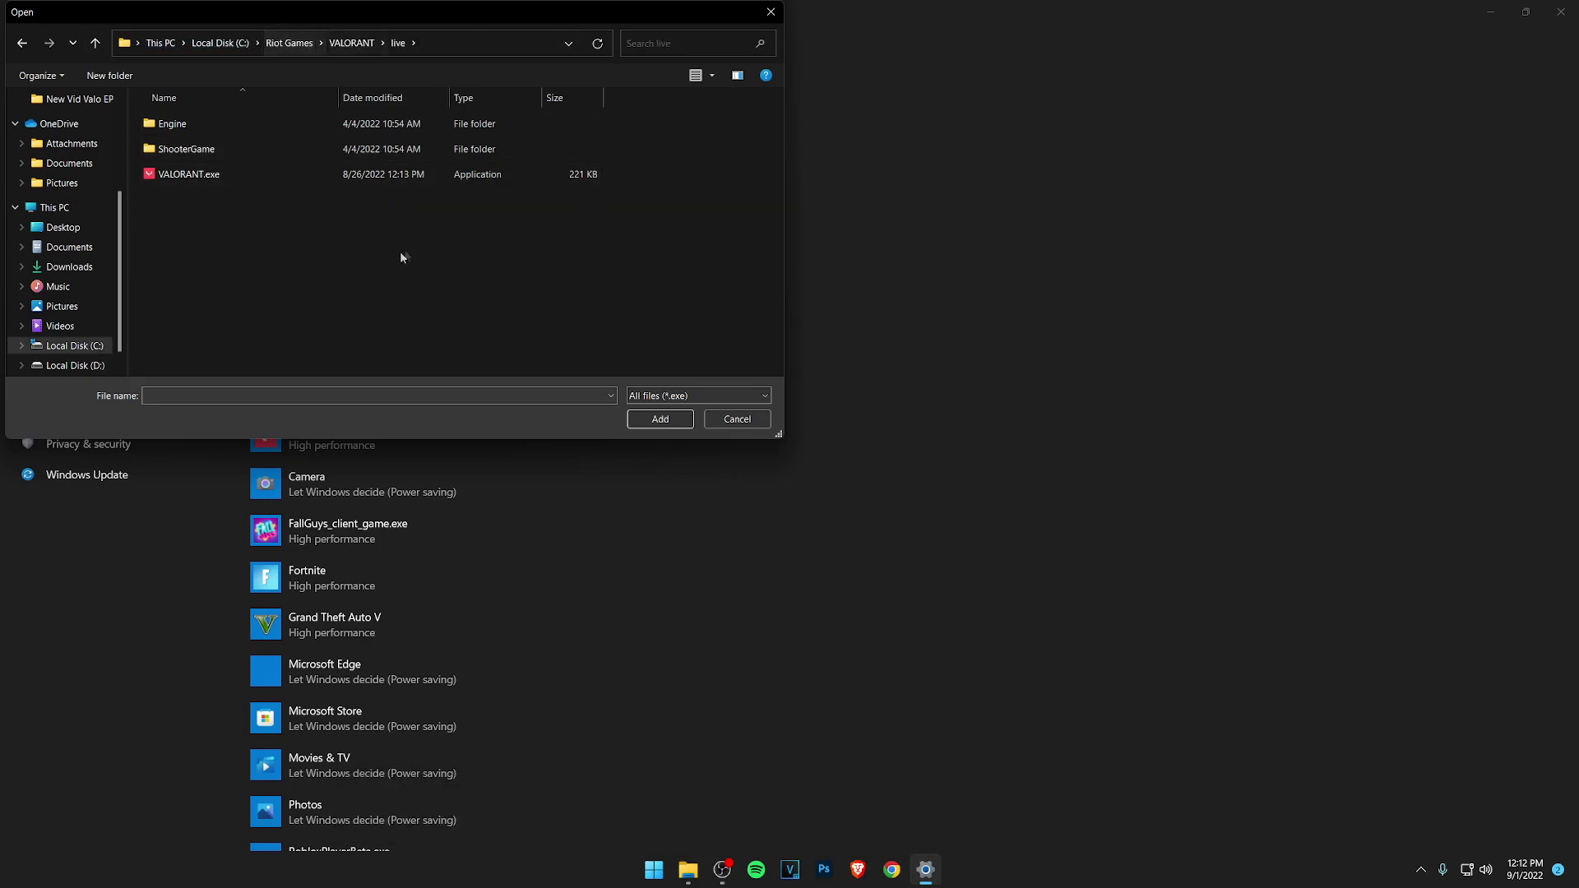
click(235, 175)
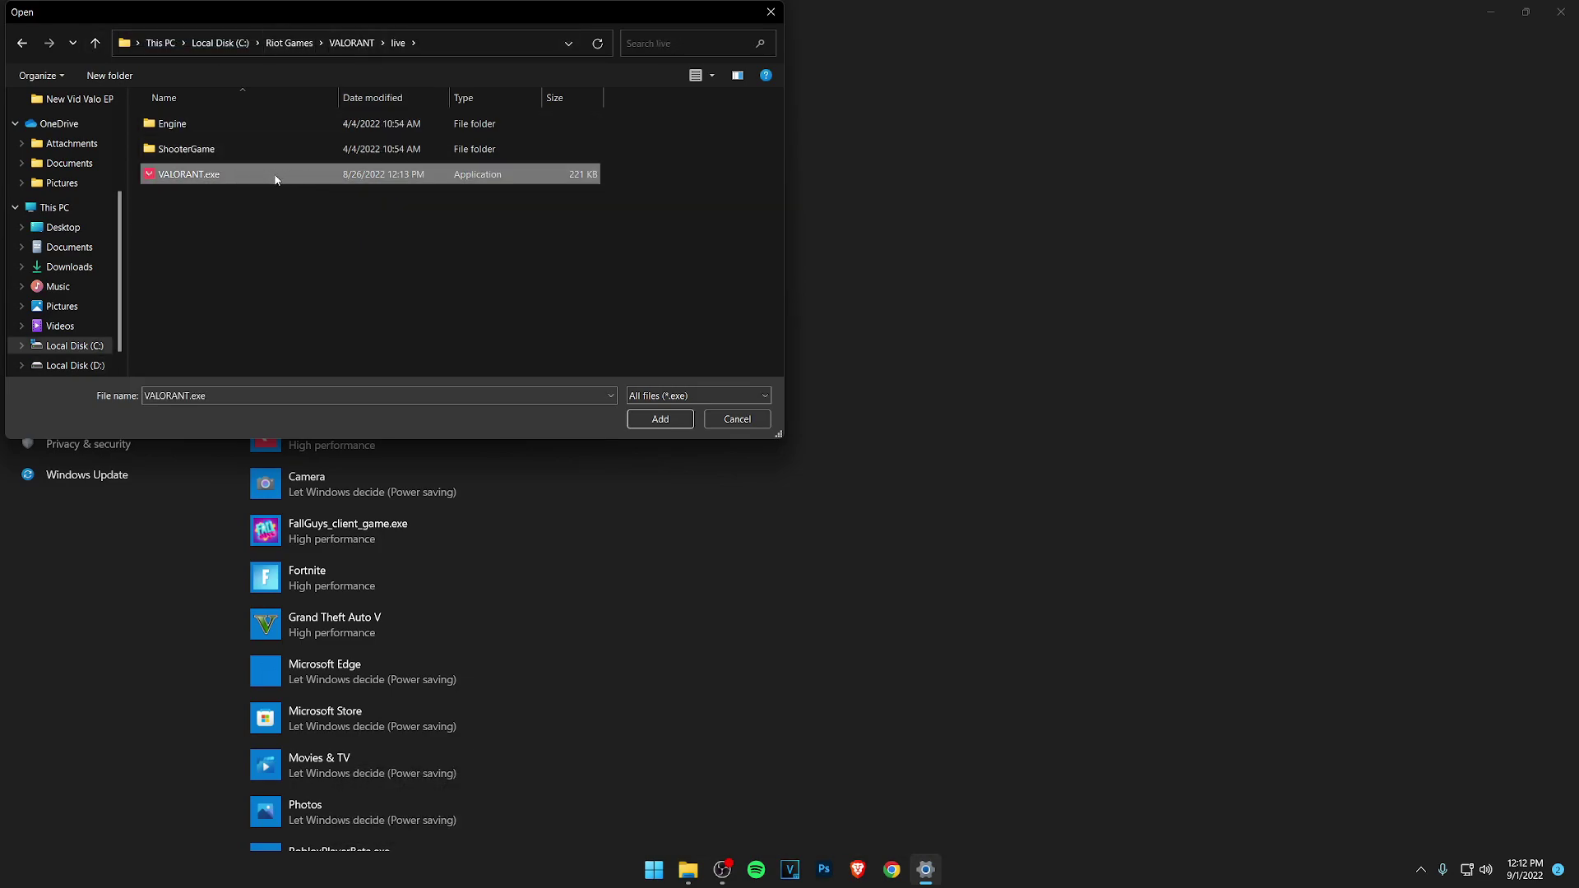
click(647, 421)
Step: Save High performance as the graphics preference for the BootstrapPackagedGame entry and close Settings
scroll(403, 297, down, 4)
scroll(411, 312, up, 3)
click(369, 349)
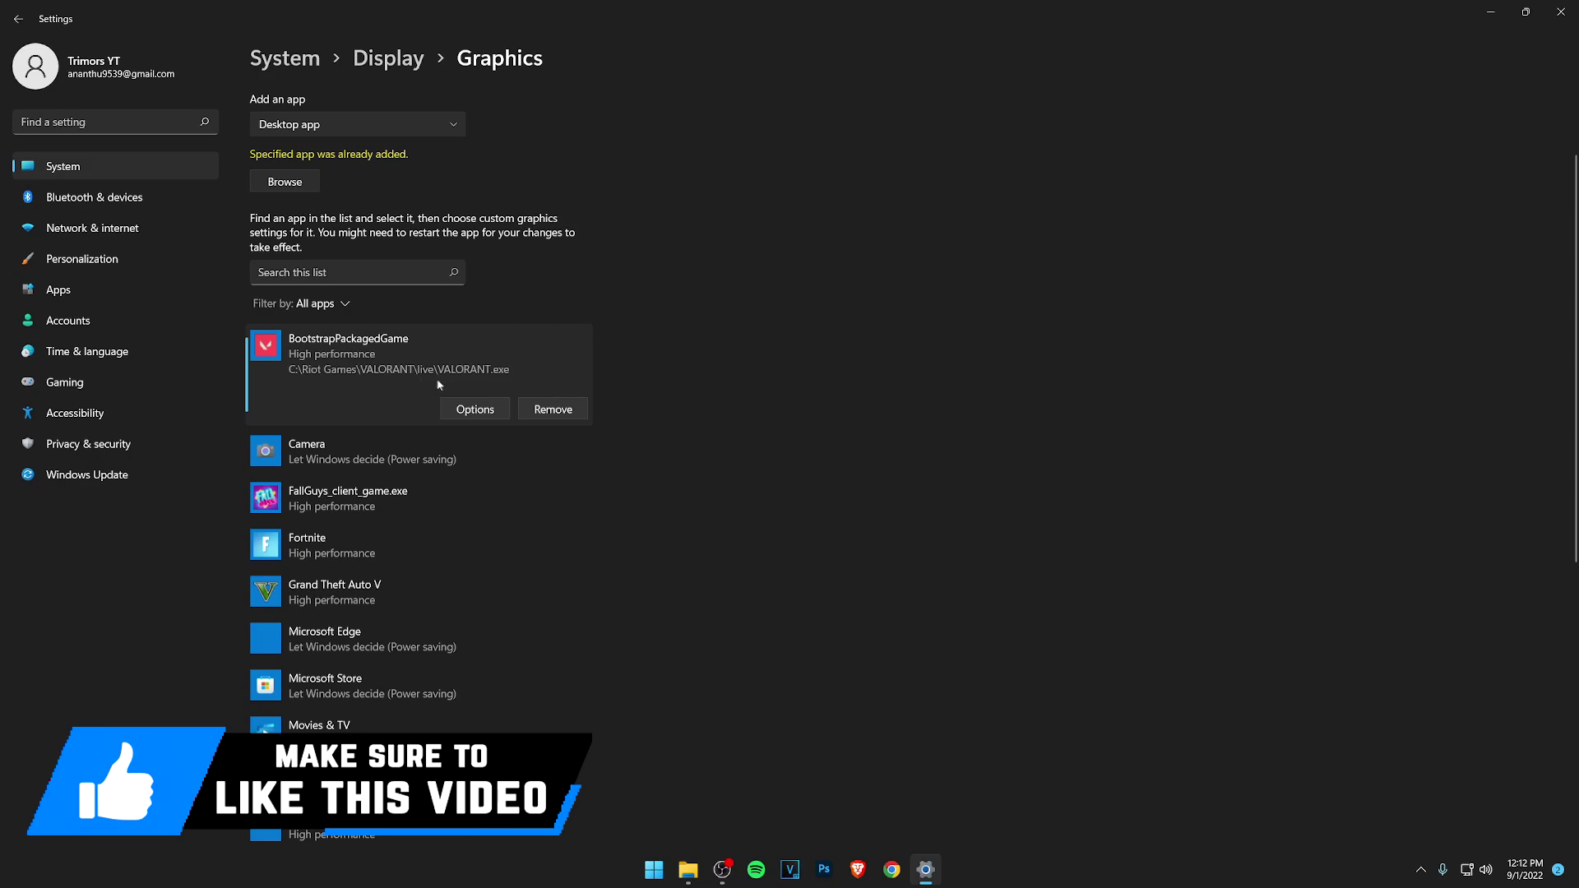
click(470, 410)
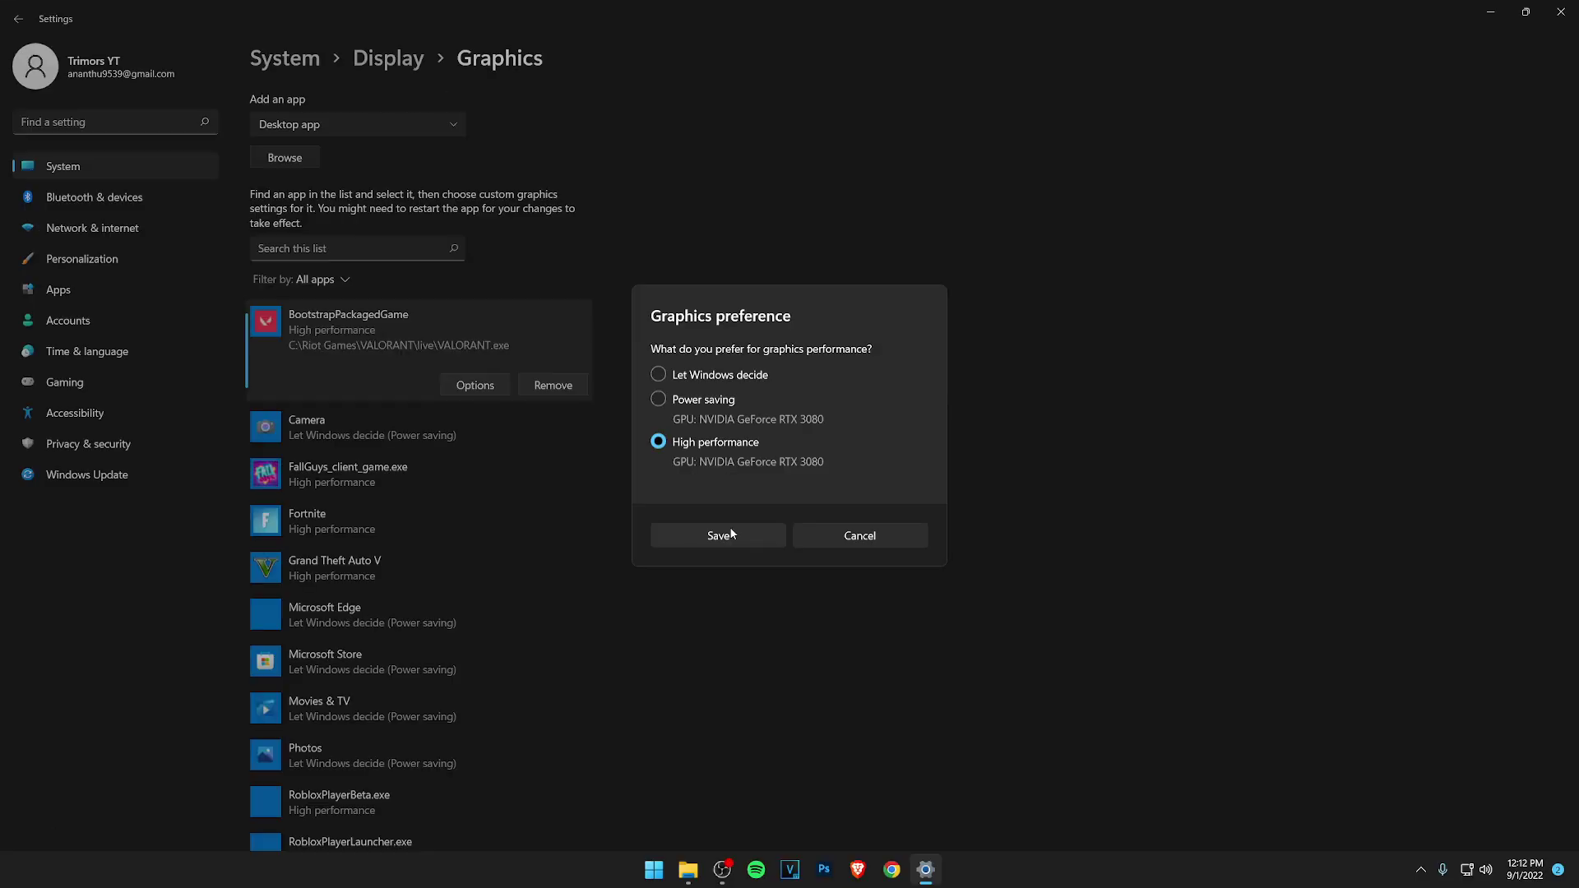
click(633, 642)
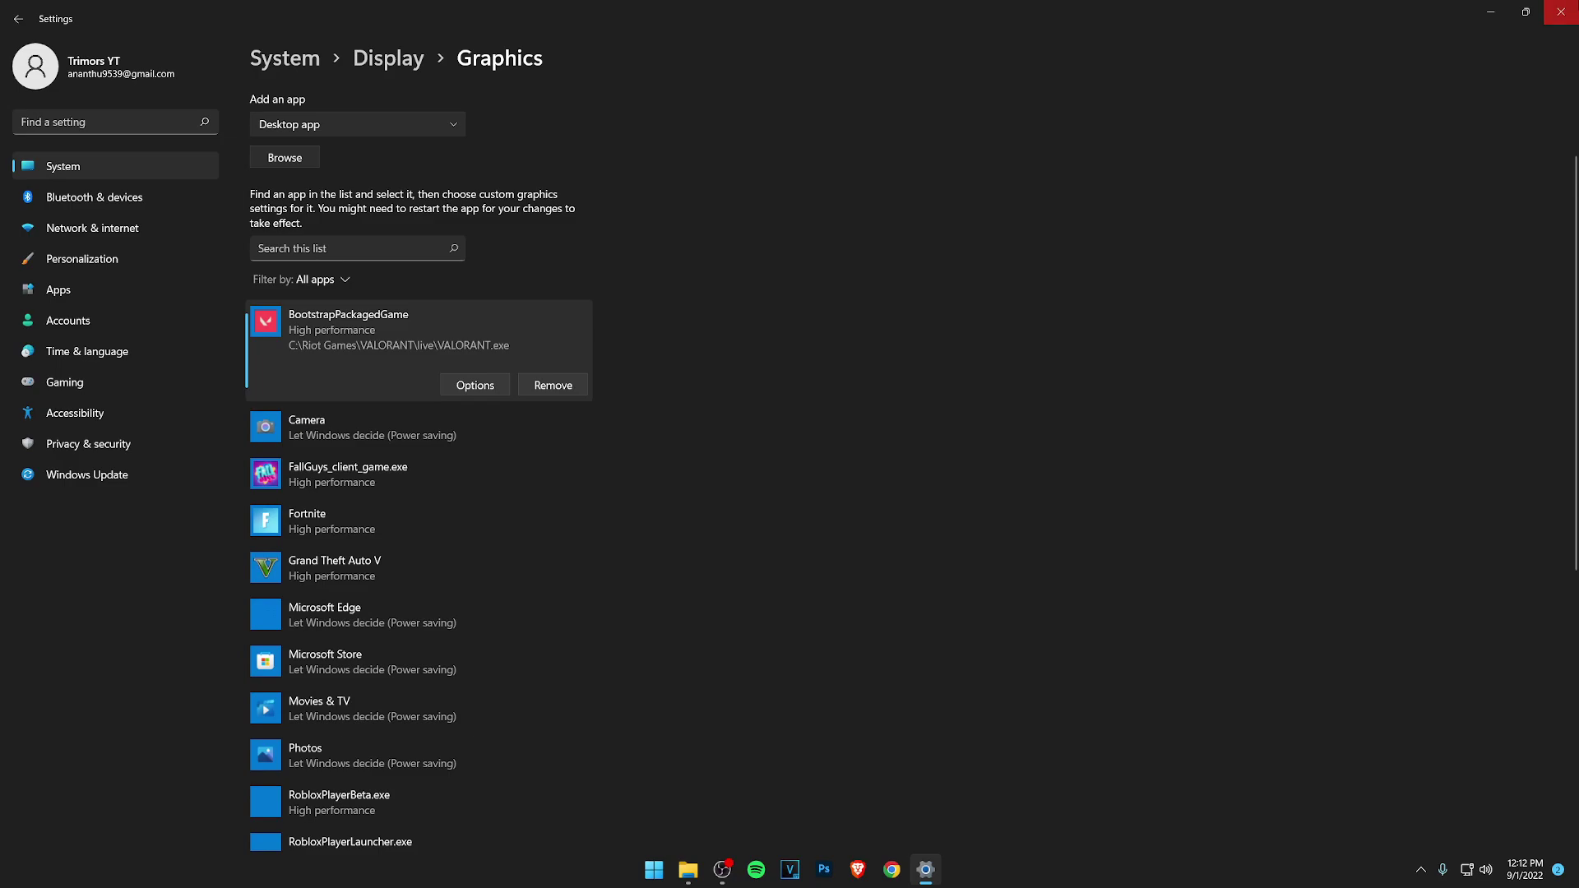
key(alt+F4)
Step: Open the compatibility properties of VALORANT.exe in the live folder and disable fullscreen optimizations
click(310, 247)
right_click(343, 249)
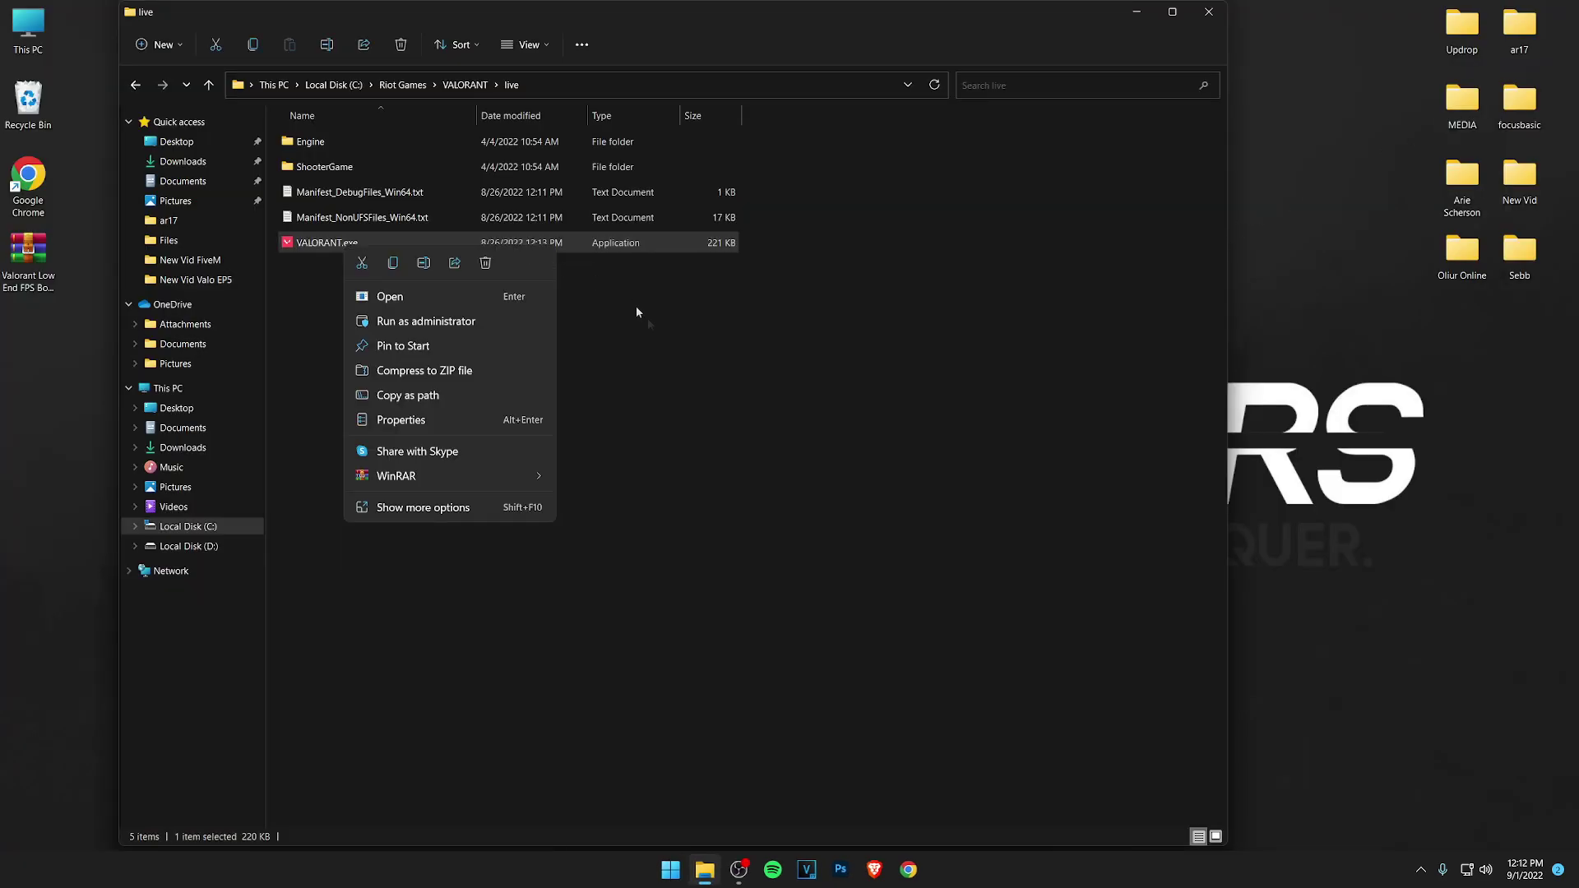
click(401, 421)
drag(526, 254, 703, 286)
click(650, 327)
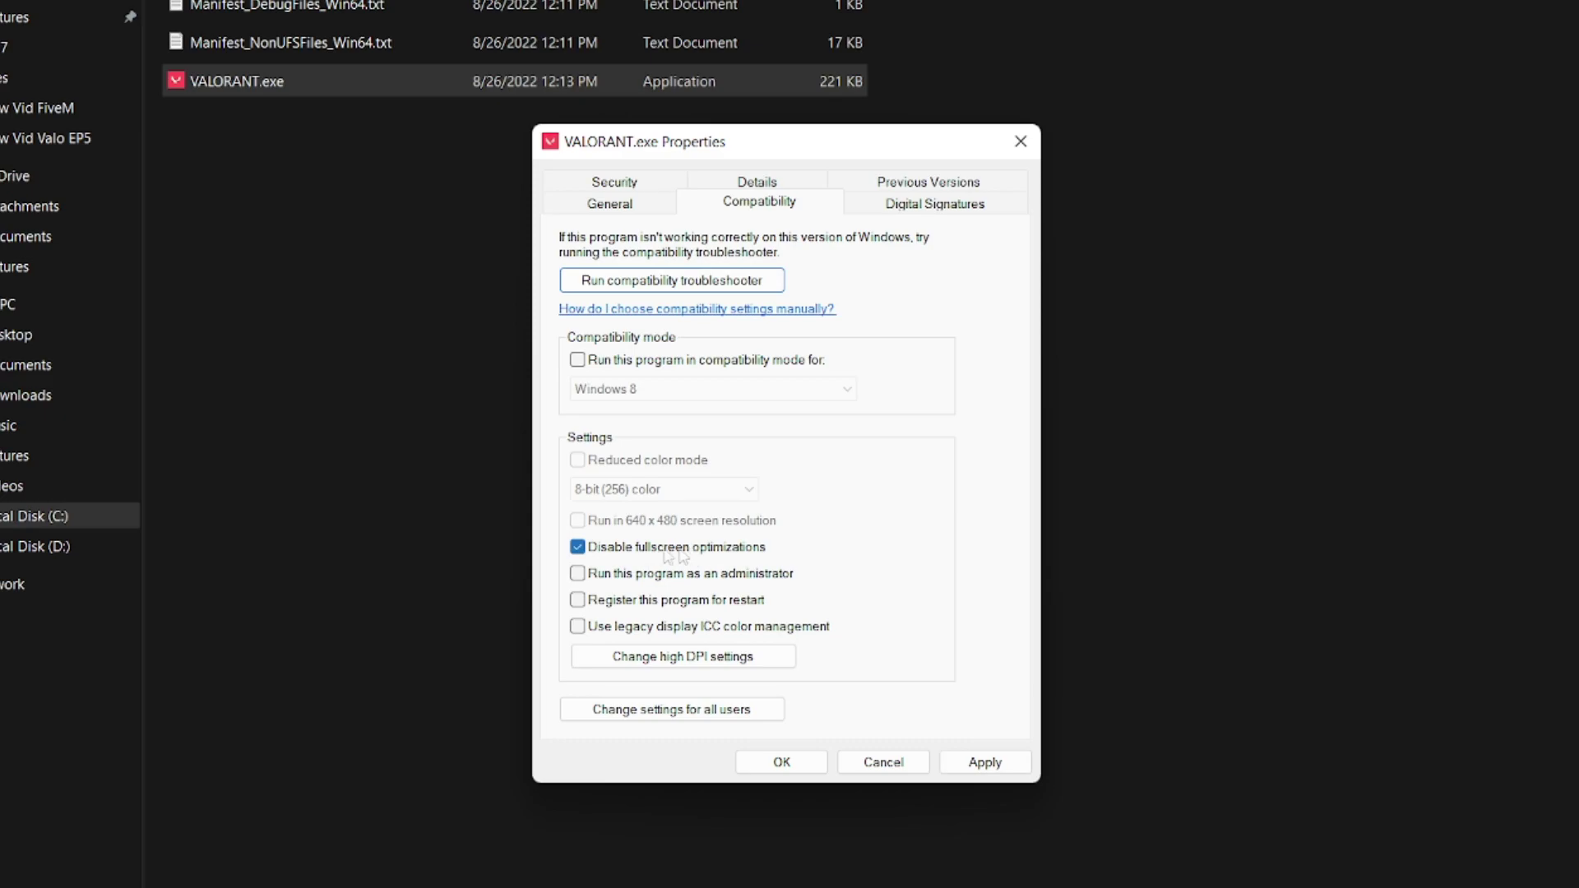
Step: Override the high DPI scaling behavior with scaling performed by Application, then apply the compatibility settings and close the folder
click(685, 660)
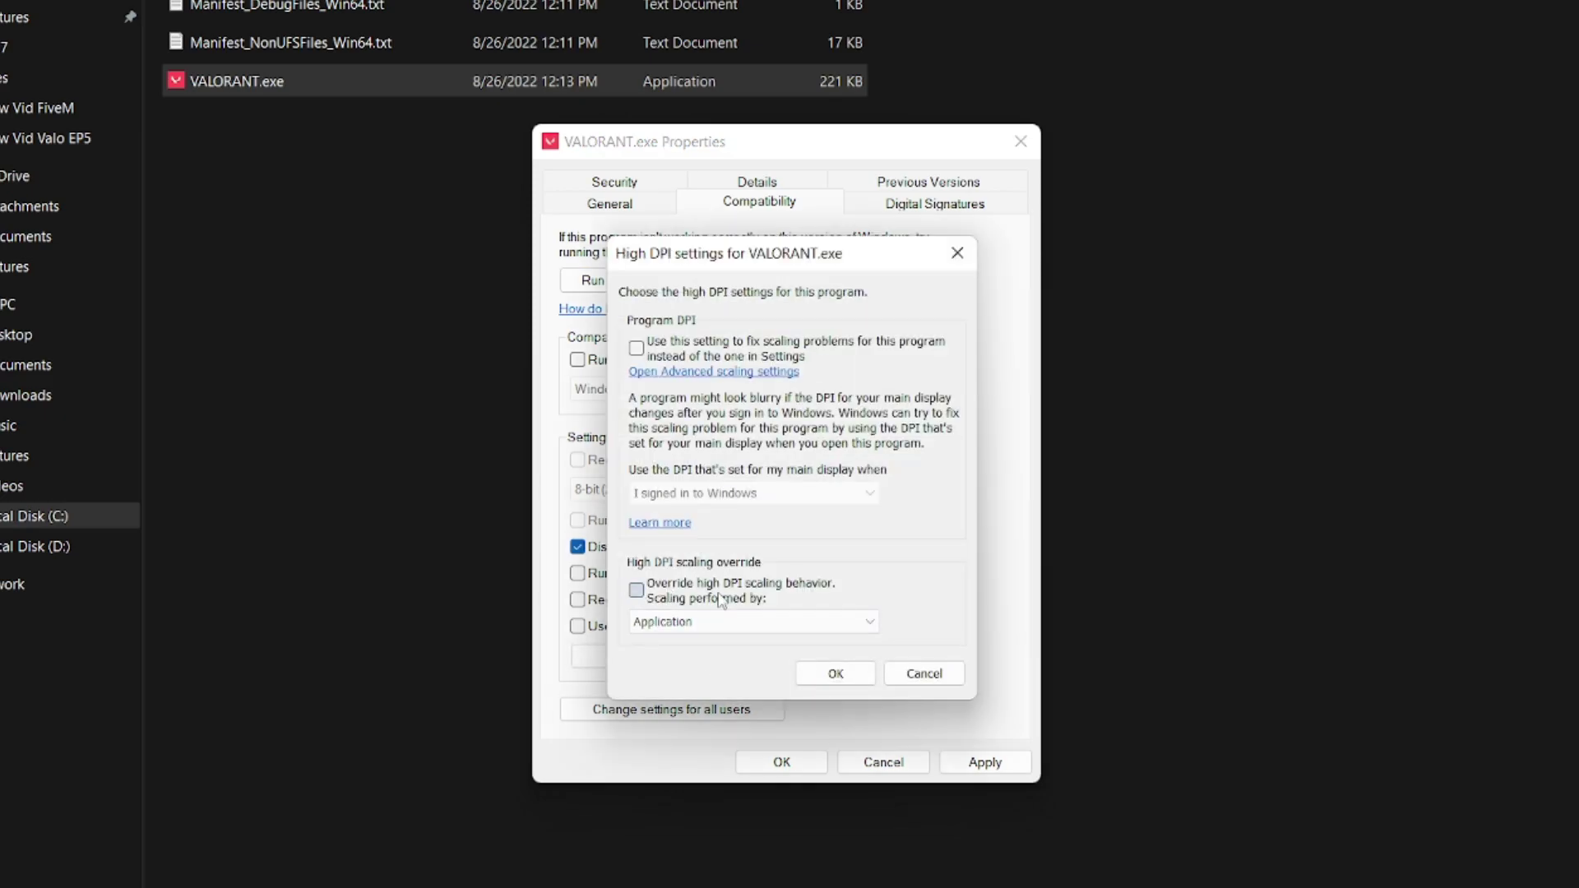
click(835, 674)
click(963, 764)
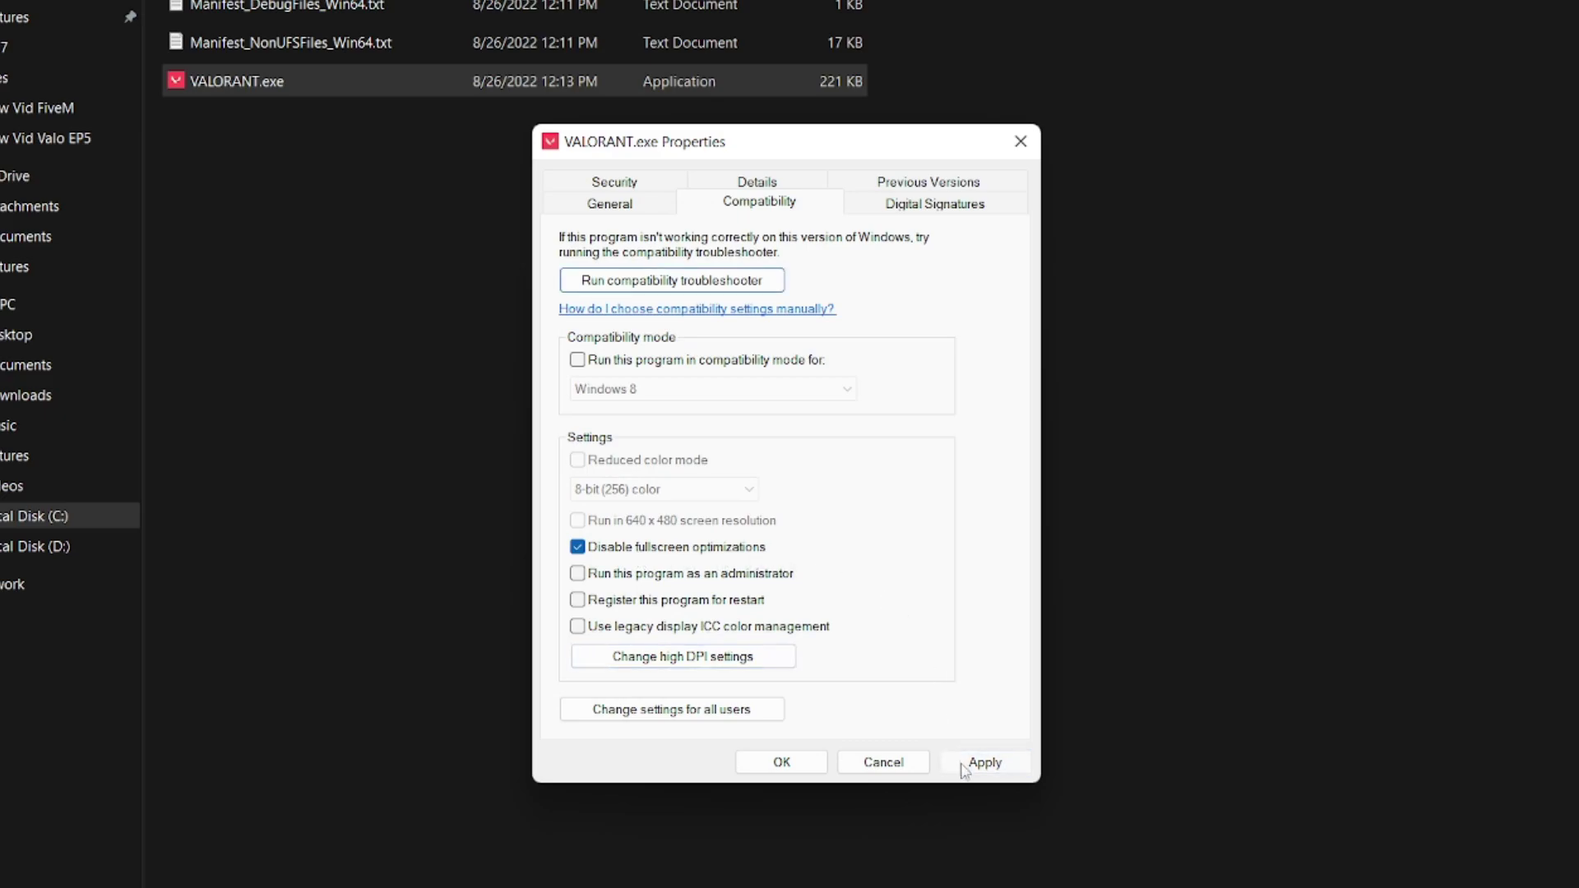
click(817, 761)
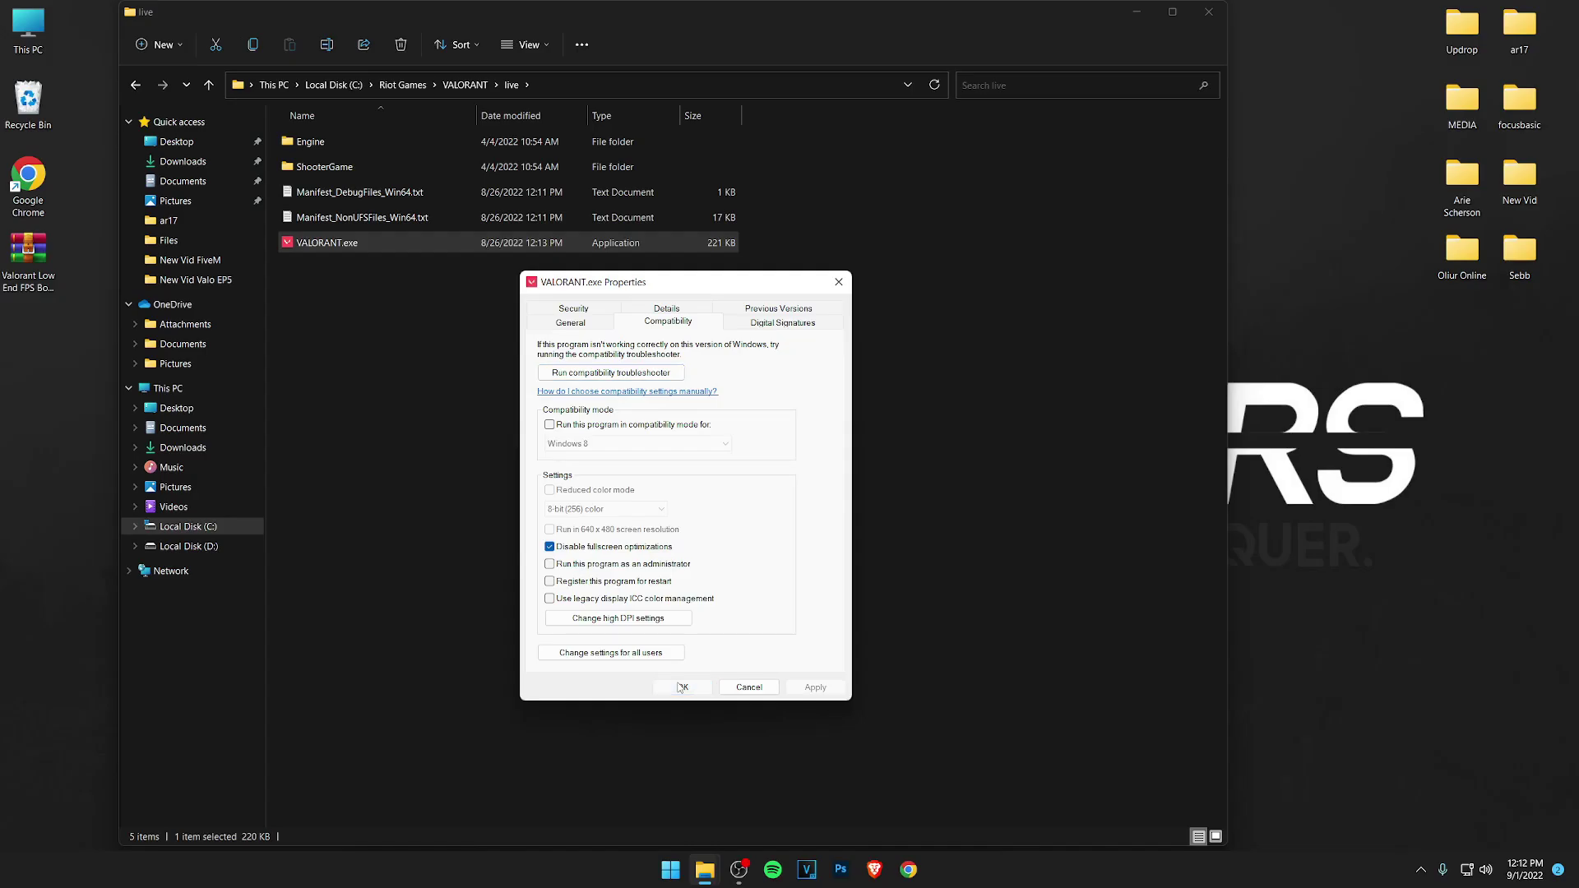
click(513, 505)
click(1208, 12)
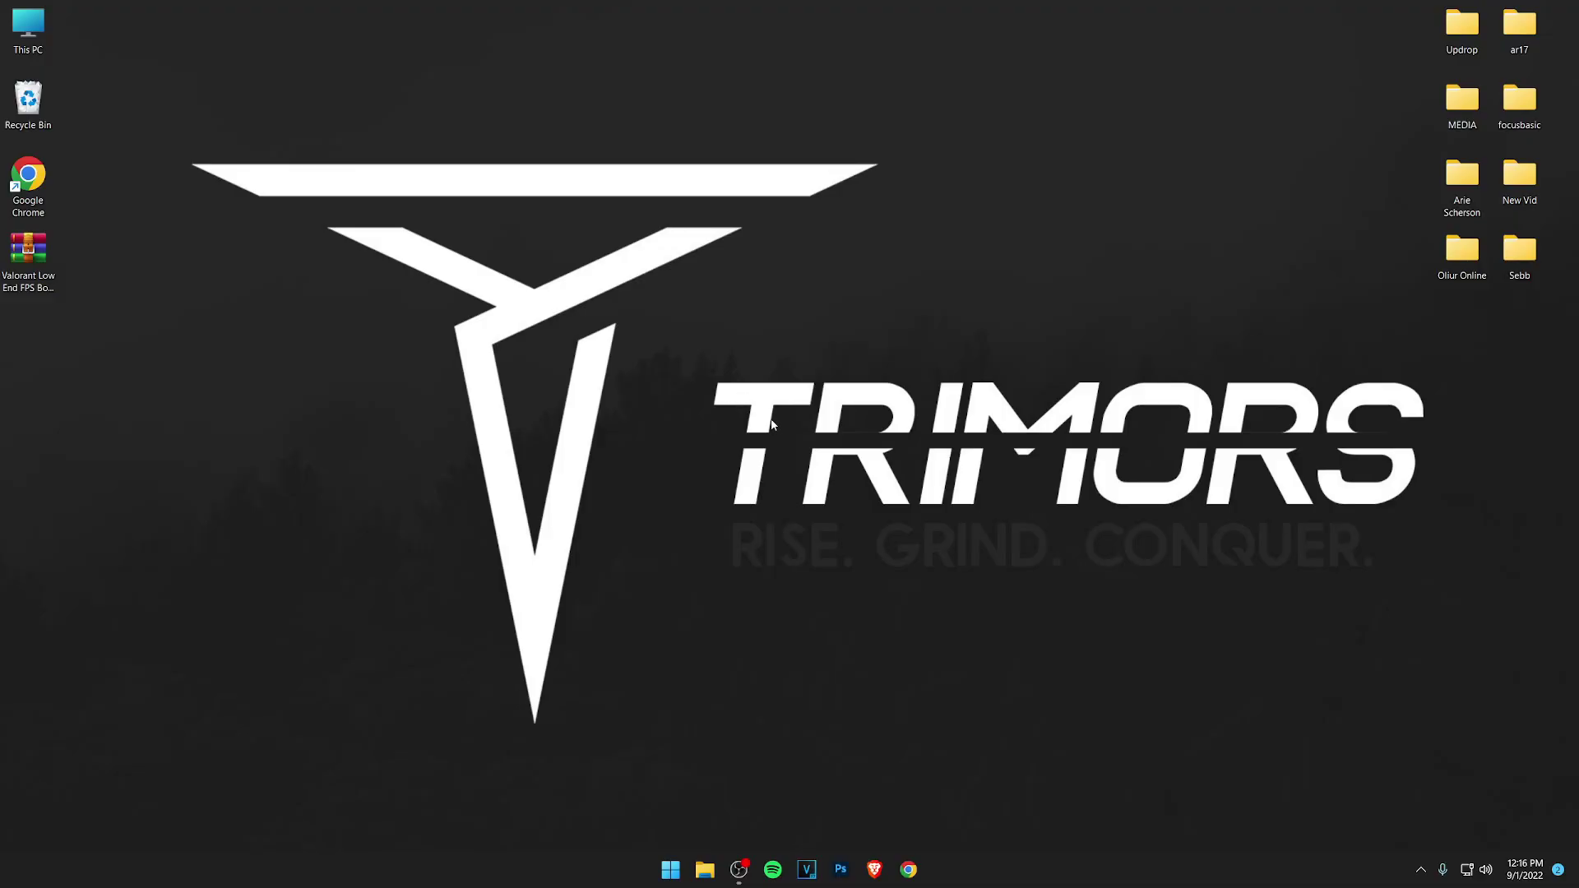
Step: Extract the Valorant Low End FPS Boost Pack folder from its RAR archive to the desktop and close the archive
drag(41, 304, 1016, 306)
drag(908, 183, 1114, 412)
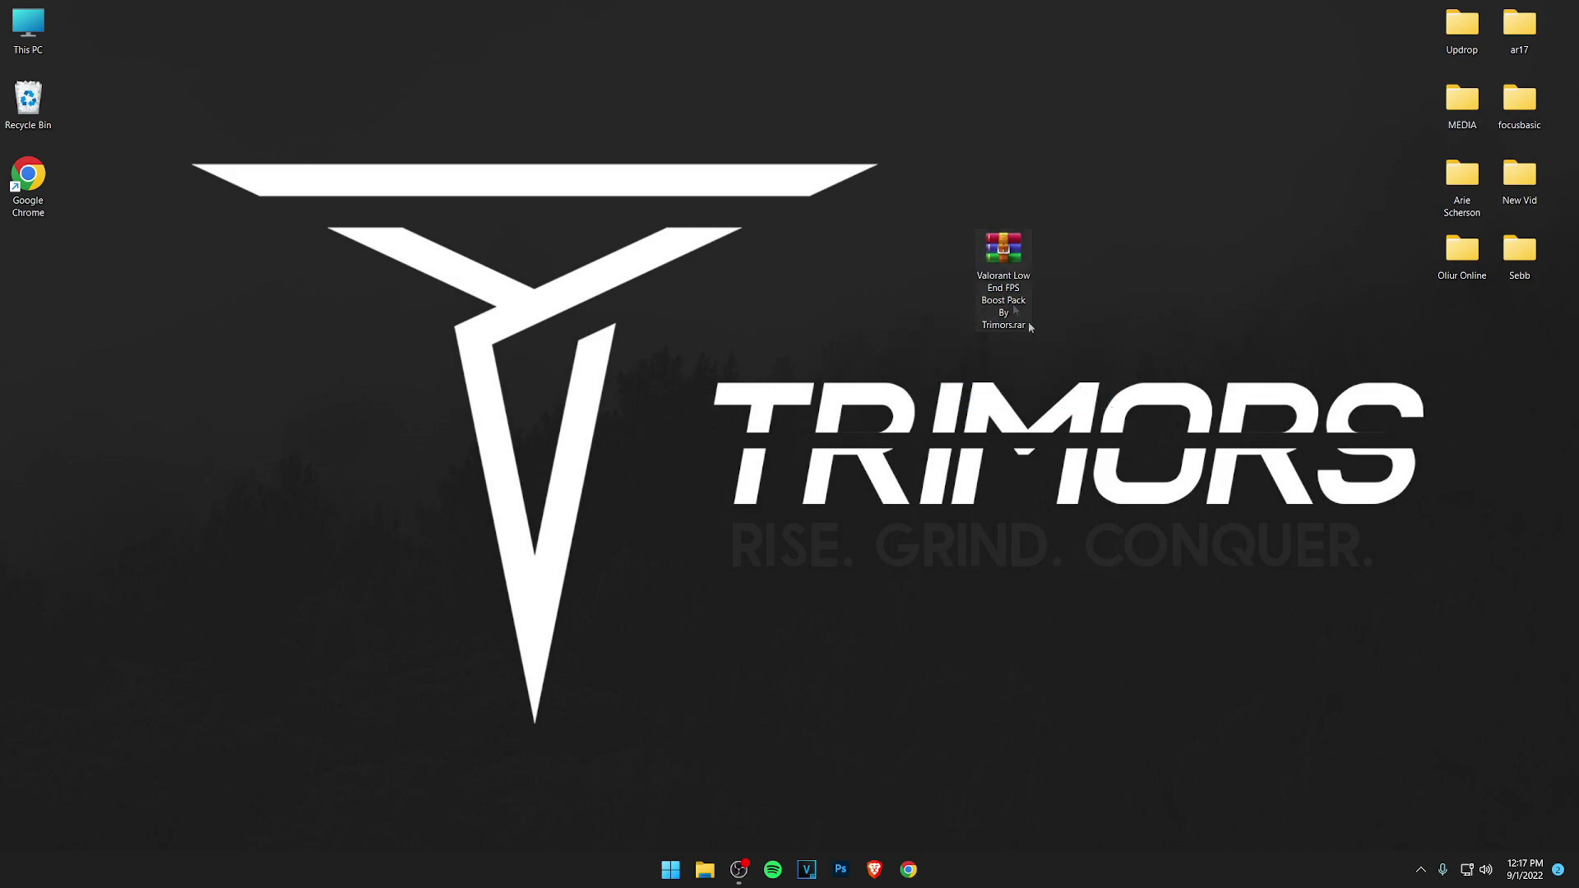
double_click(1004, 284)
click(411, 448)
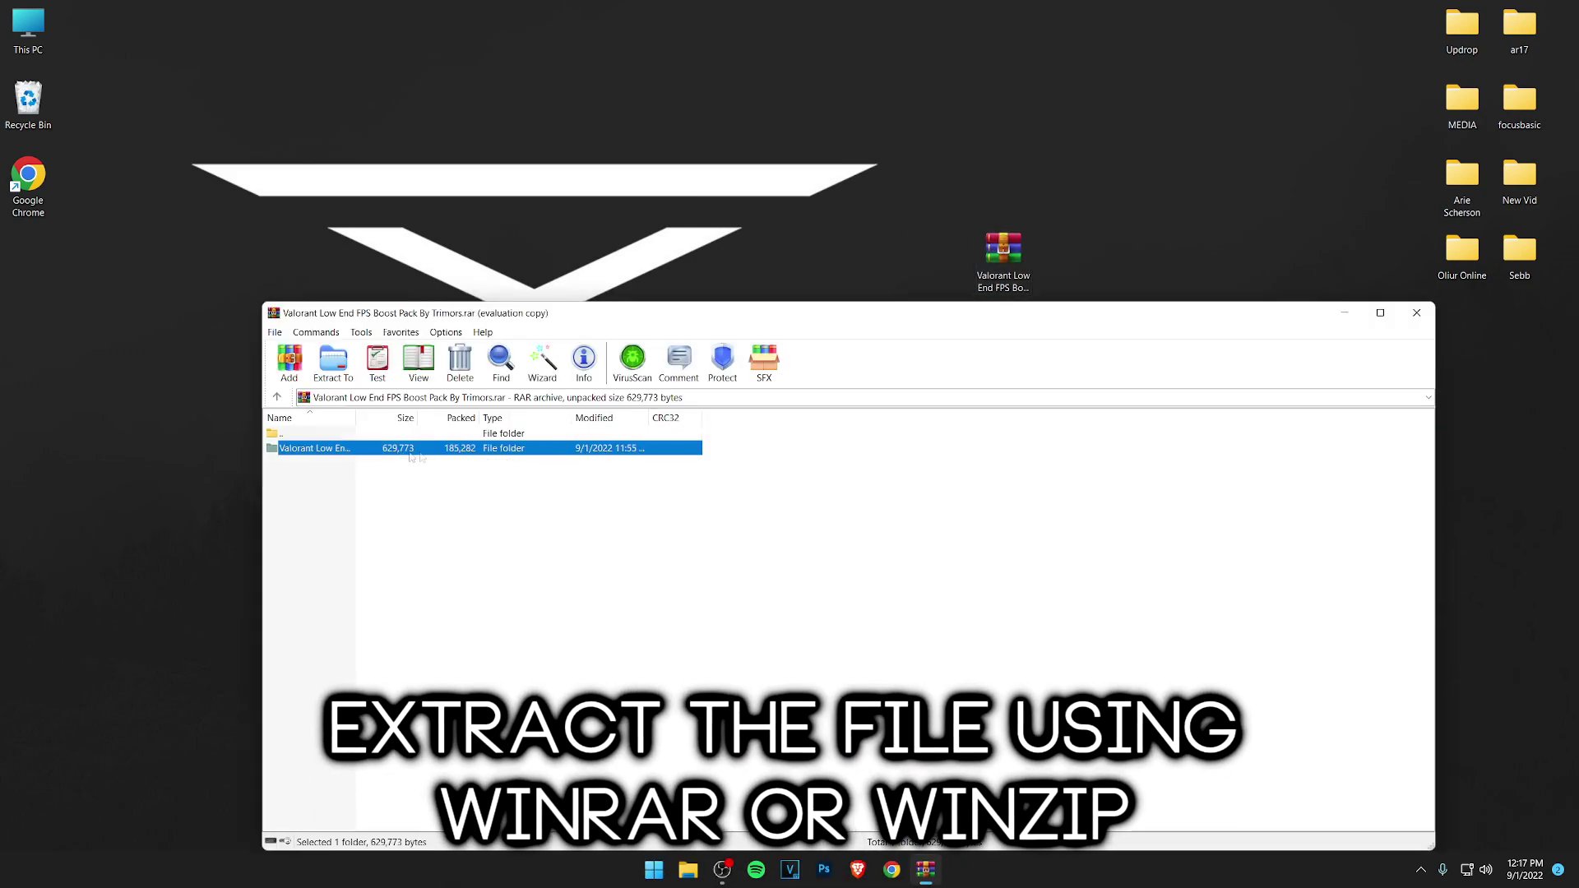
click(925, 588)
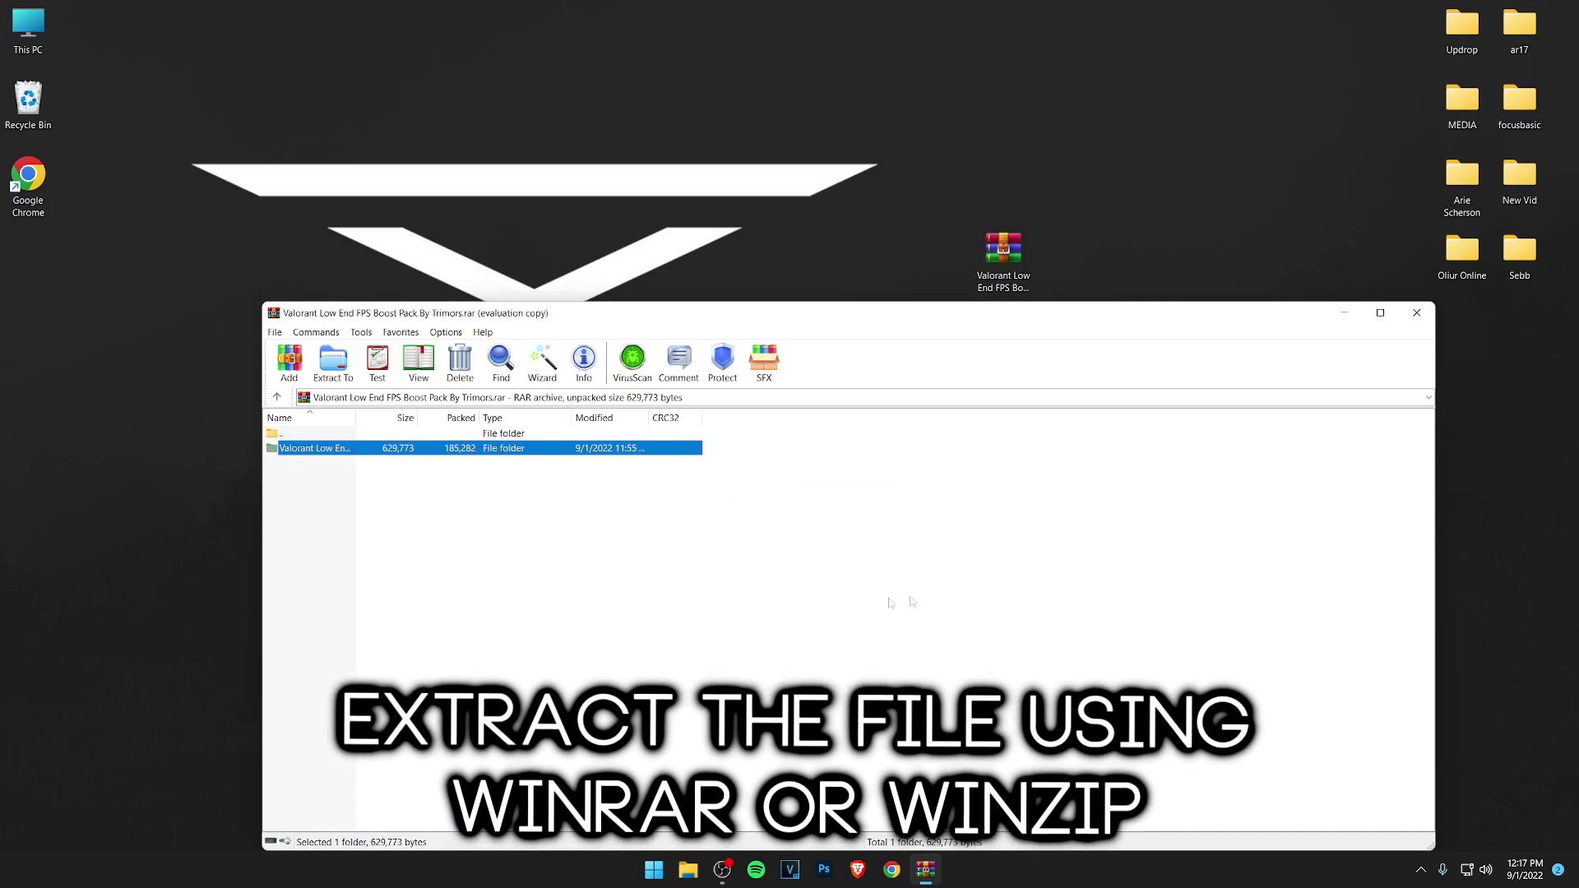
click(471, 460)
click(414, 450)
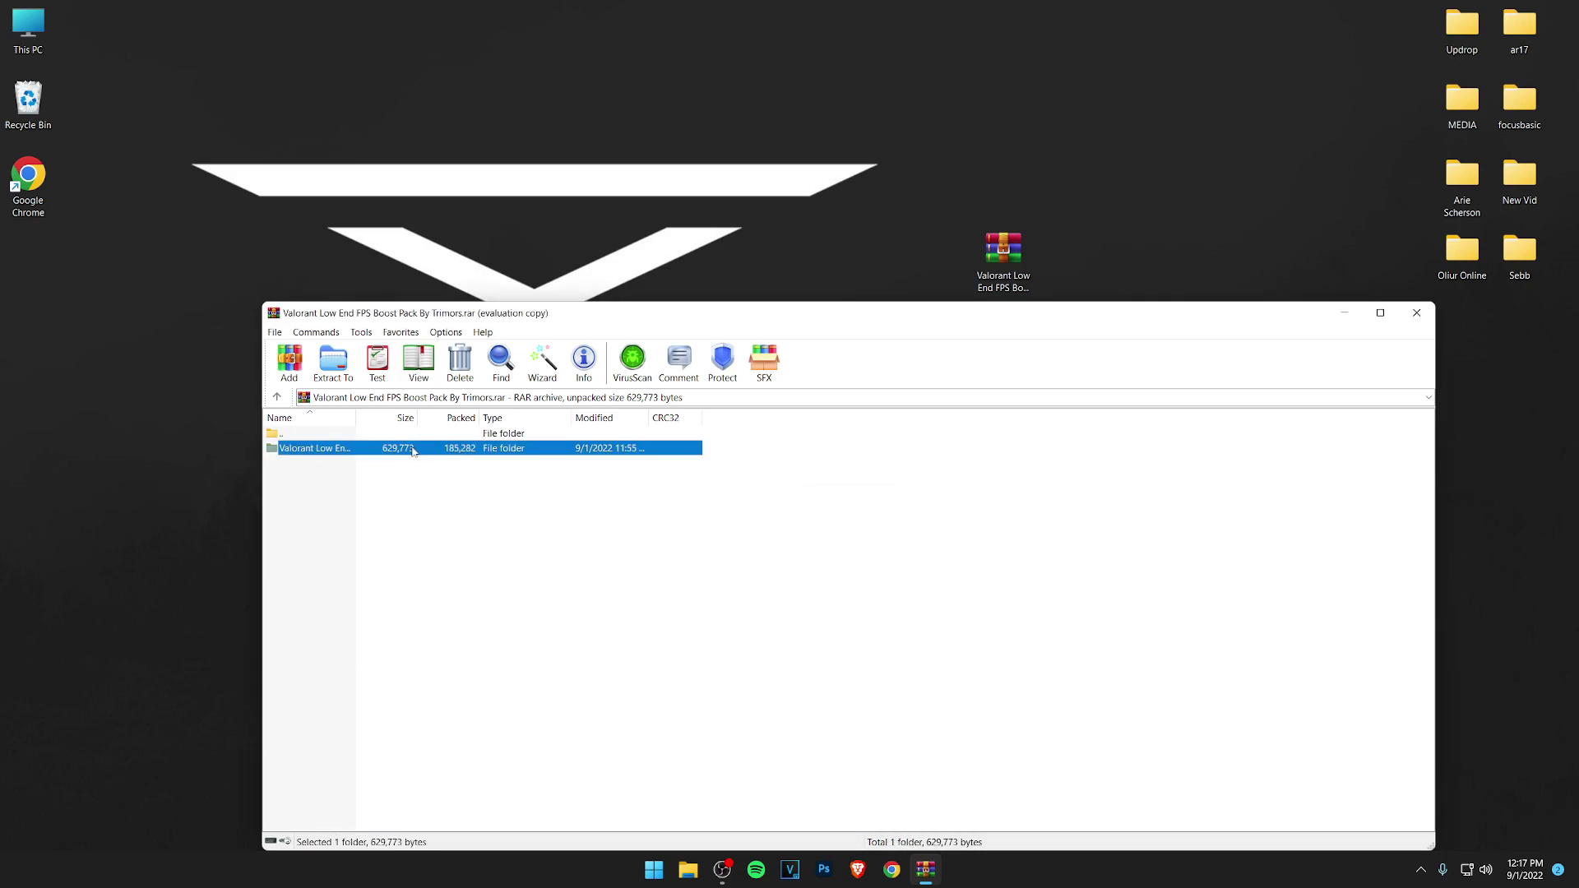
drag(1074, 296, 1070, 290)
click(1418, 314)
Step: Open the extracted boost pack and go to the Valorant Config folder inside Game Optimizations
double_click(1061, 255)
click(1173, 12)
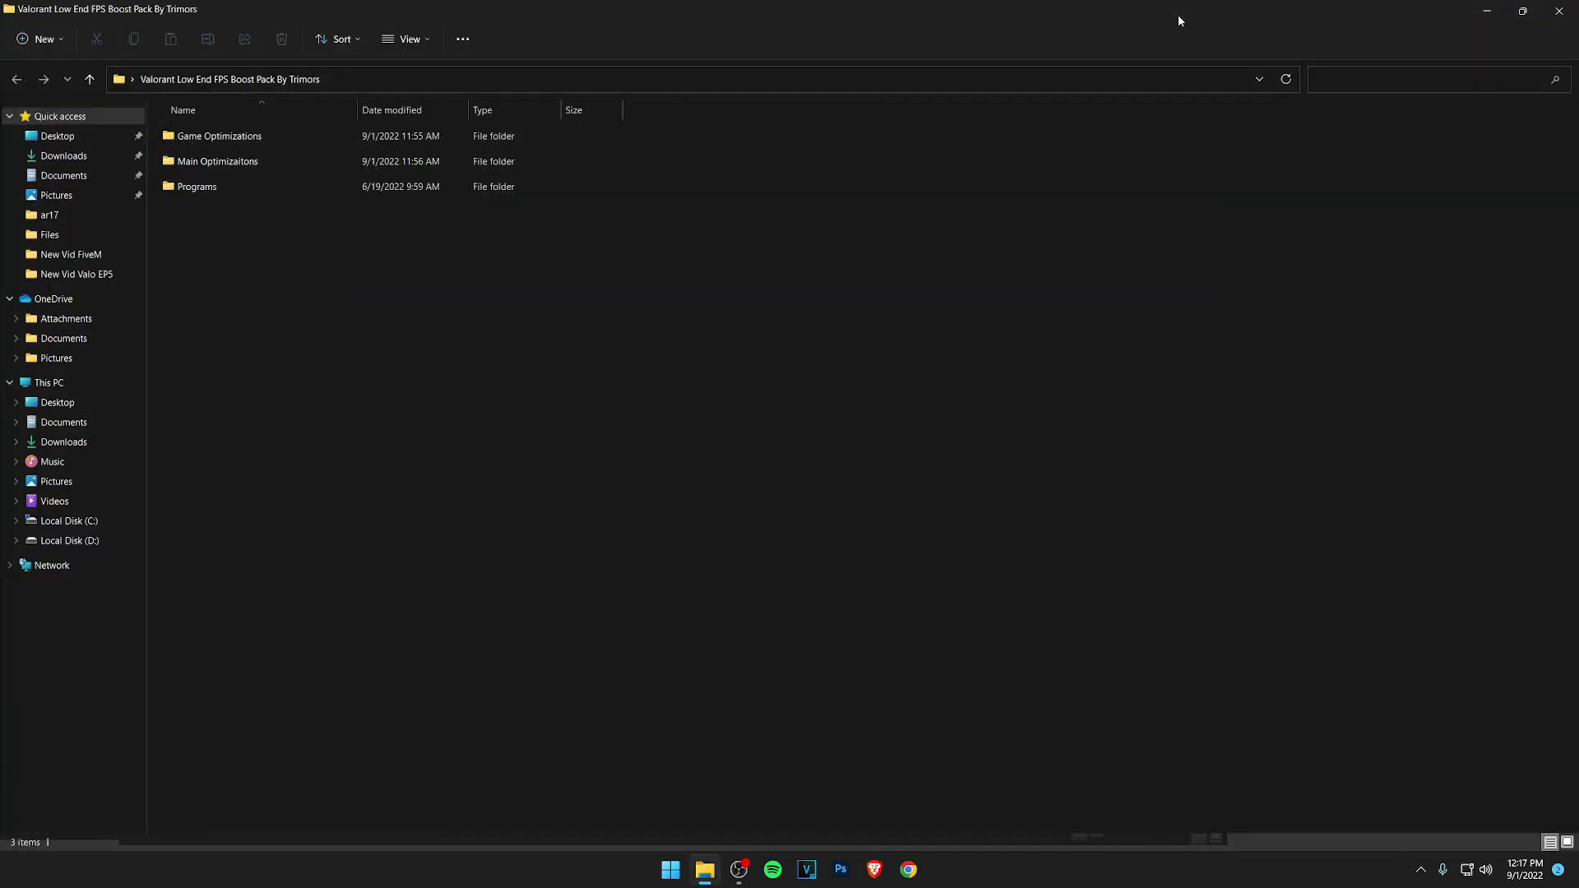
drag(277, 272, 239, 246)
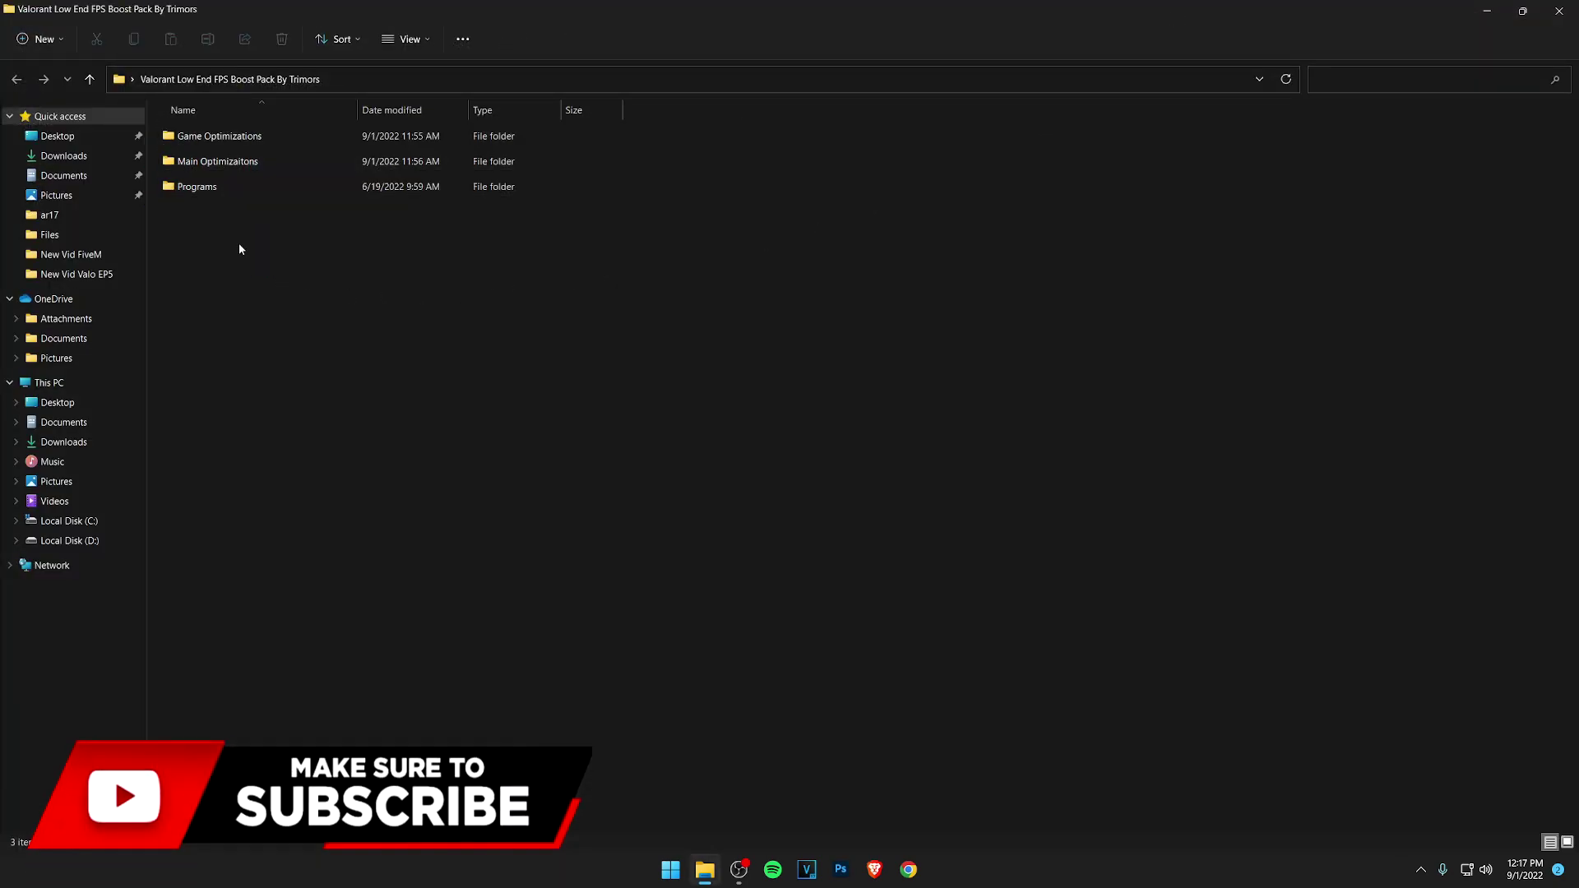
double_click(254, 137)
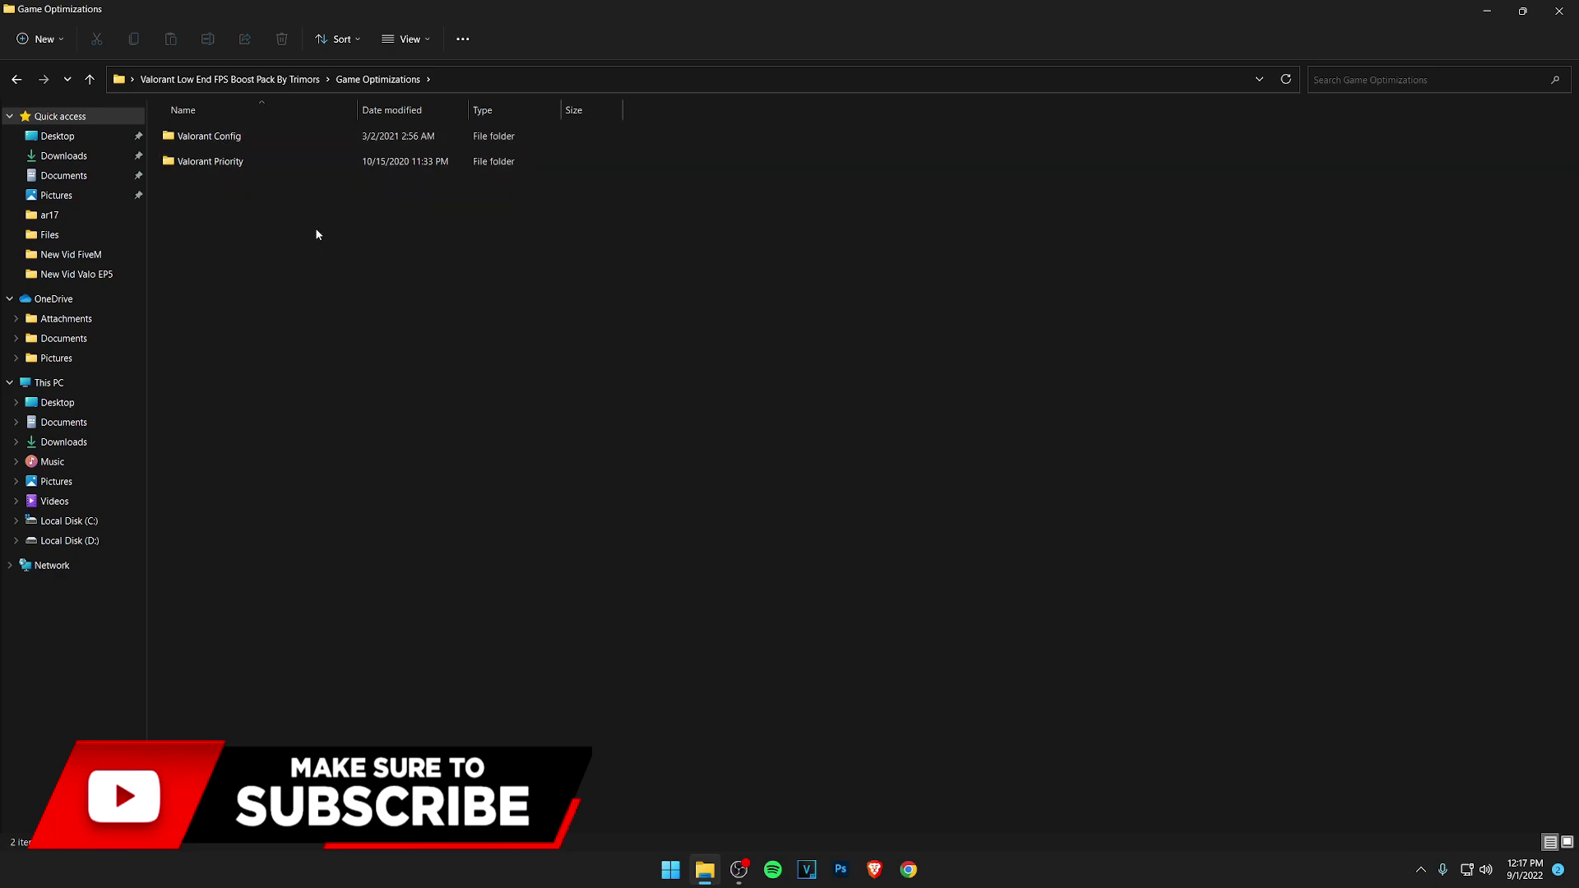
click(271, 146)
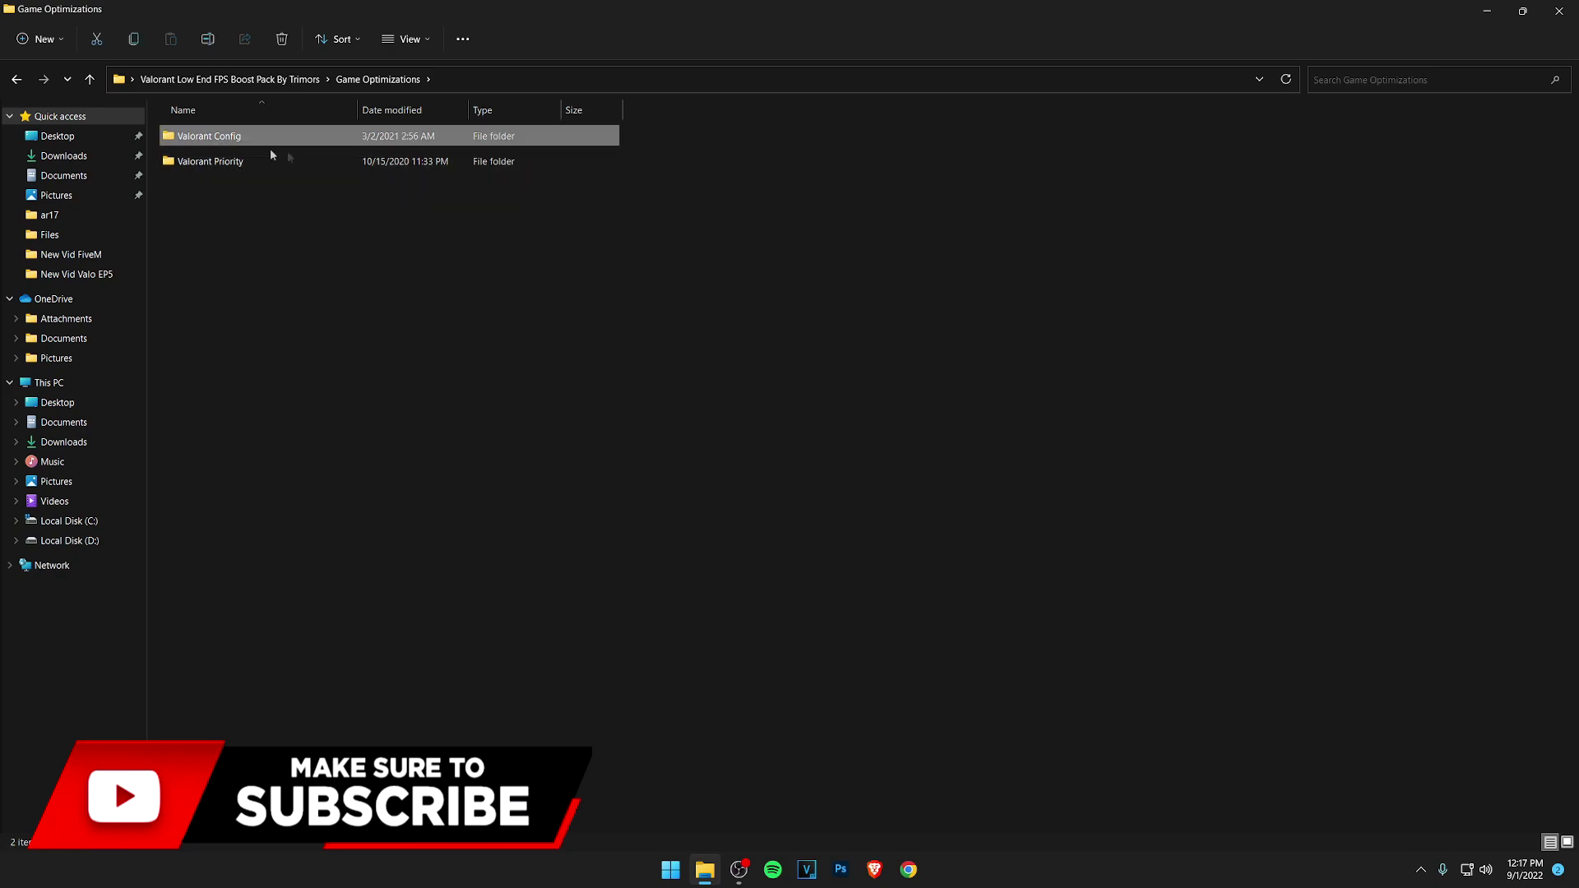
double_click(225, 146)
drag(279, 328, 265, 138)
click(366, 331)
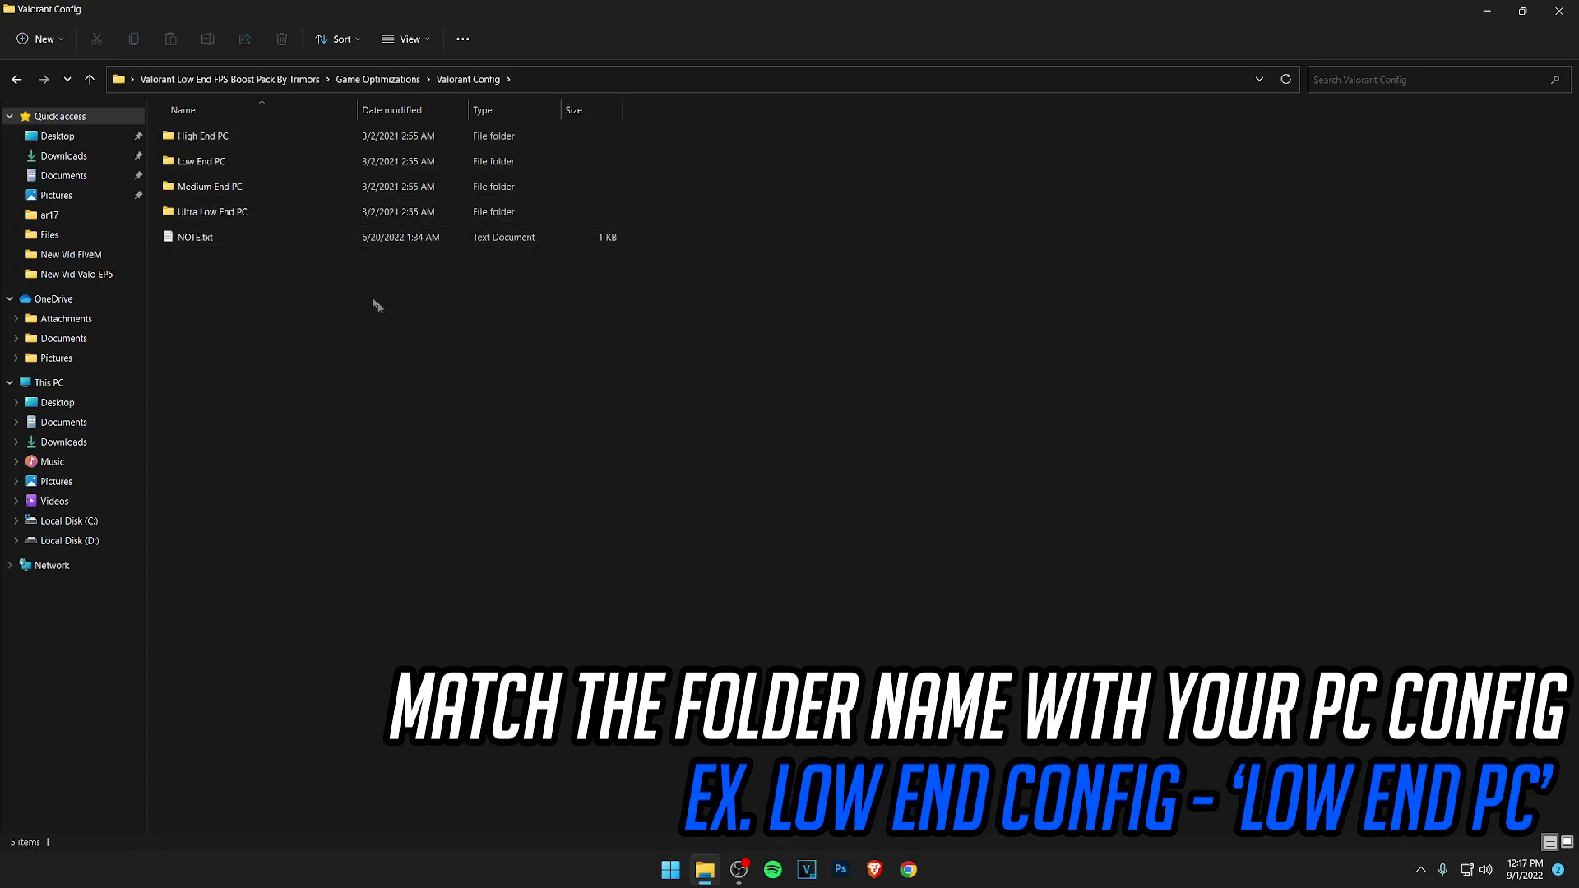
Step: Open GameUserSettings.ini from the Low End PC folder in Notepad and look through its settings
click(222, 160)
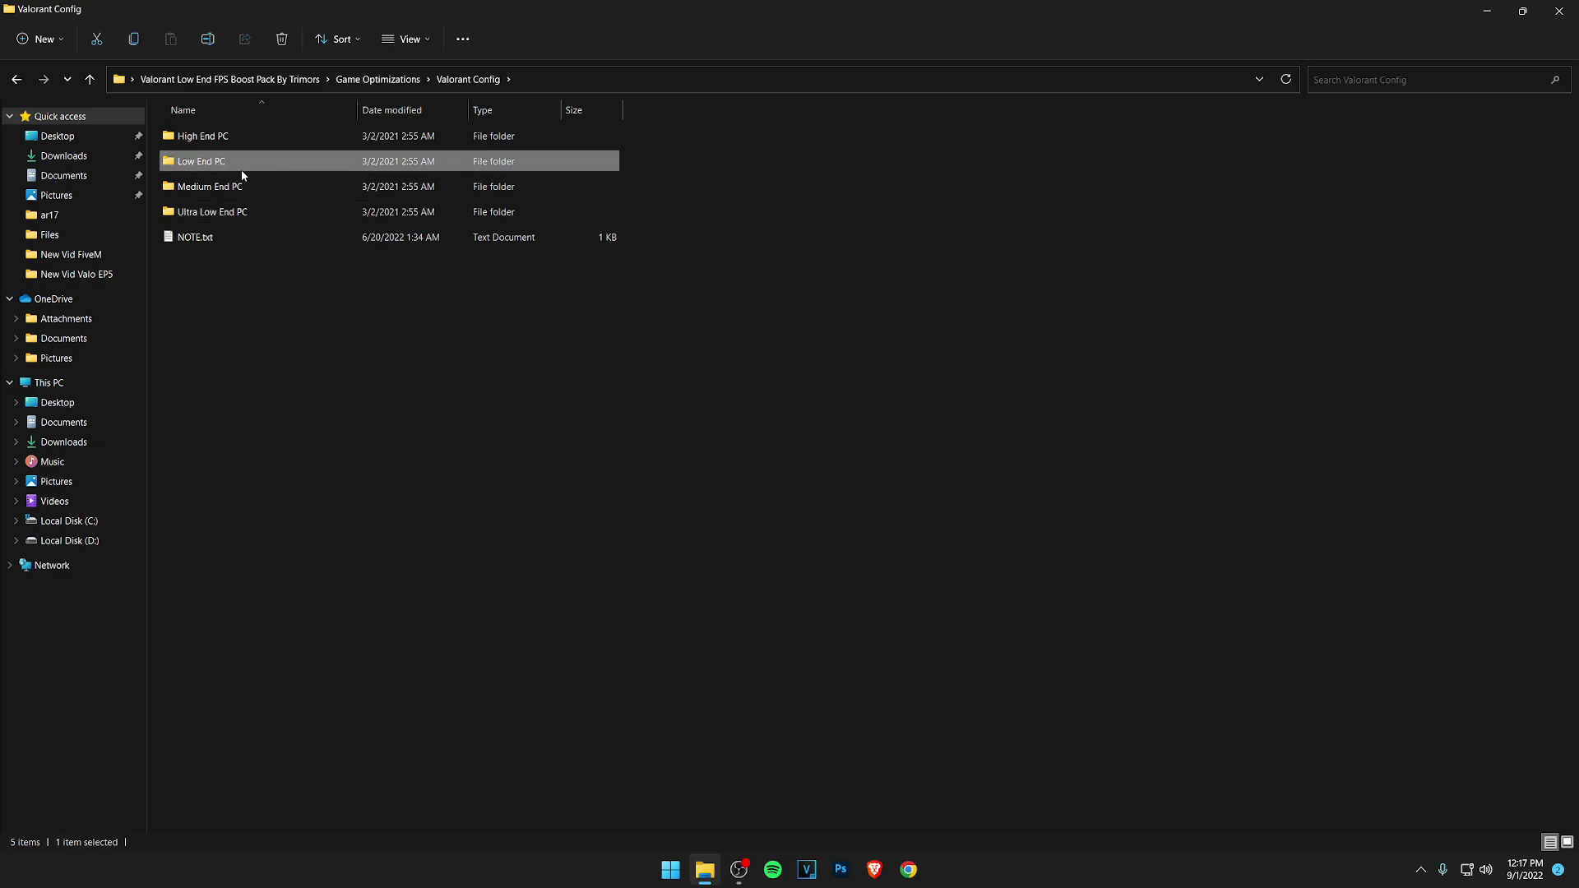
double_click(223, 162)
click(202, 134)
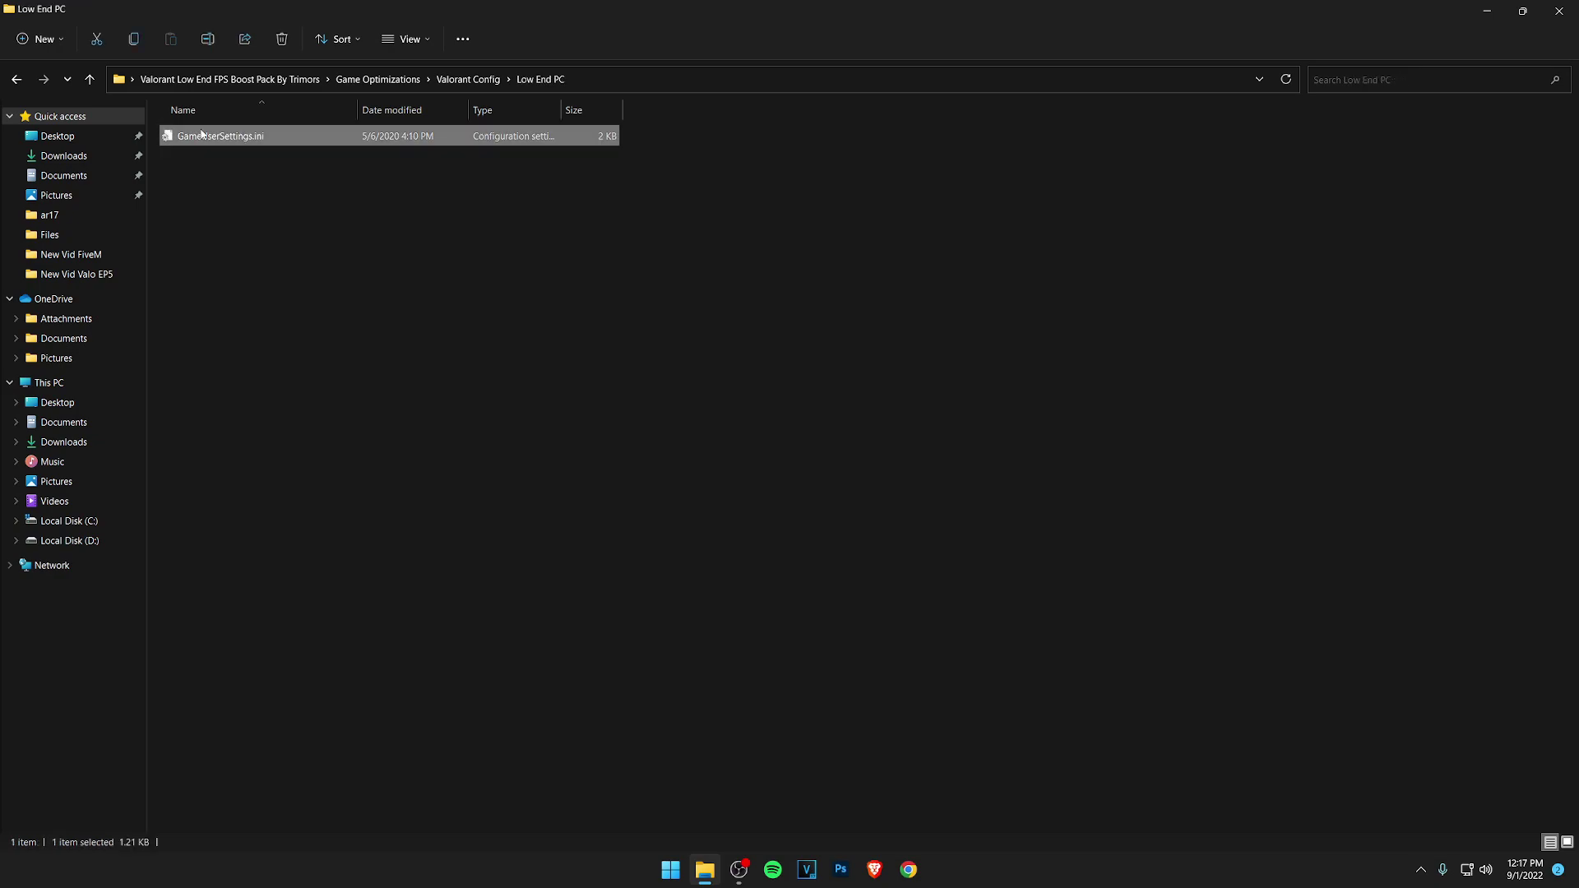
right_click(362, 134)
mouse_move(457, 216)
click(656, 214)
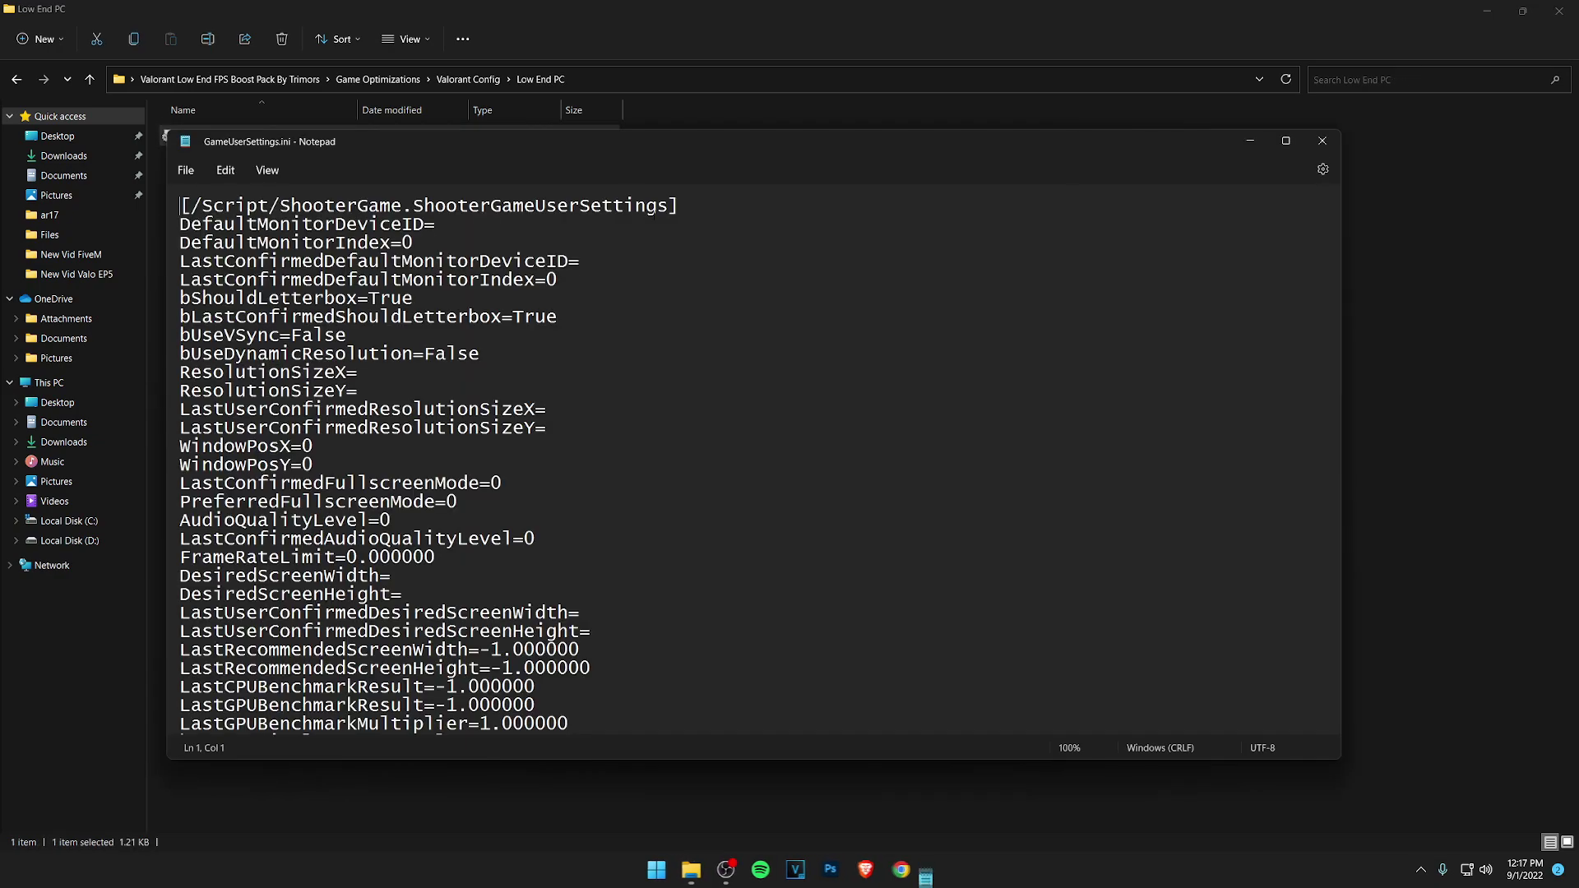
scroll(754, 461, down, 7)
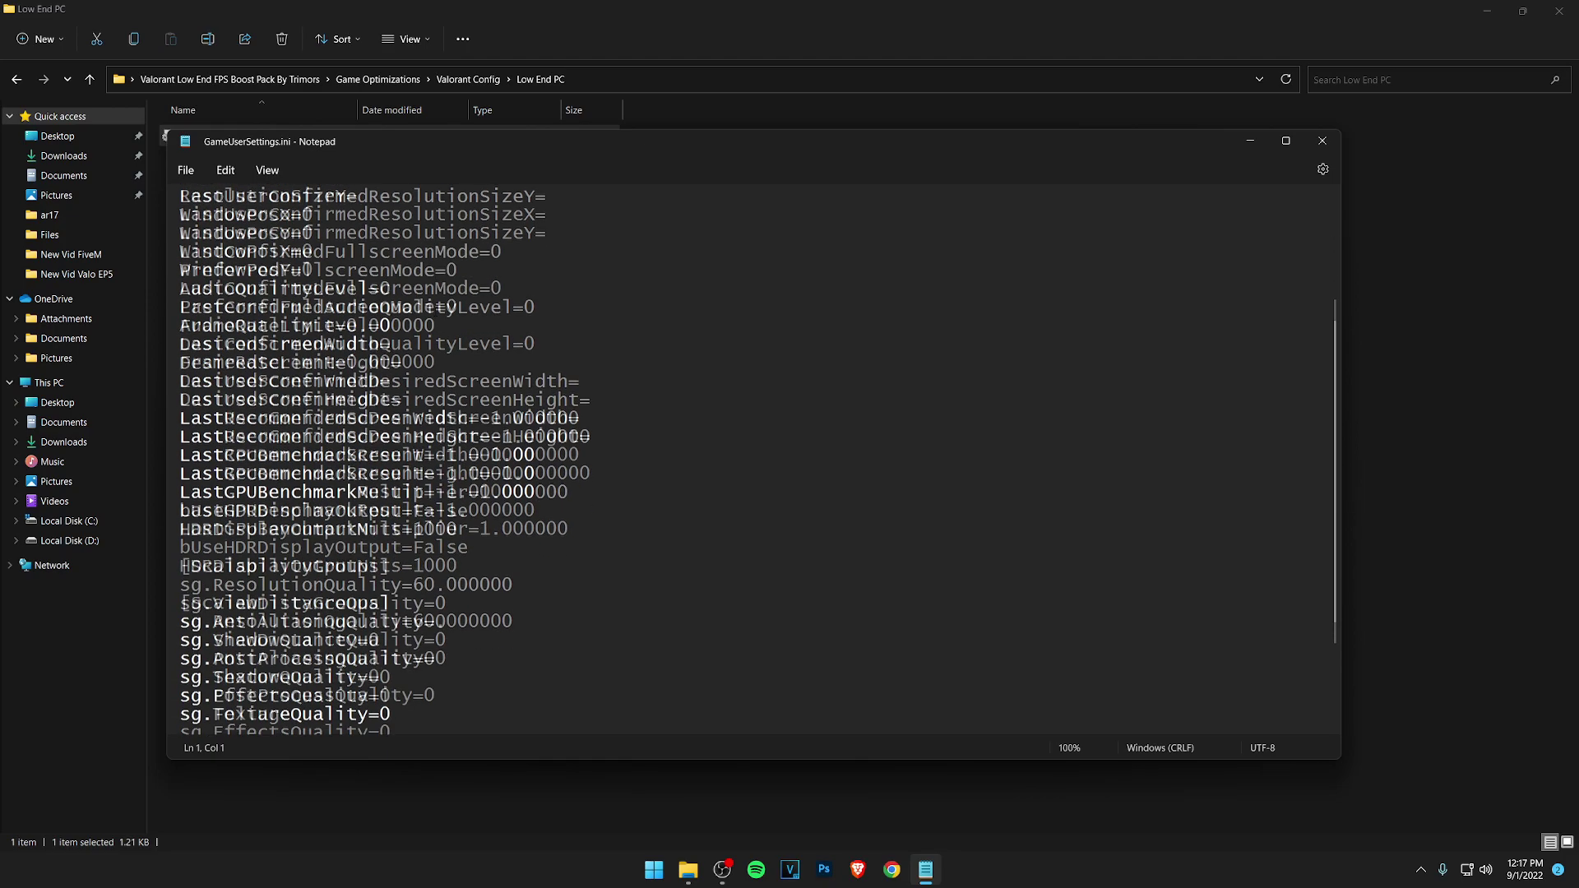
scroll(754, 461, up, 7)
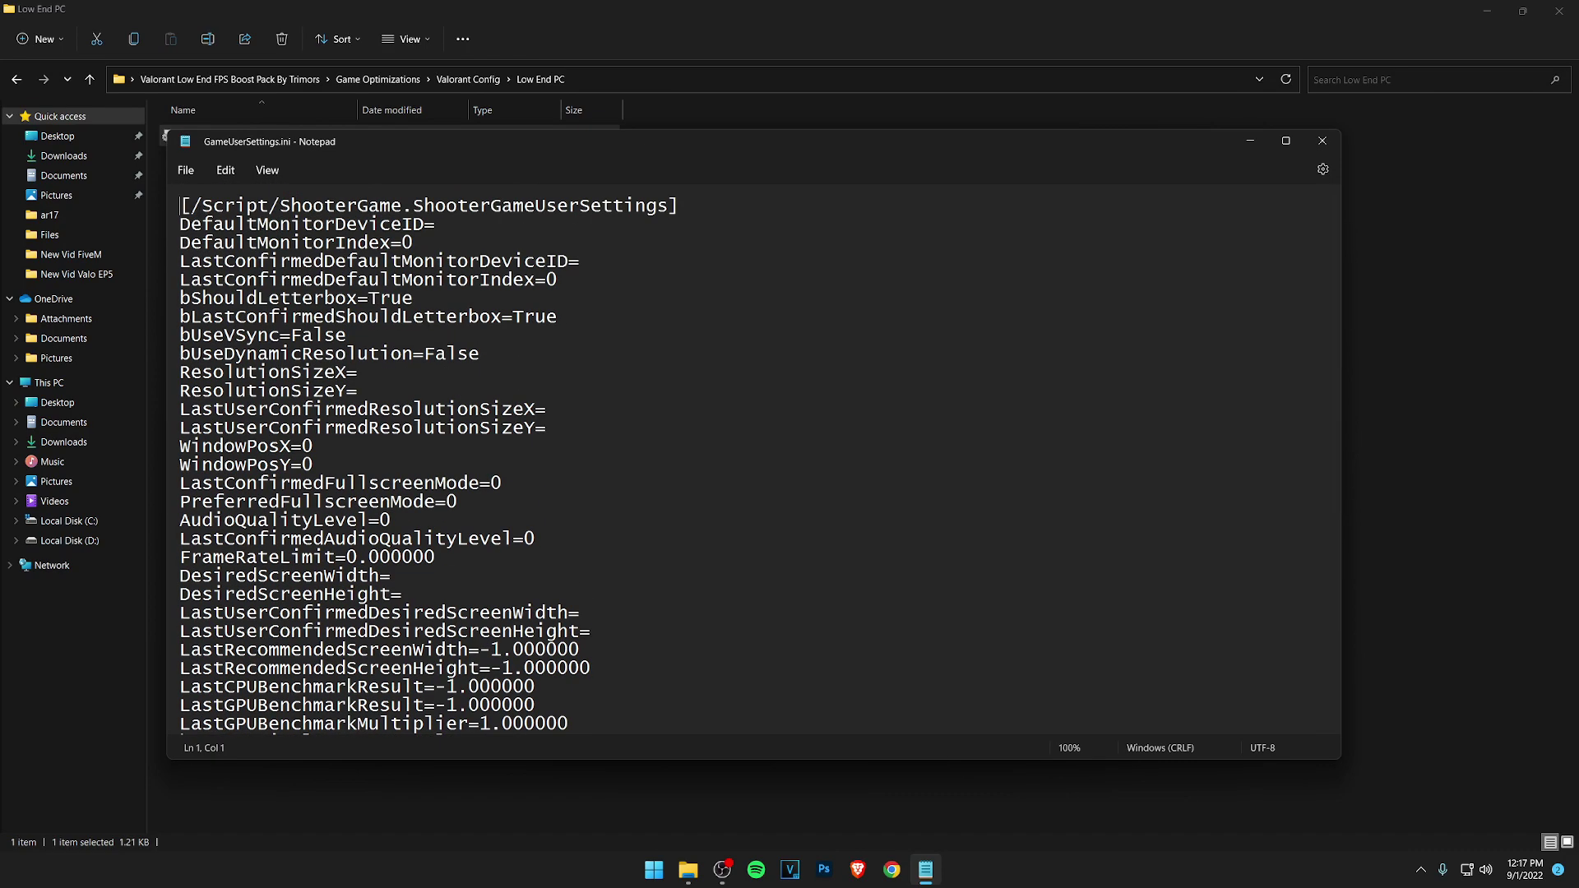
Step: Copy the entire contents of the Low End PC GameUserSettings.ini and close the file
drag(181, 206, 602, 747)
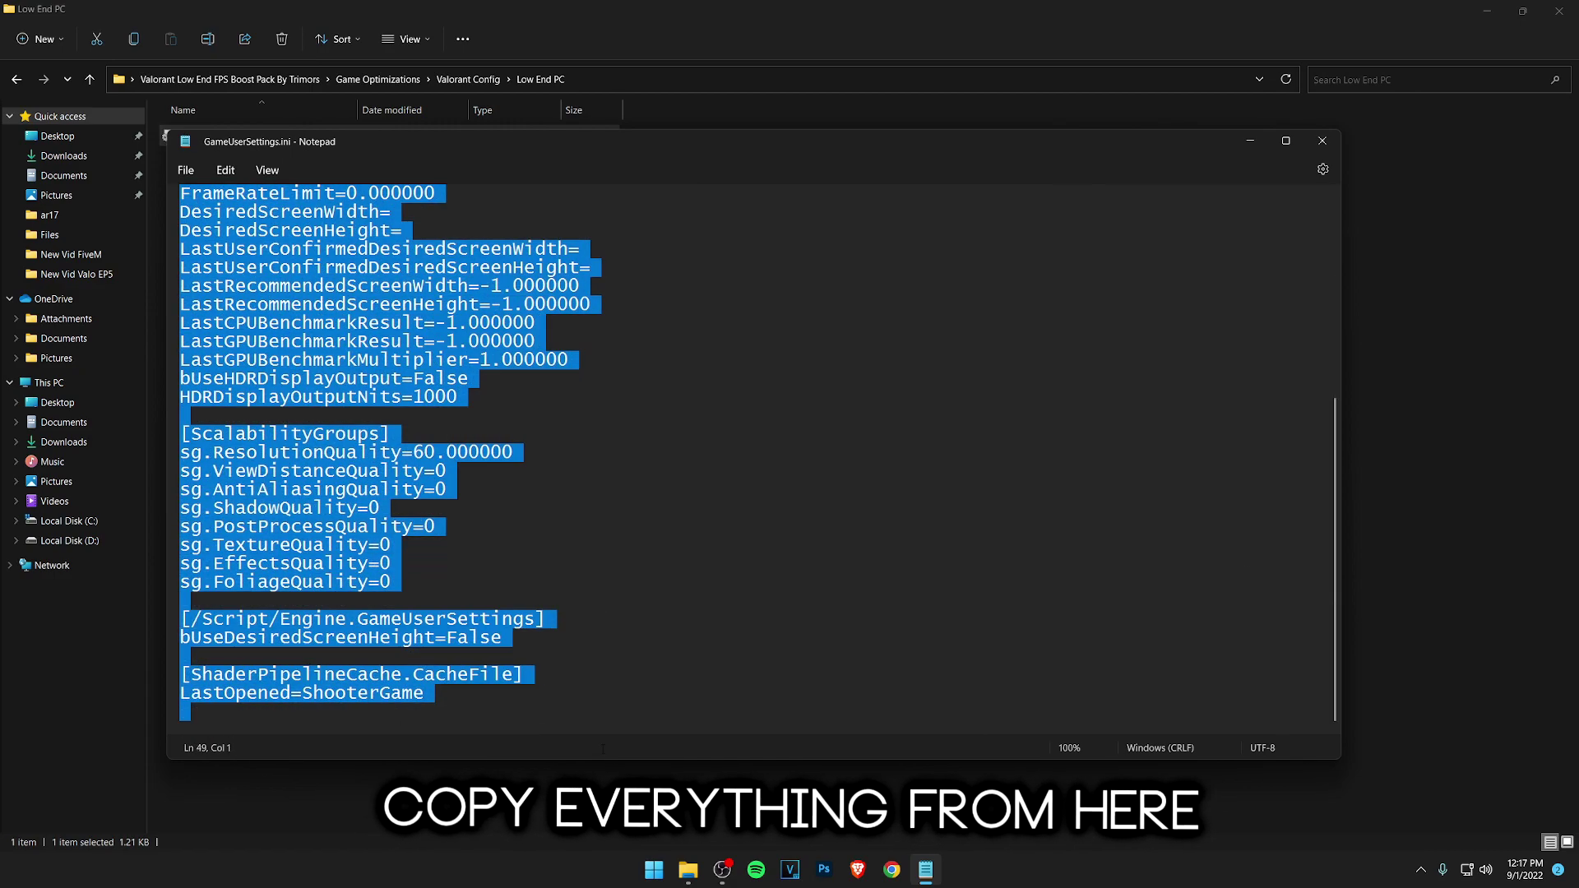
right_click(271, 487)
click(349, 565)
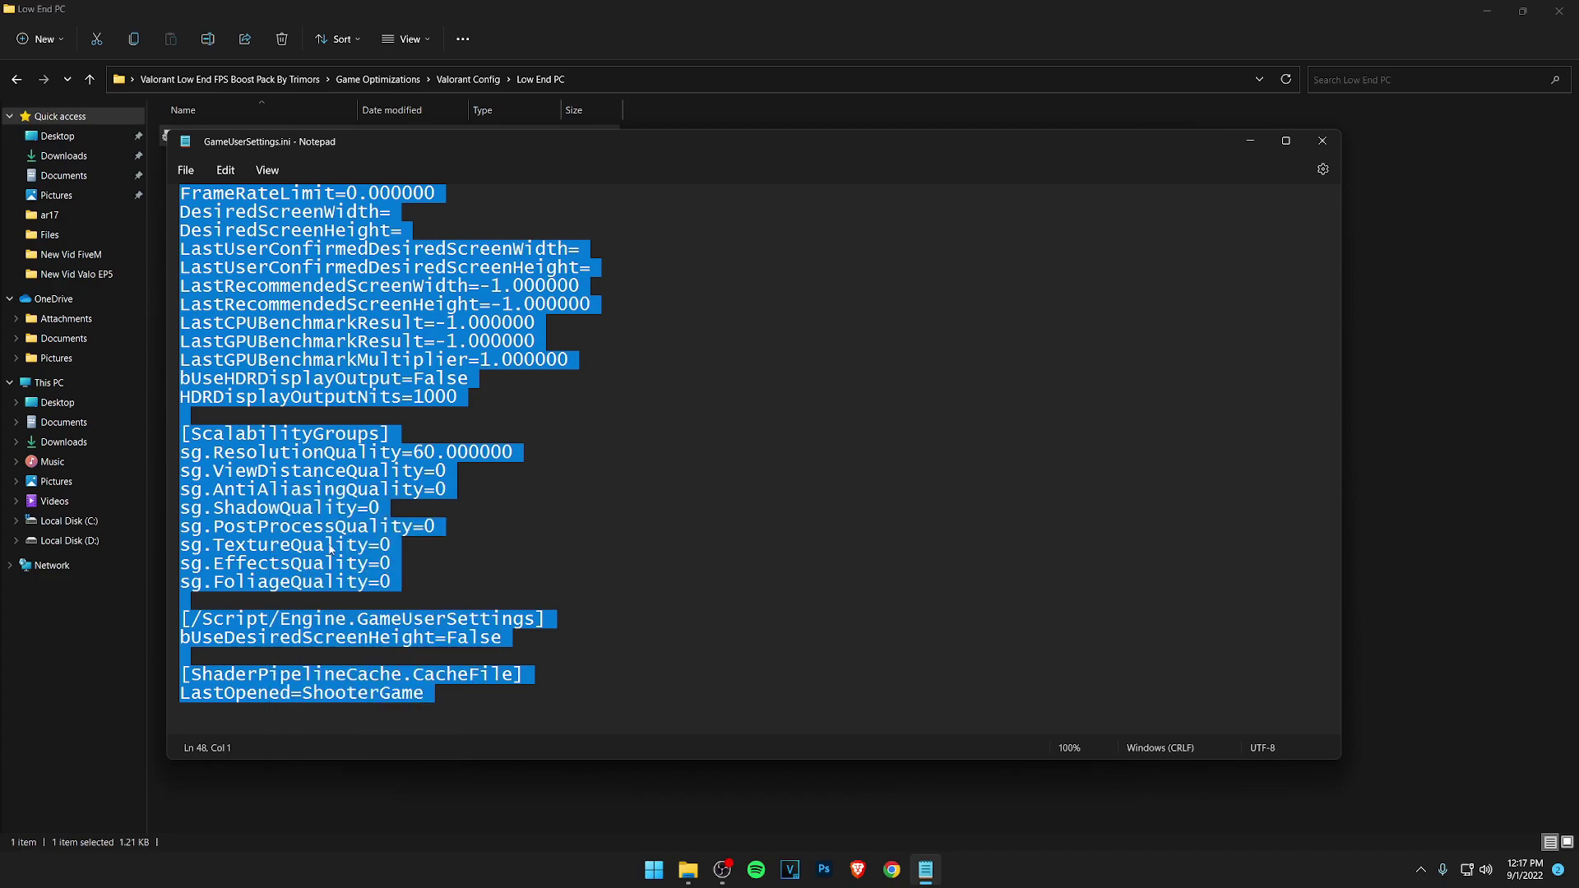
click(1319, 141)
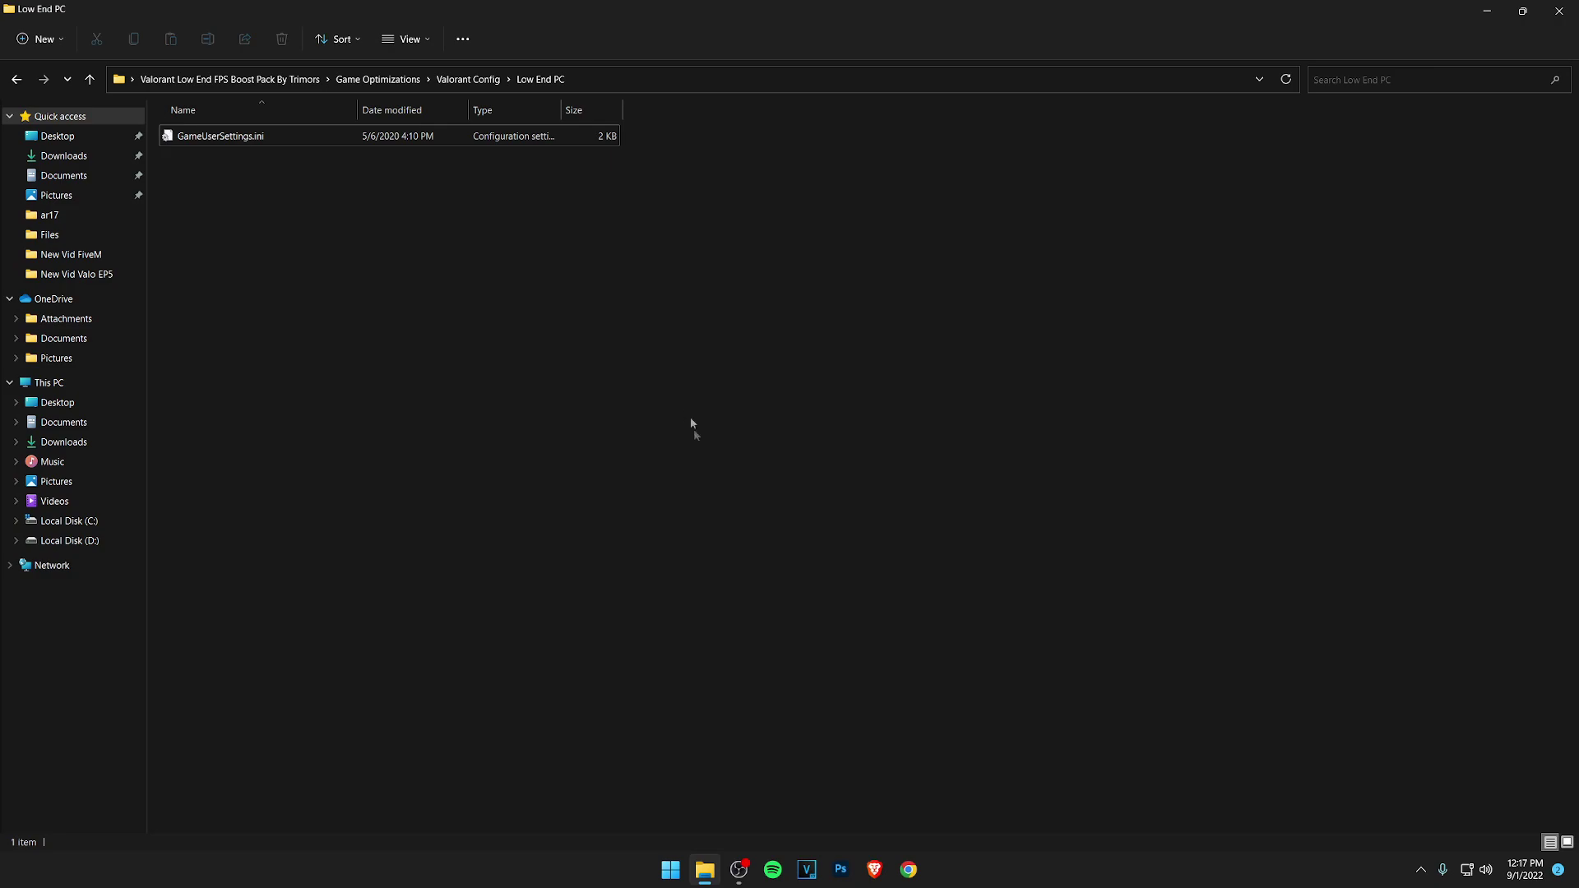
Step: Find %appdata% through the Windows search, then go up to AppData and open its Local folder
click(668, 870)
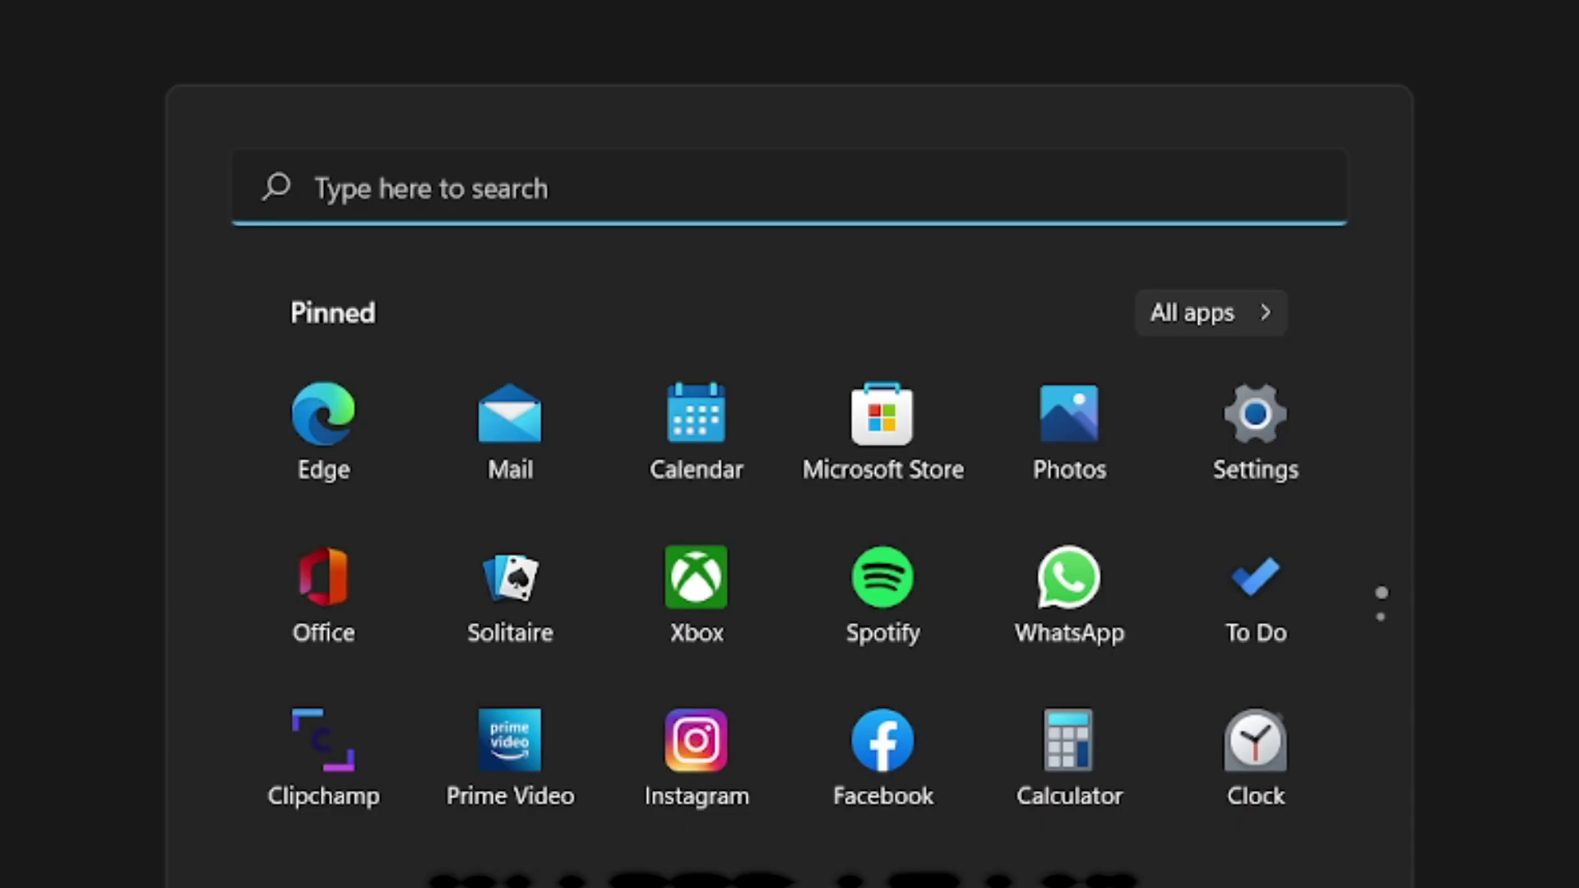
text(%appdata%)
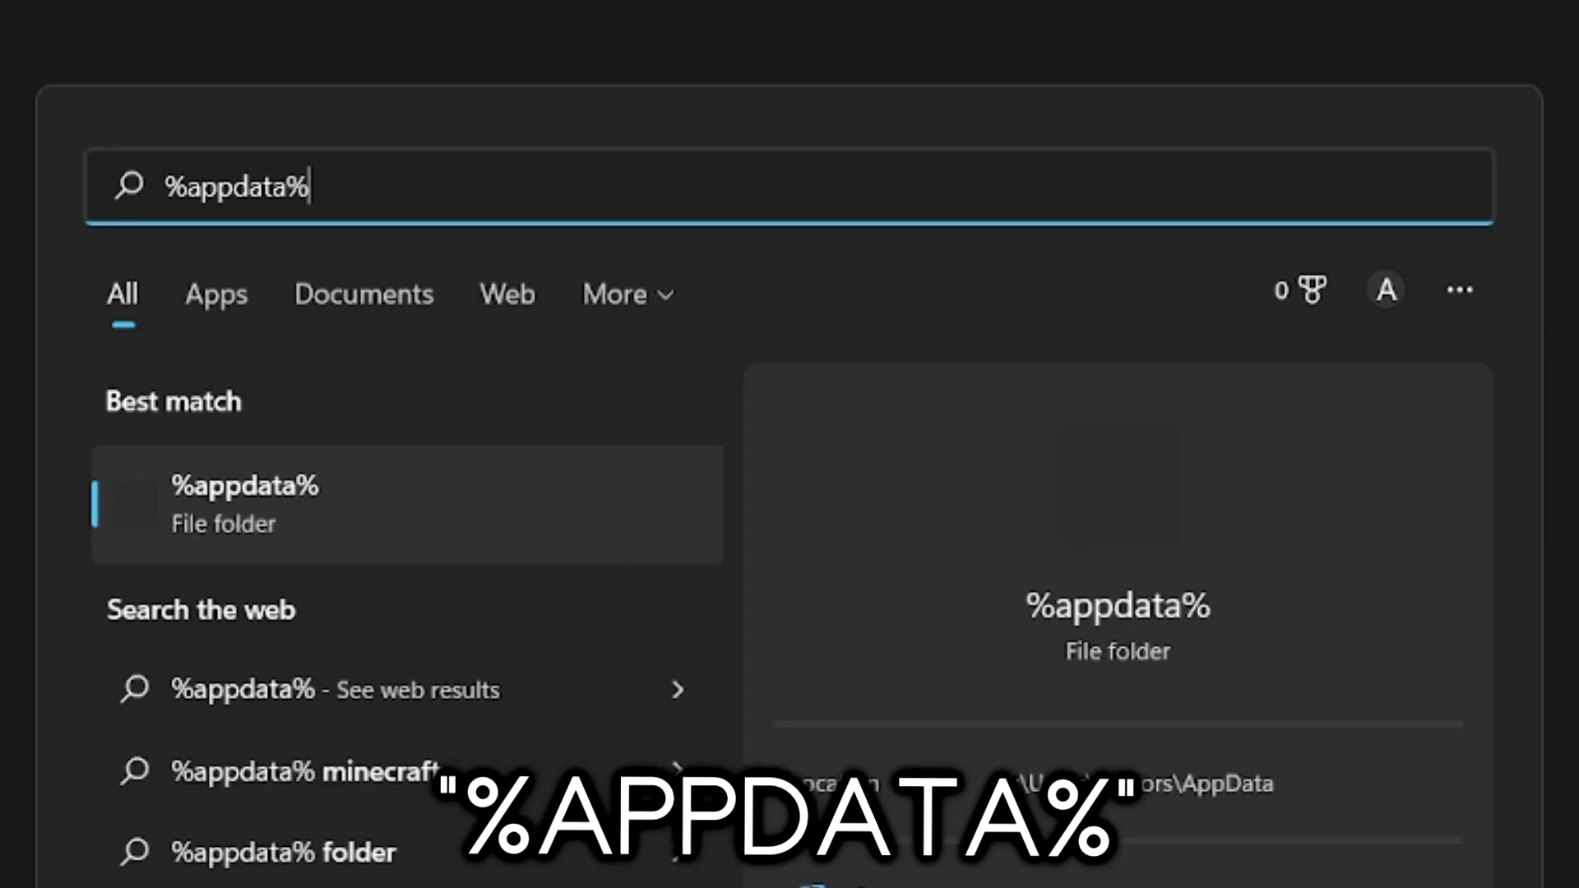
click(362, 519)
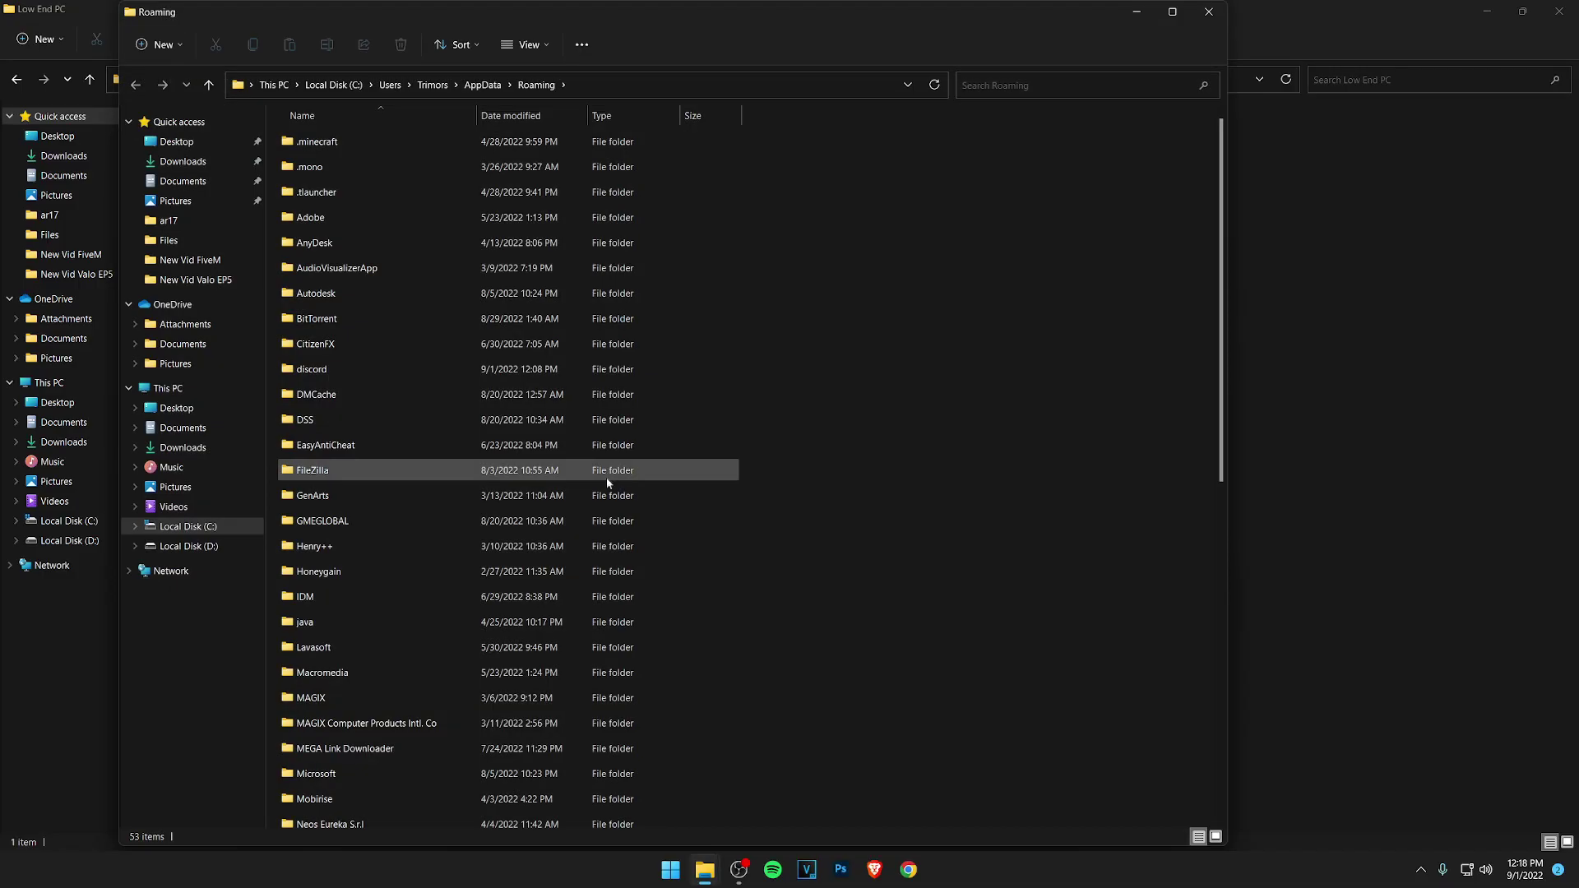
click(1162, 14)
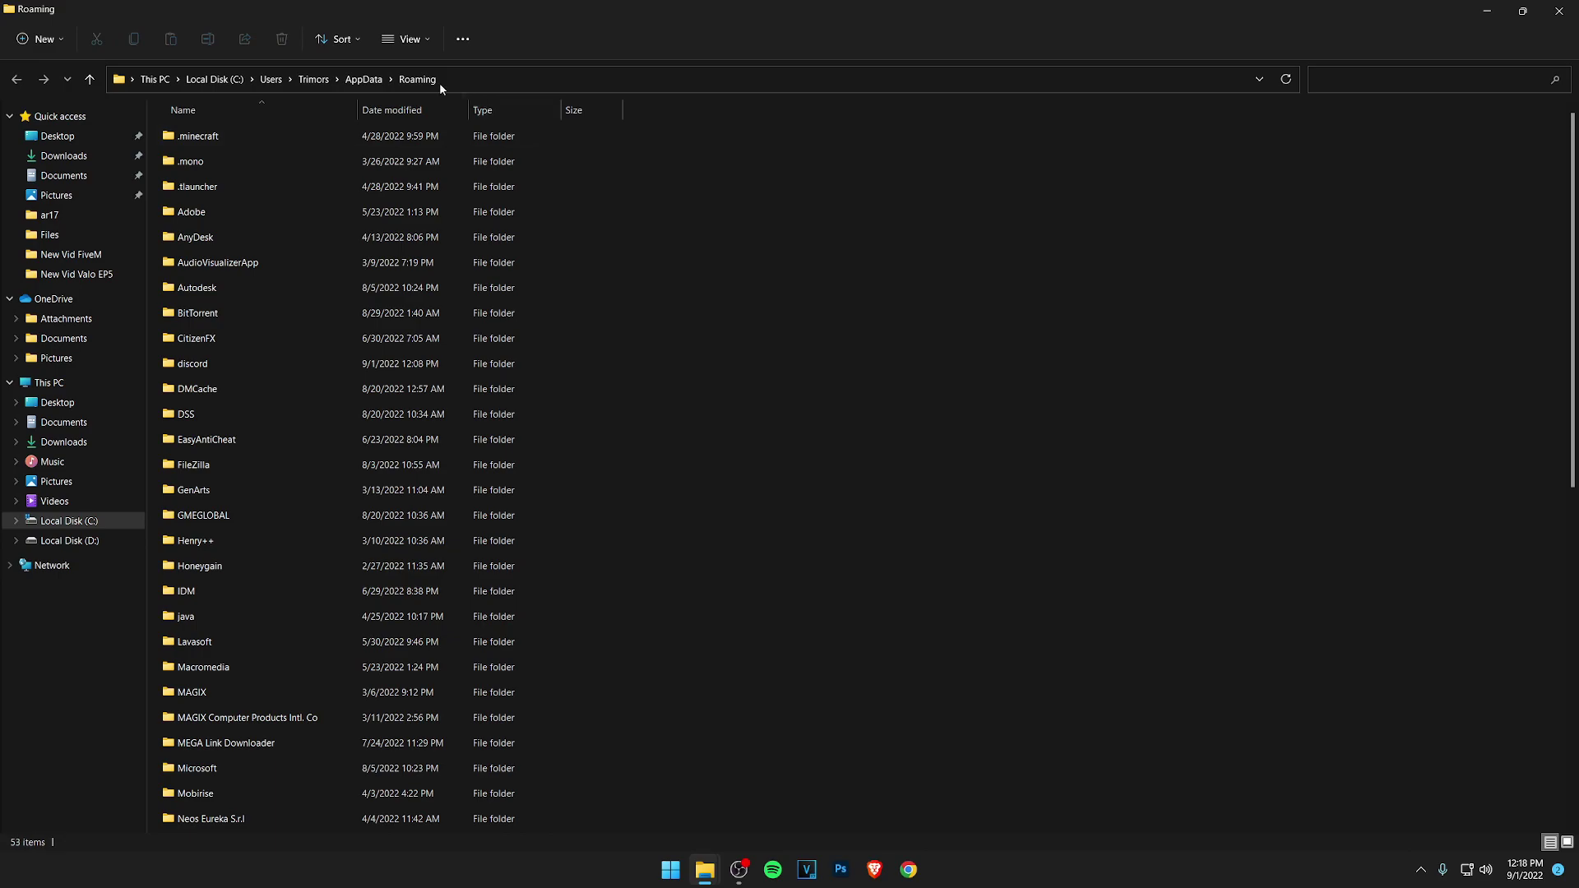
click(355, 79)
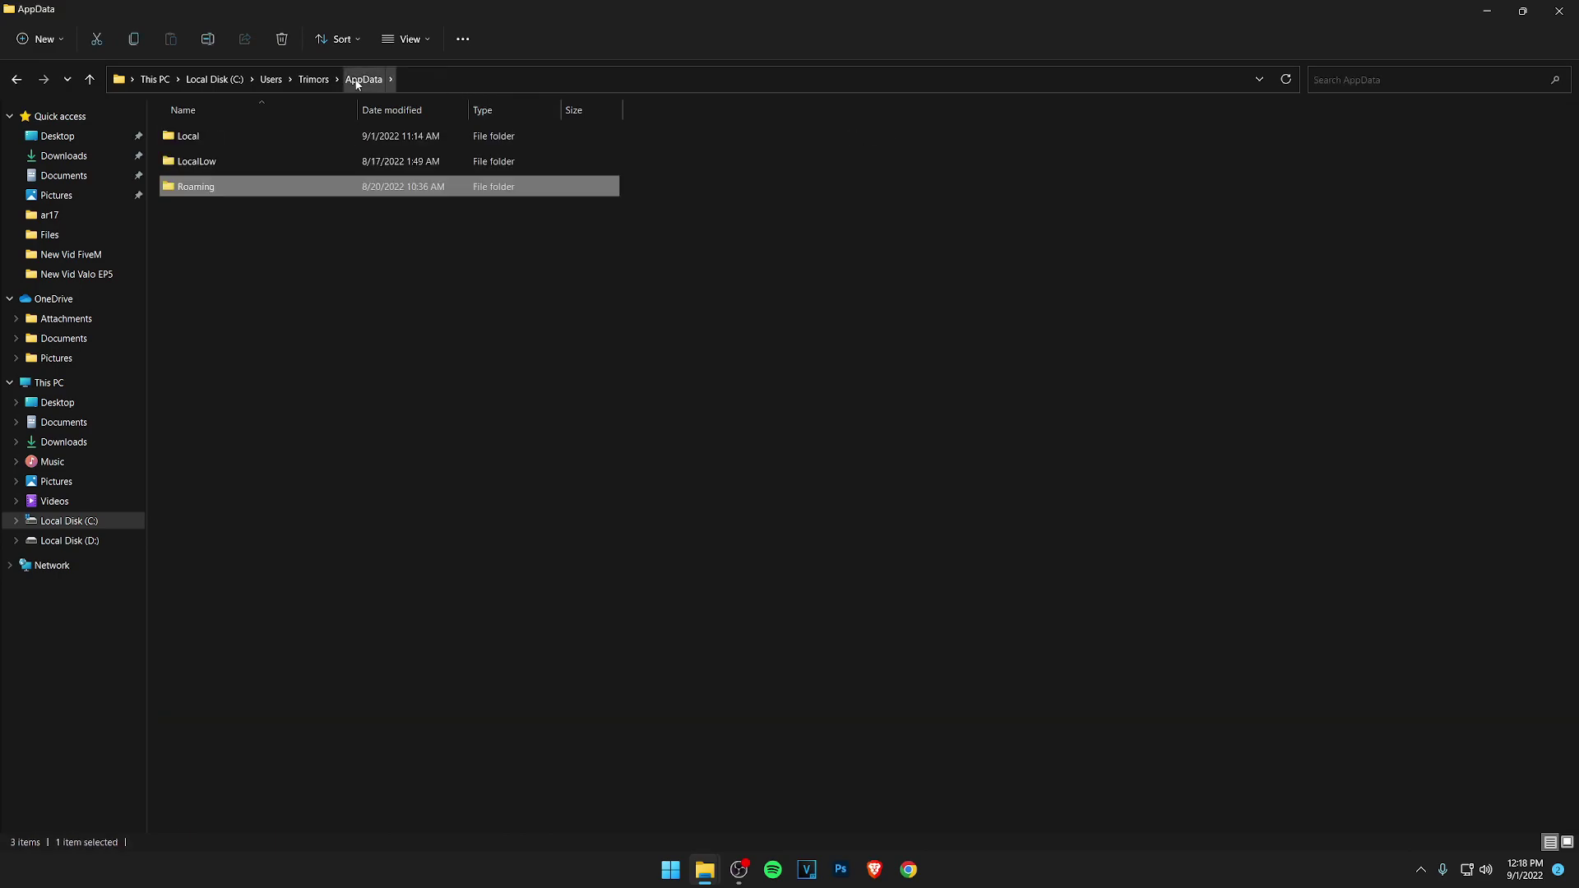
double_click(223, 134)
Step: Open the Config folder under VALORANT\Saved in the Local folder
click(322, 284)
key(v)
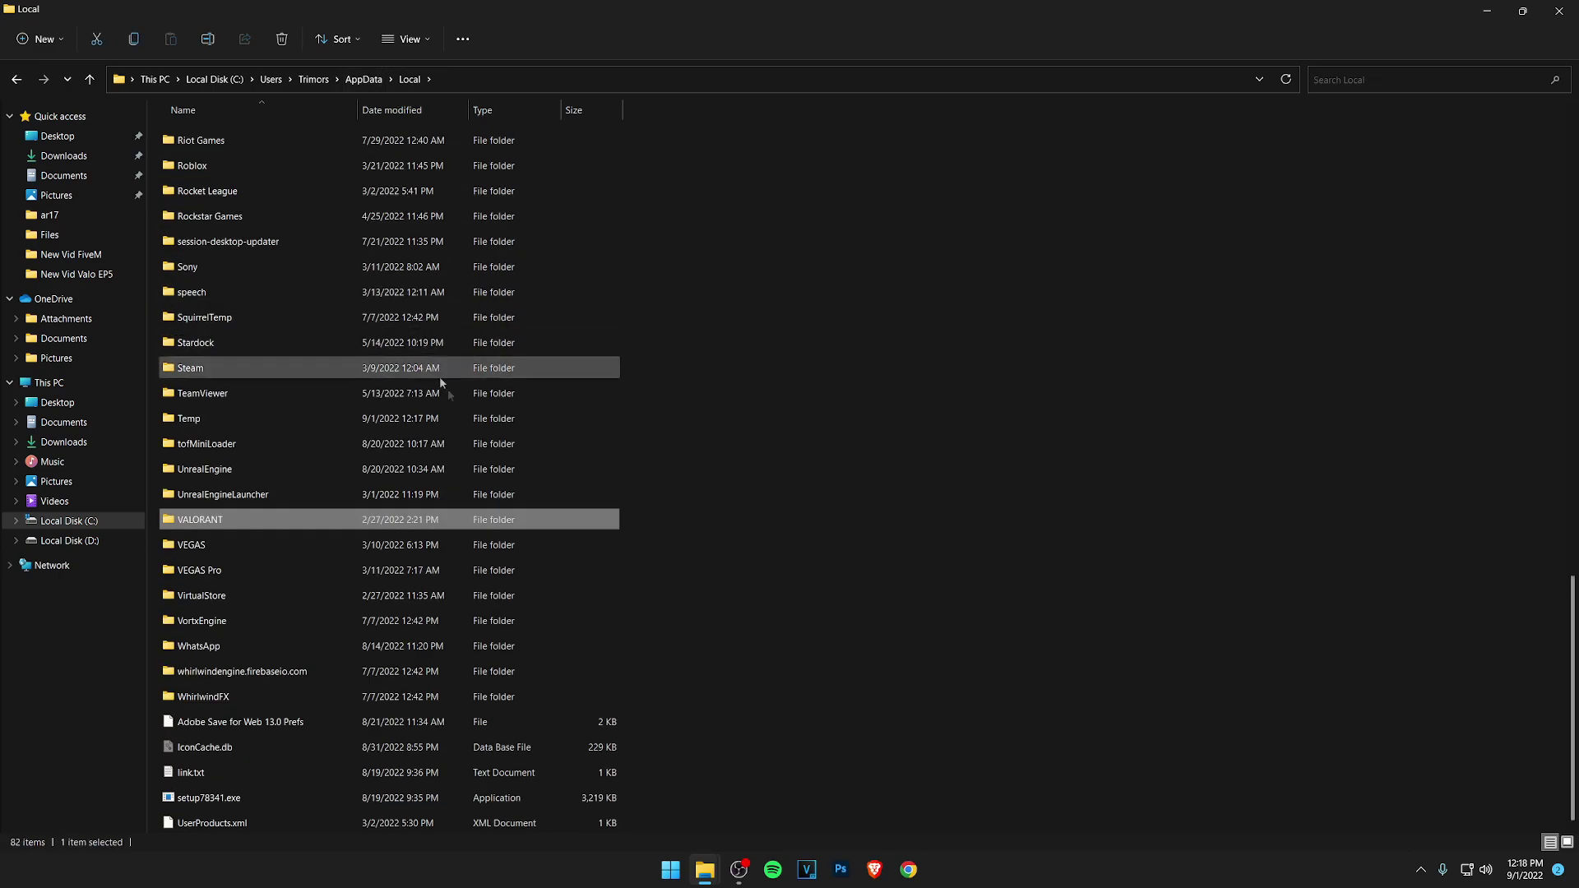
double_click(229, 523)
double_click(229, 136)
double_click(214, 135)
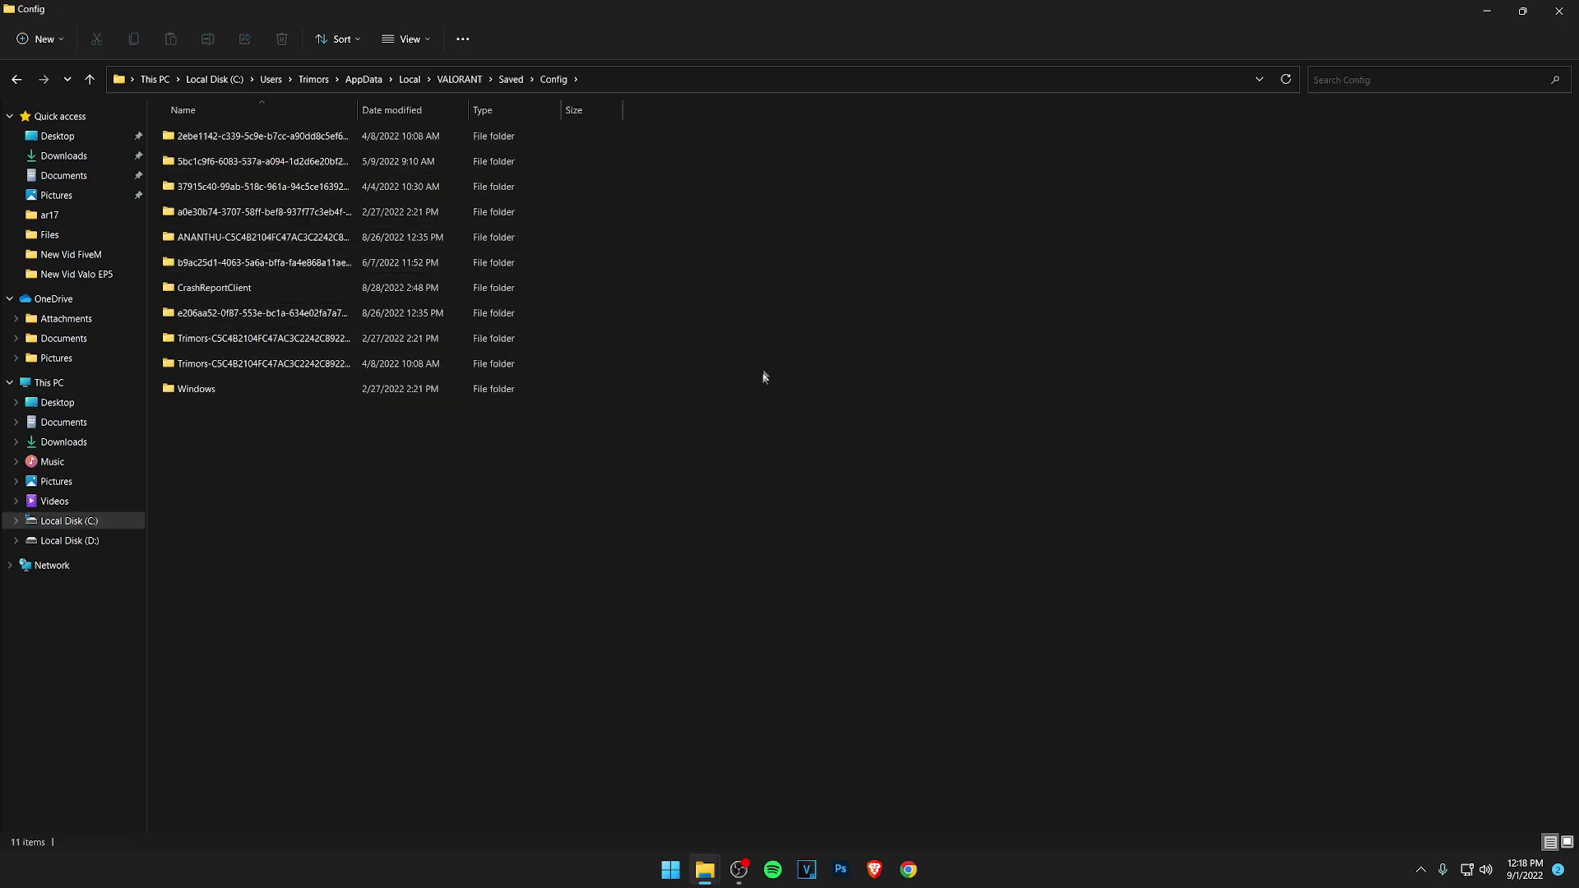
Step: Open the Windows folder inside the first account profile folder in Config
drag(349, 484, 296, 138)
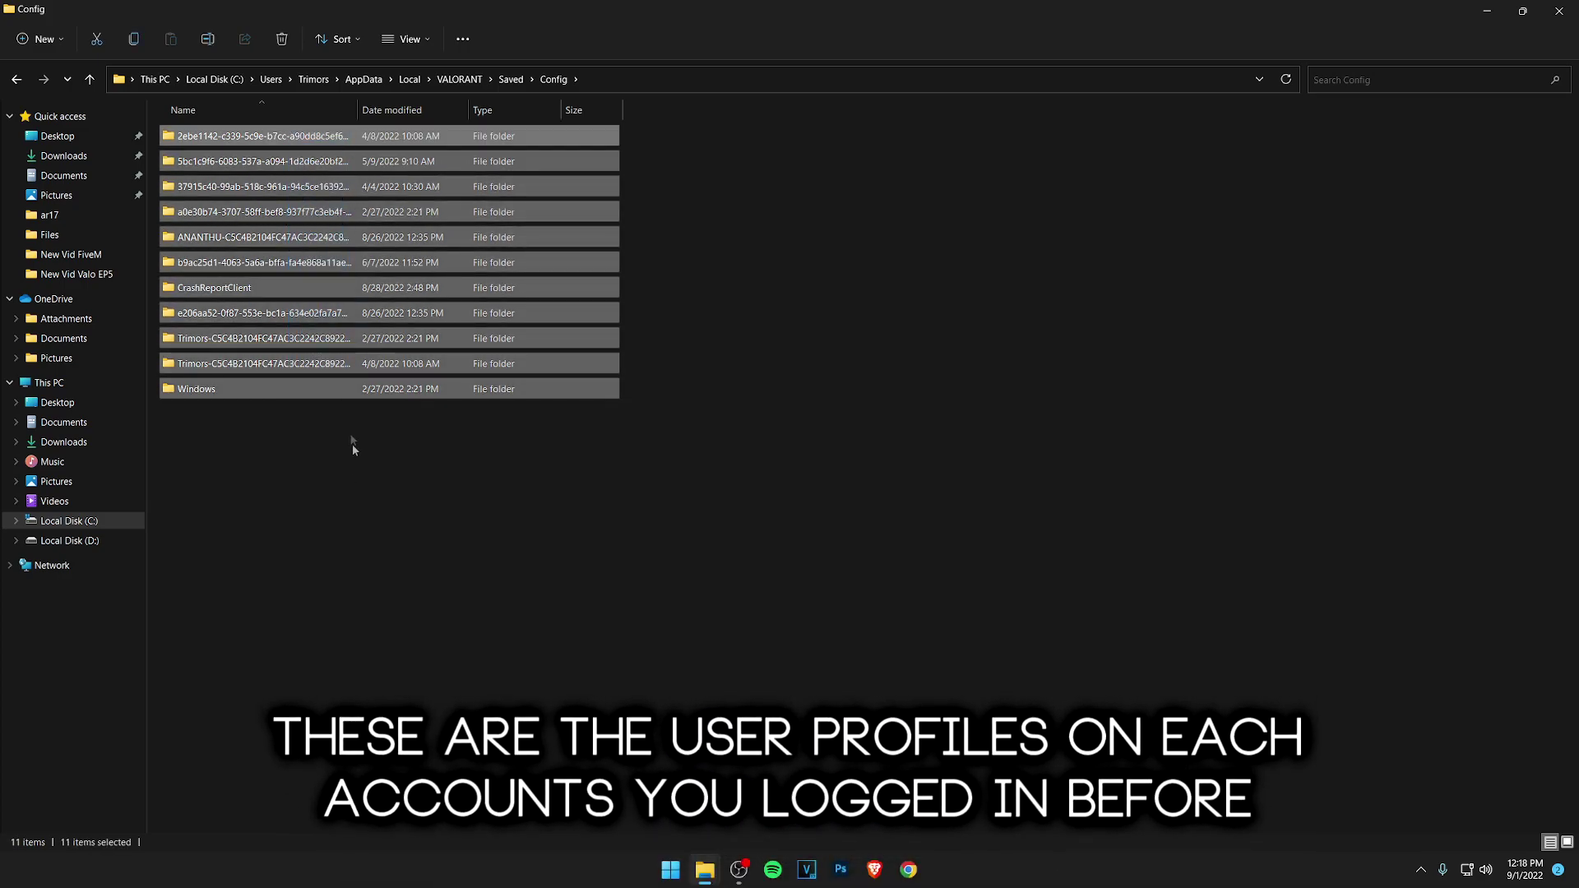
click(362, 499)
click(354, 138)
click(370, 162)
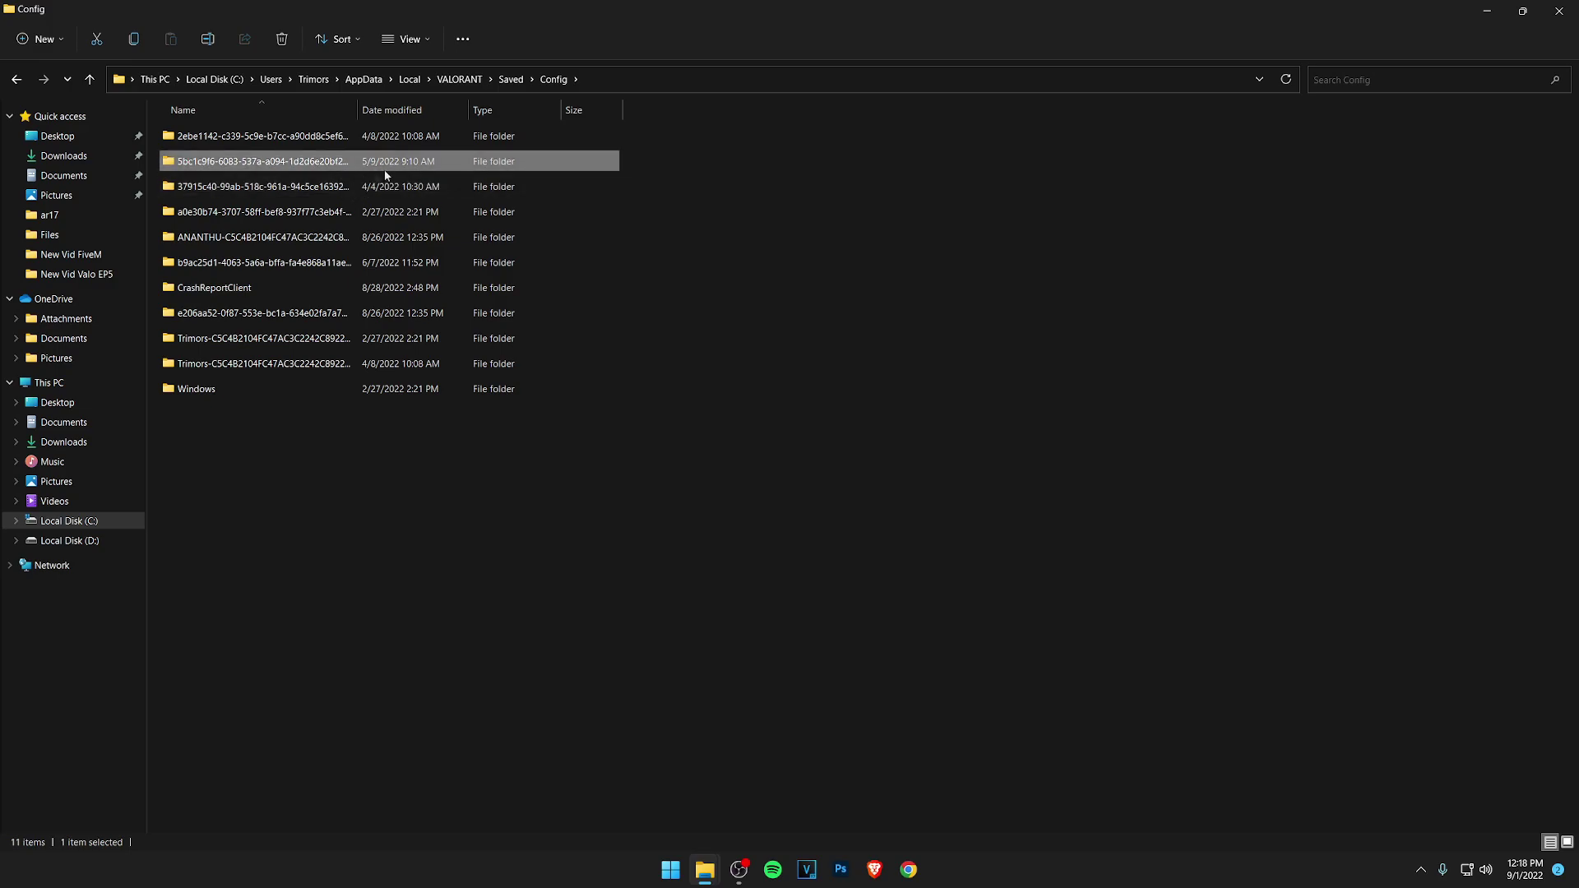
double_click(284, 137)
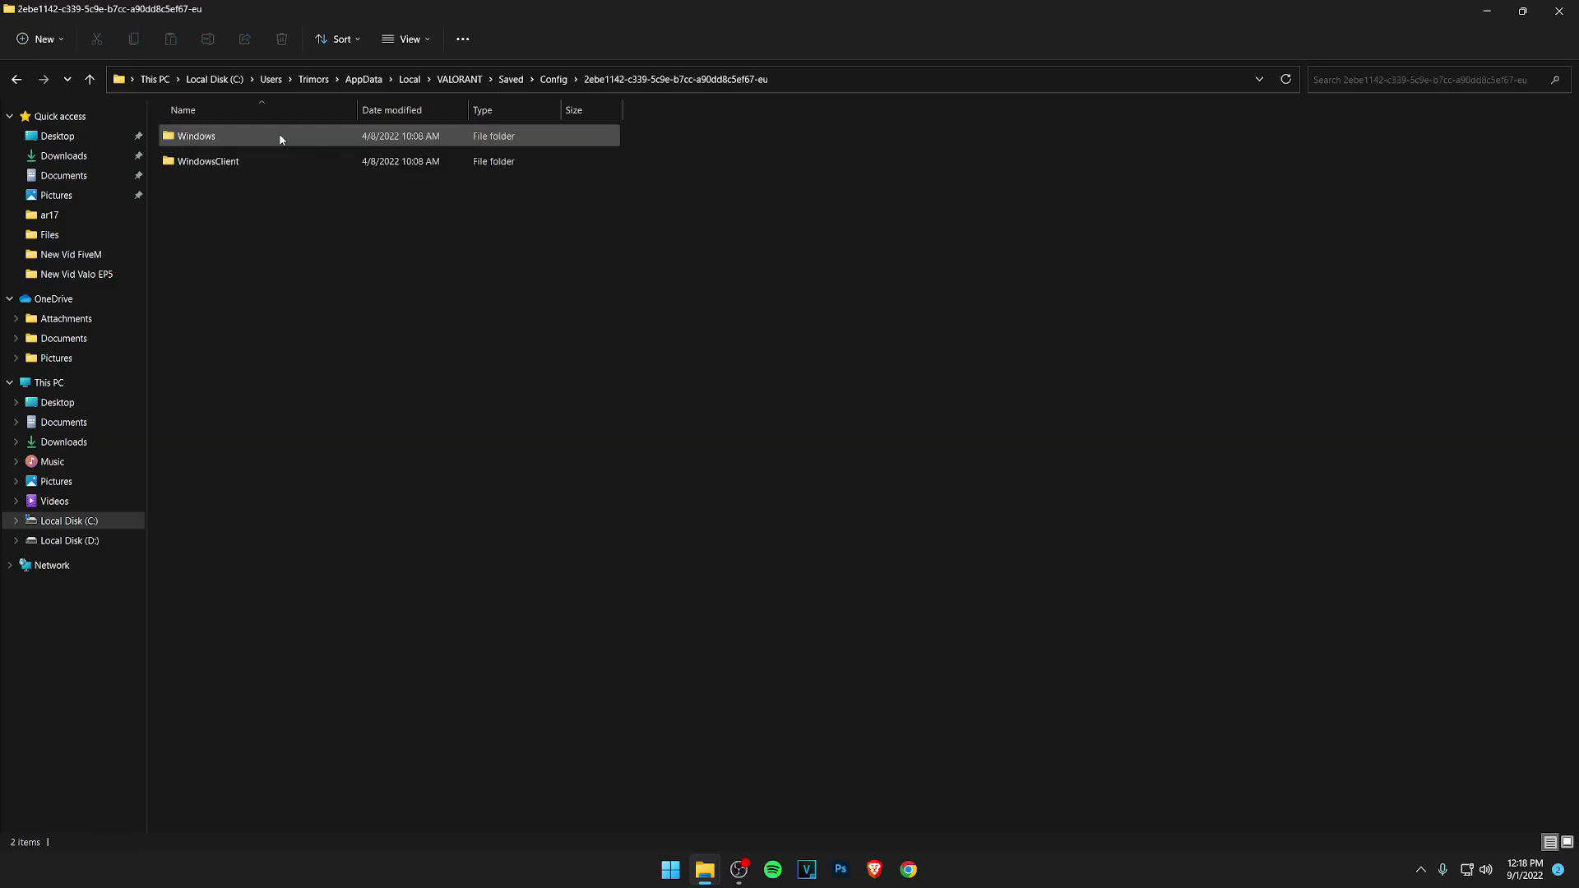
double_click(211, 161)
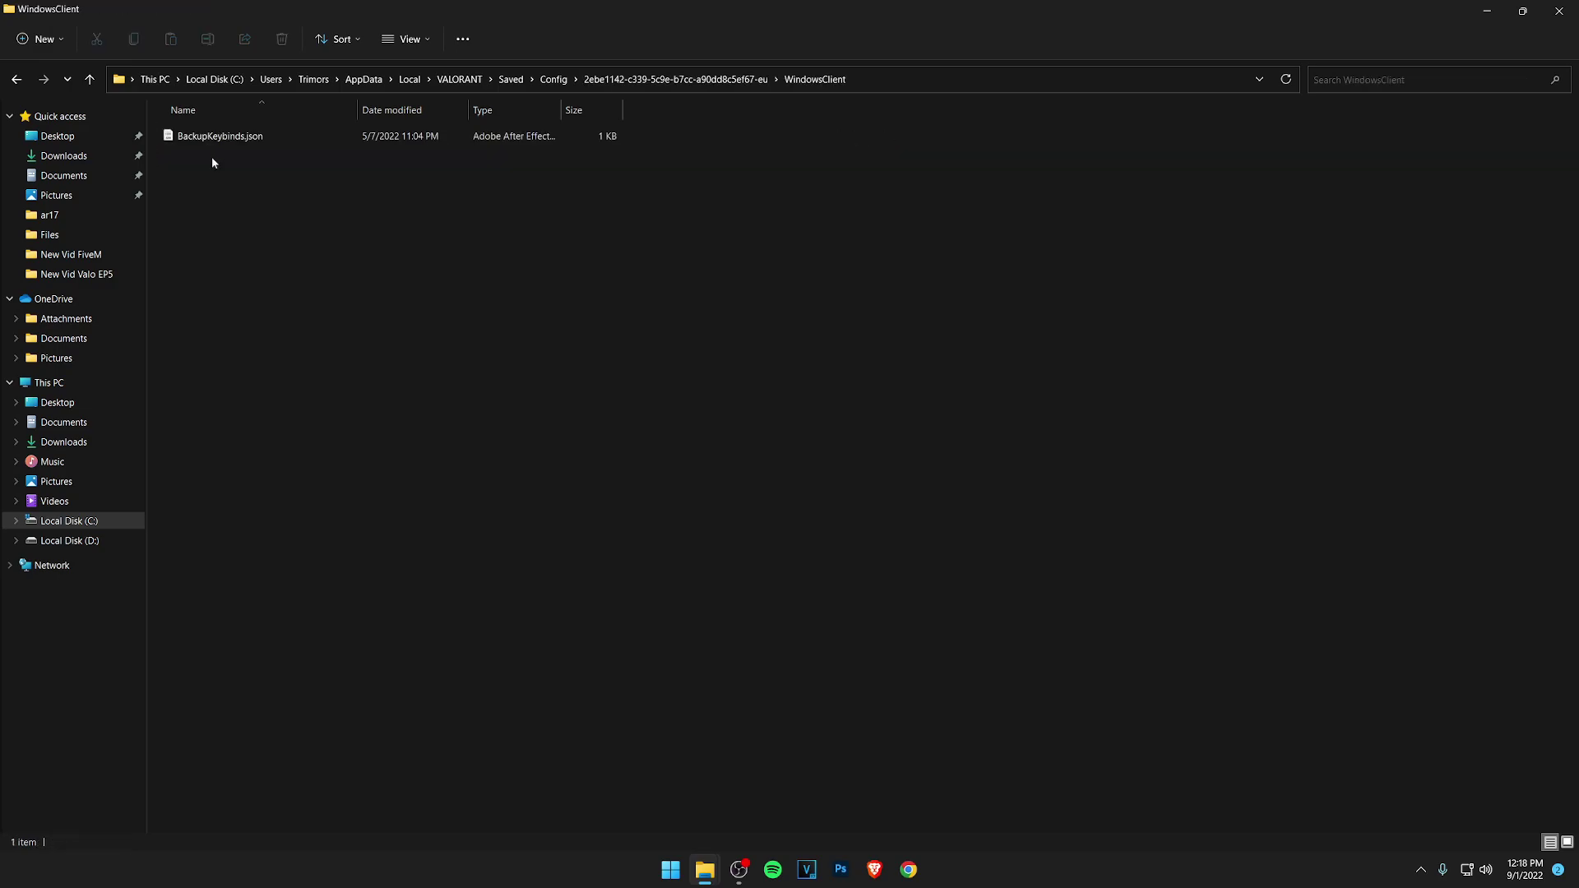
click(17, 79)
double_click(211, 137)
Step: Open the profile's GameUserSettings.ini in Notepad
click(210, 141)
right_click(241, 140)
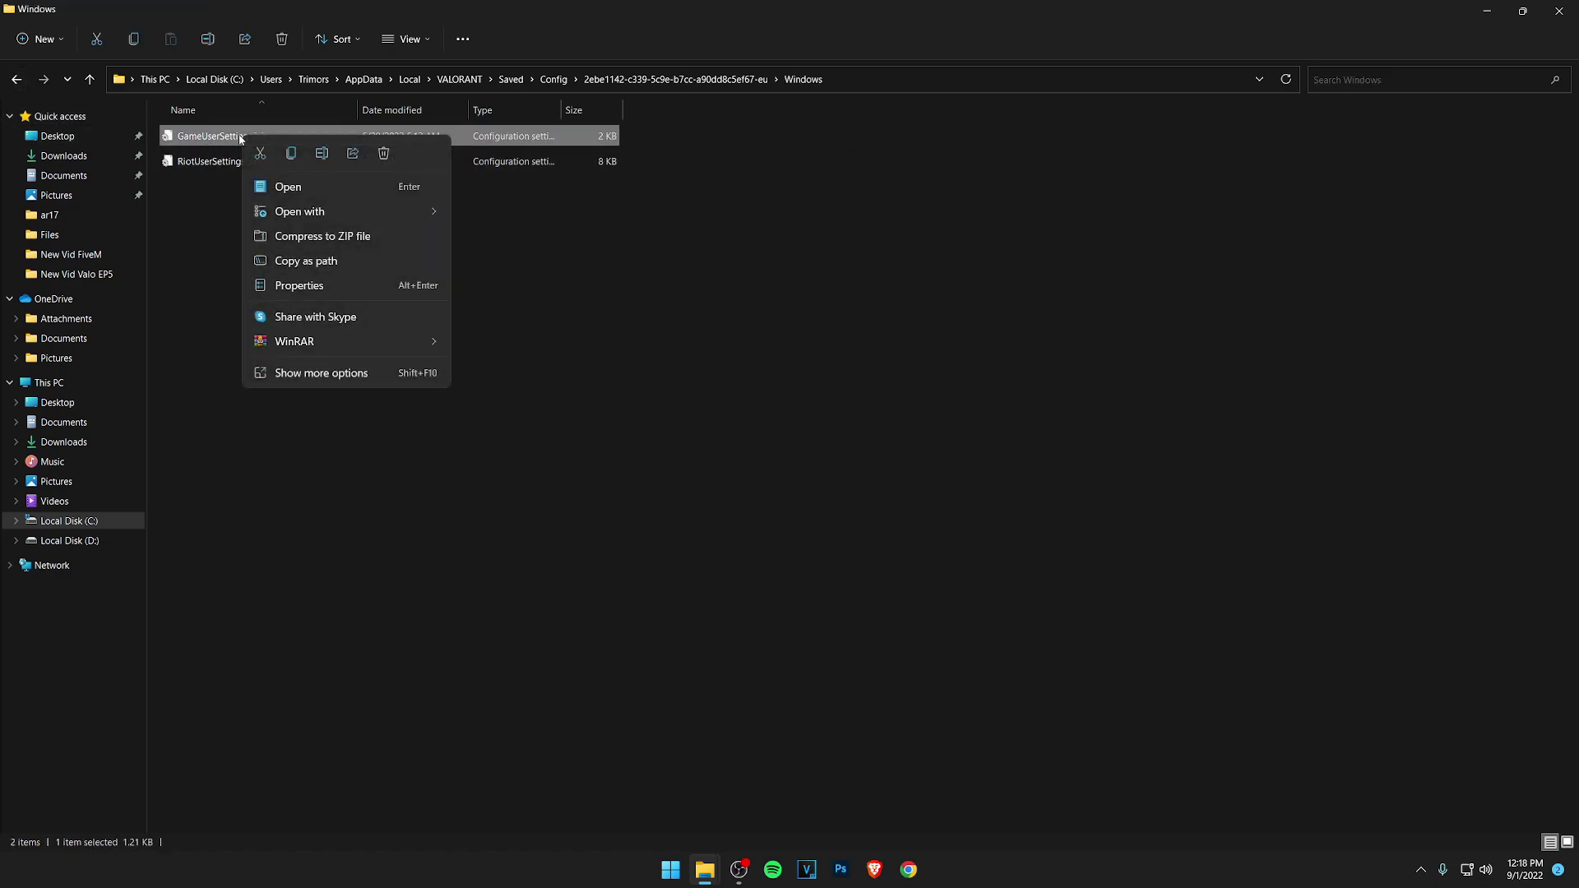
mouse_move(413, 215)
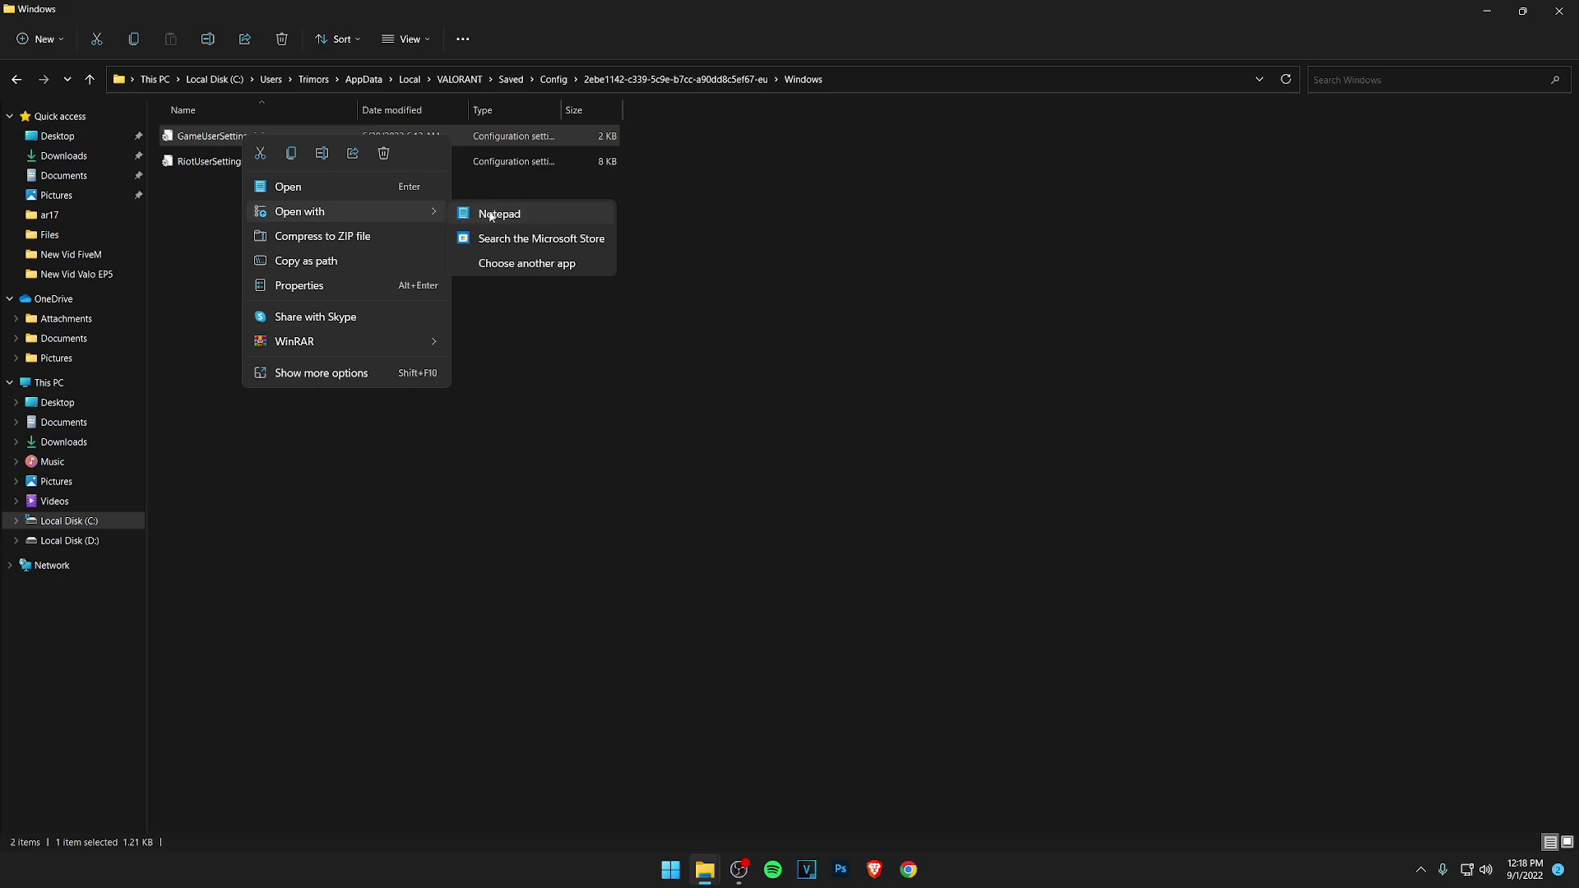
click(491, 216)
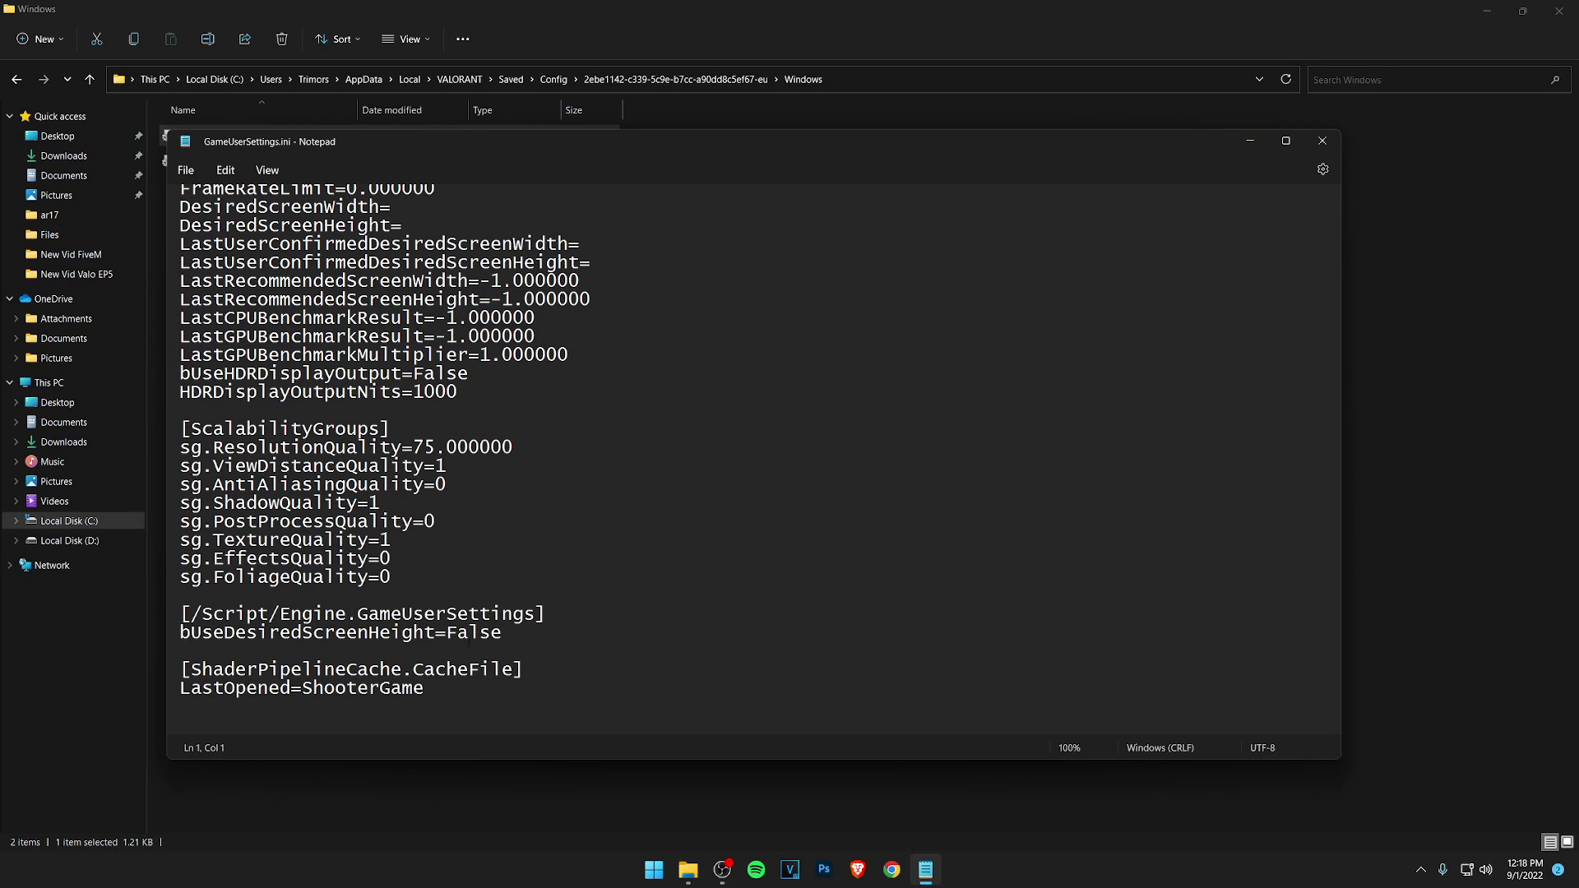
Step: Replace all the text in the profile's GameUserSettings.ini with the copied Low End PC configuration
drag(447, 687, 189, 185)
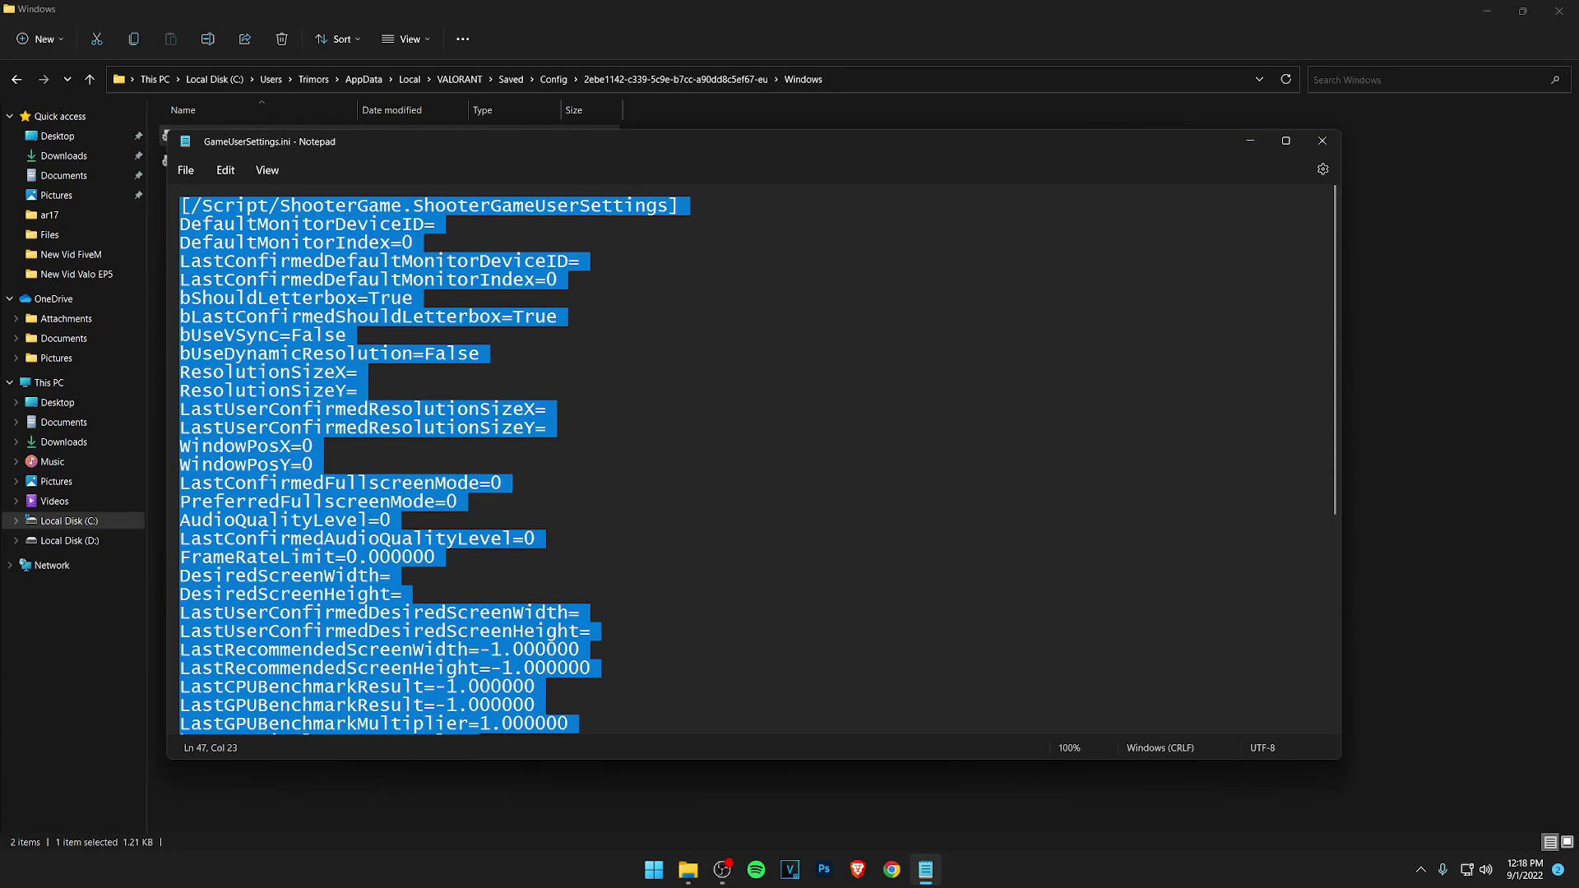
text(-)
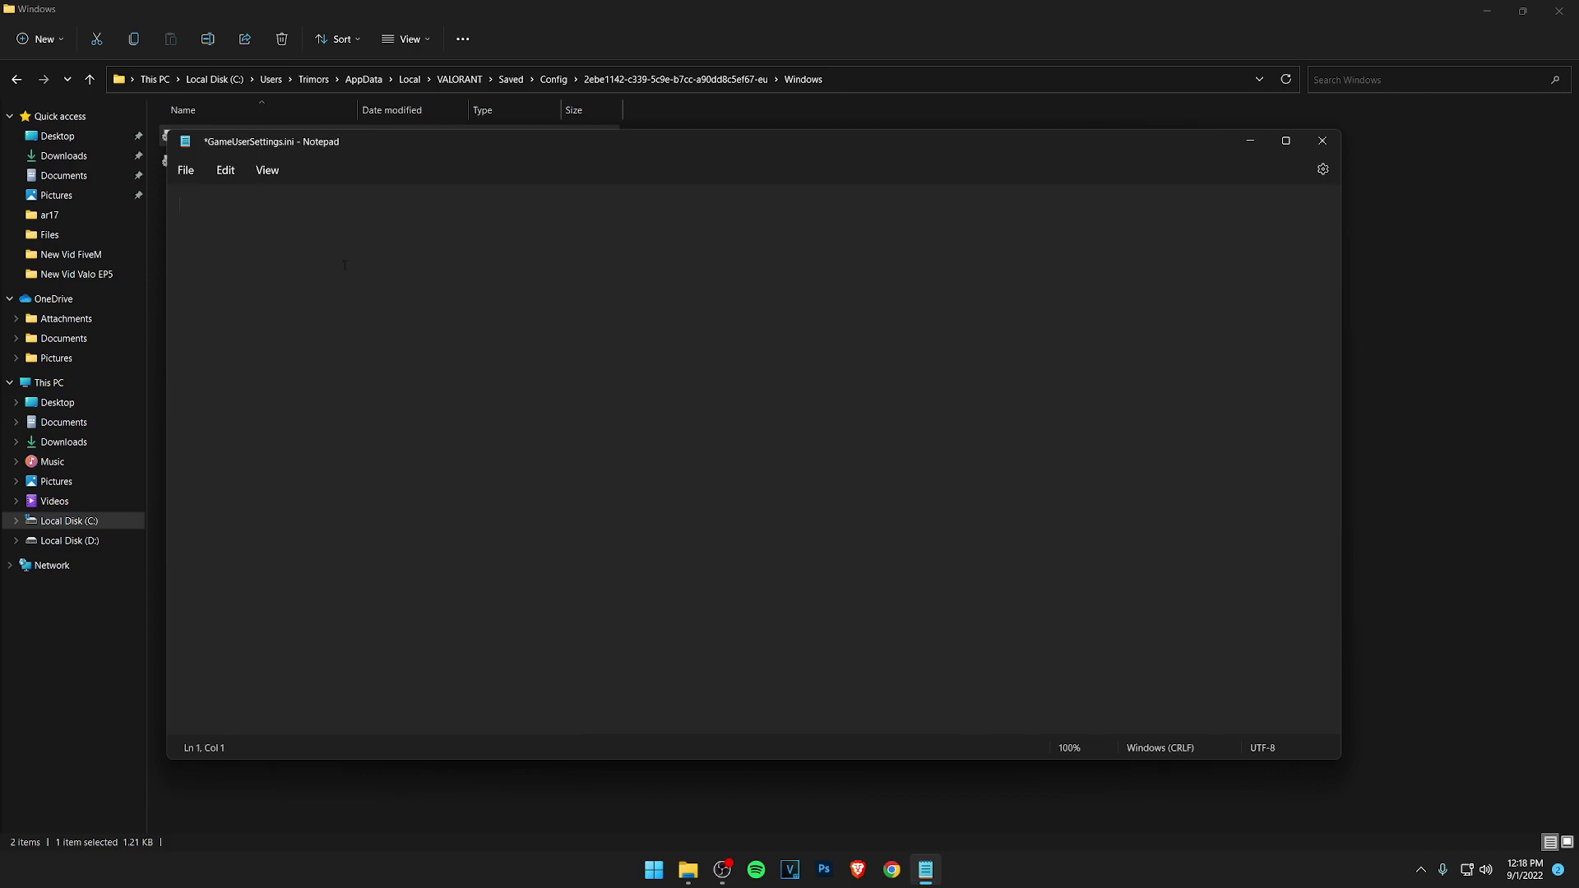
right_click(327, 273)
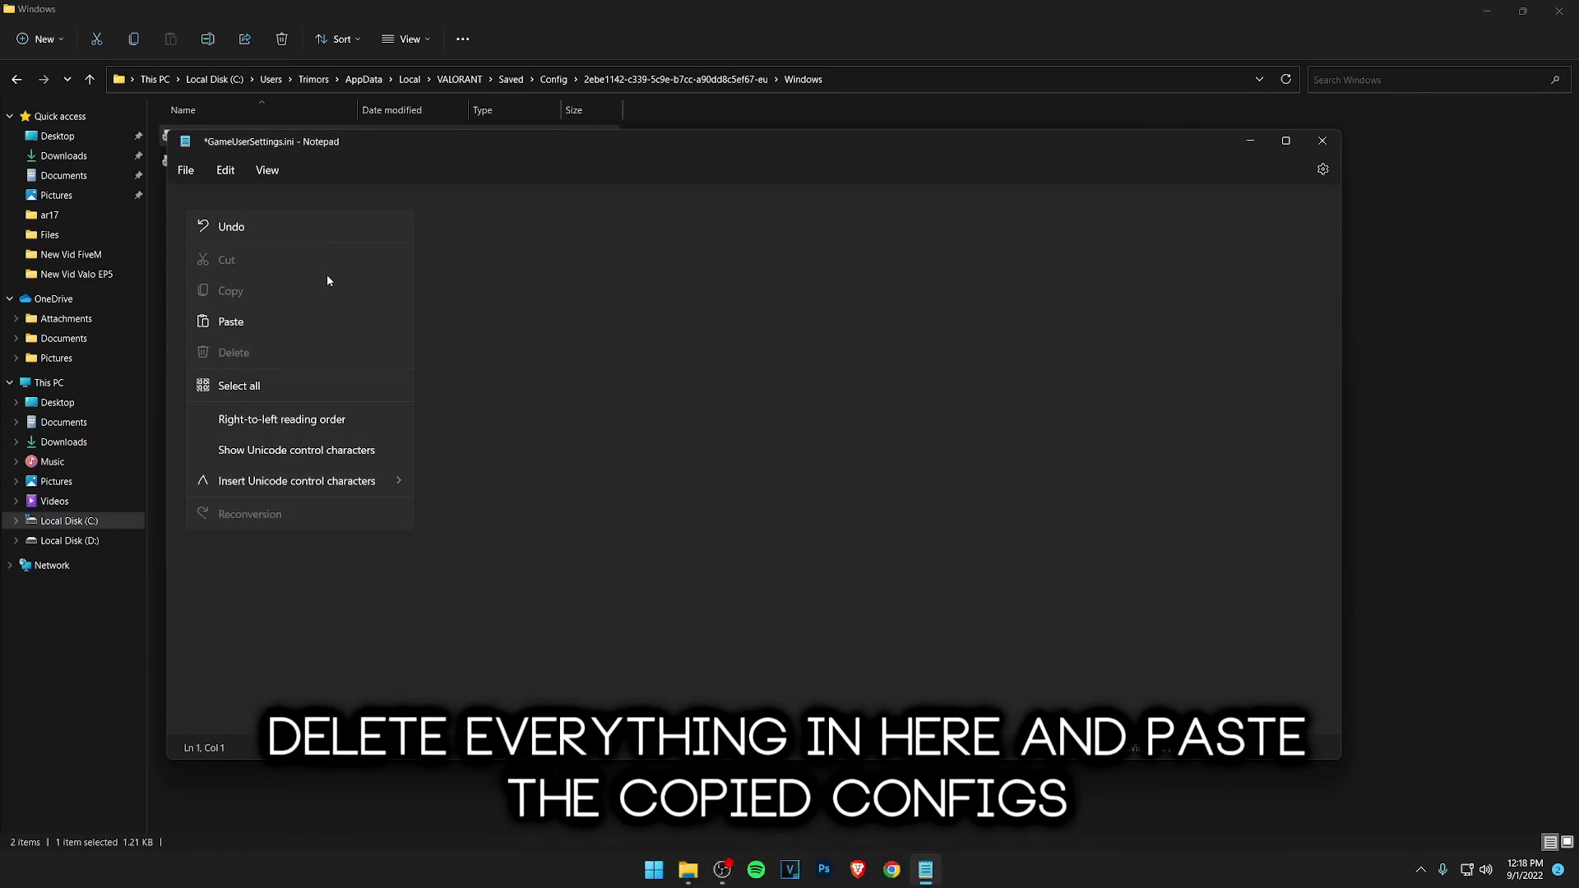
click(216, 327)
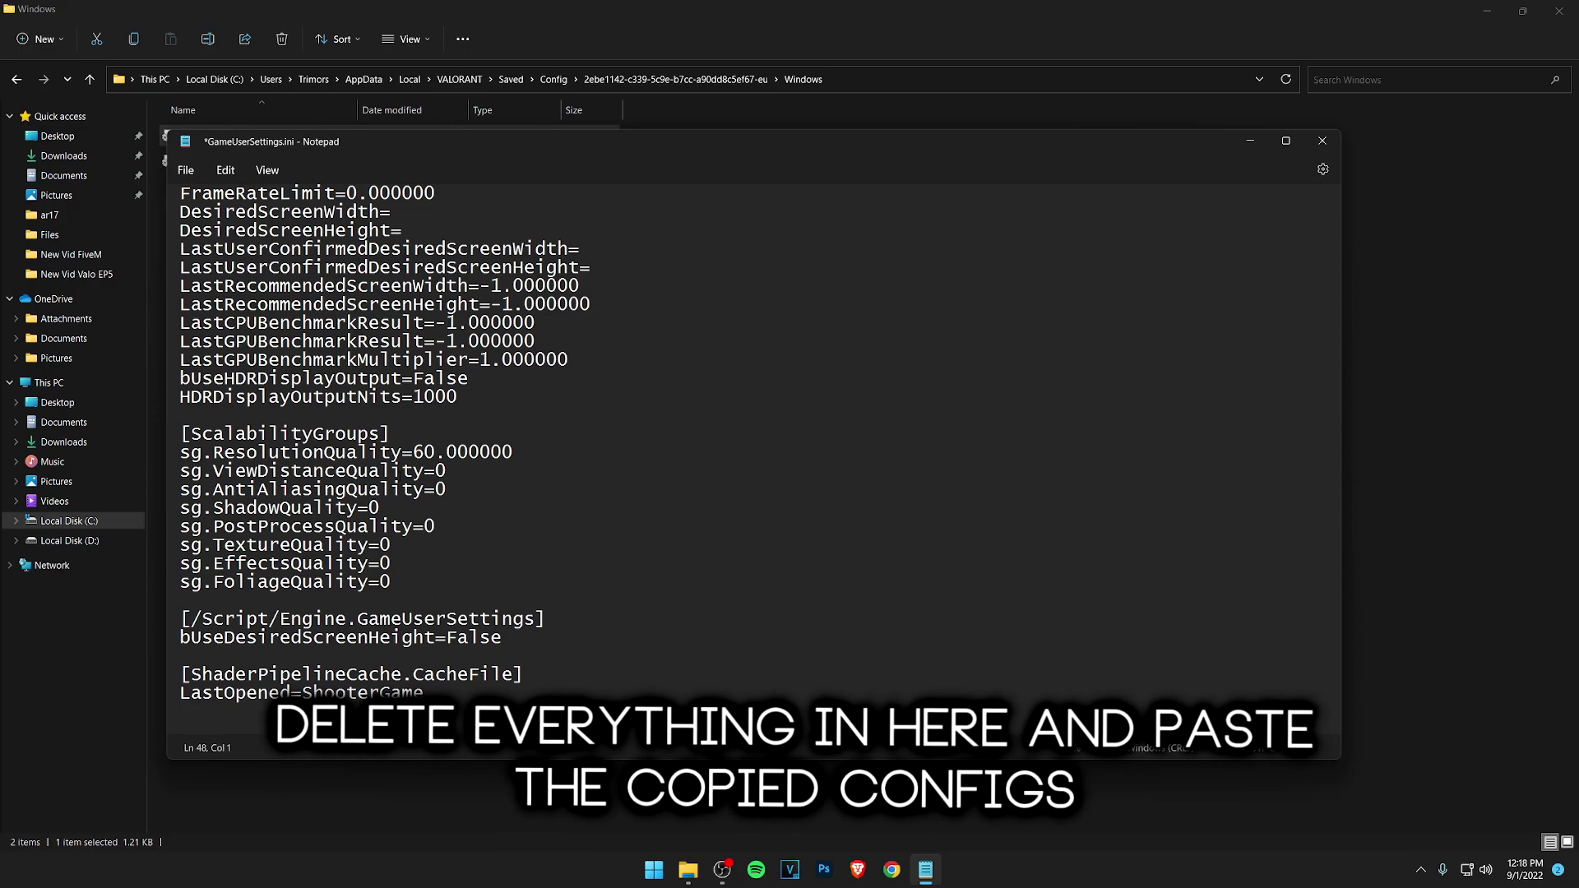
Step: Save the profile's edited GameUserSettings.ini, then close the file and its Windows folder window
scroll(740, 461, up, 7)
click(186, 174)
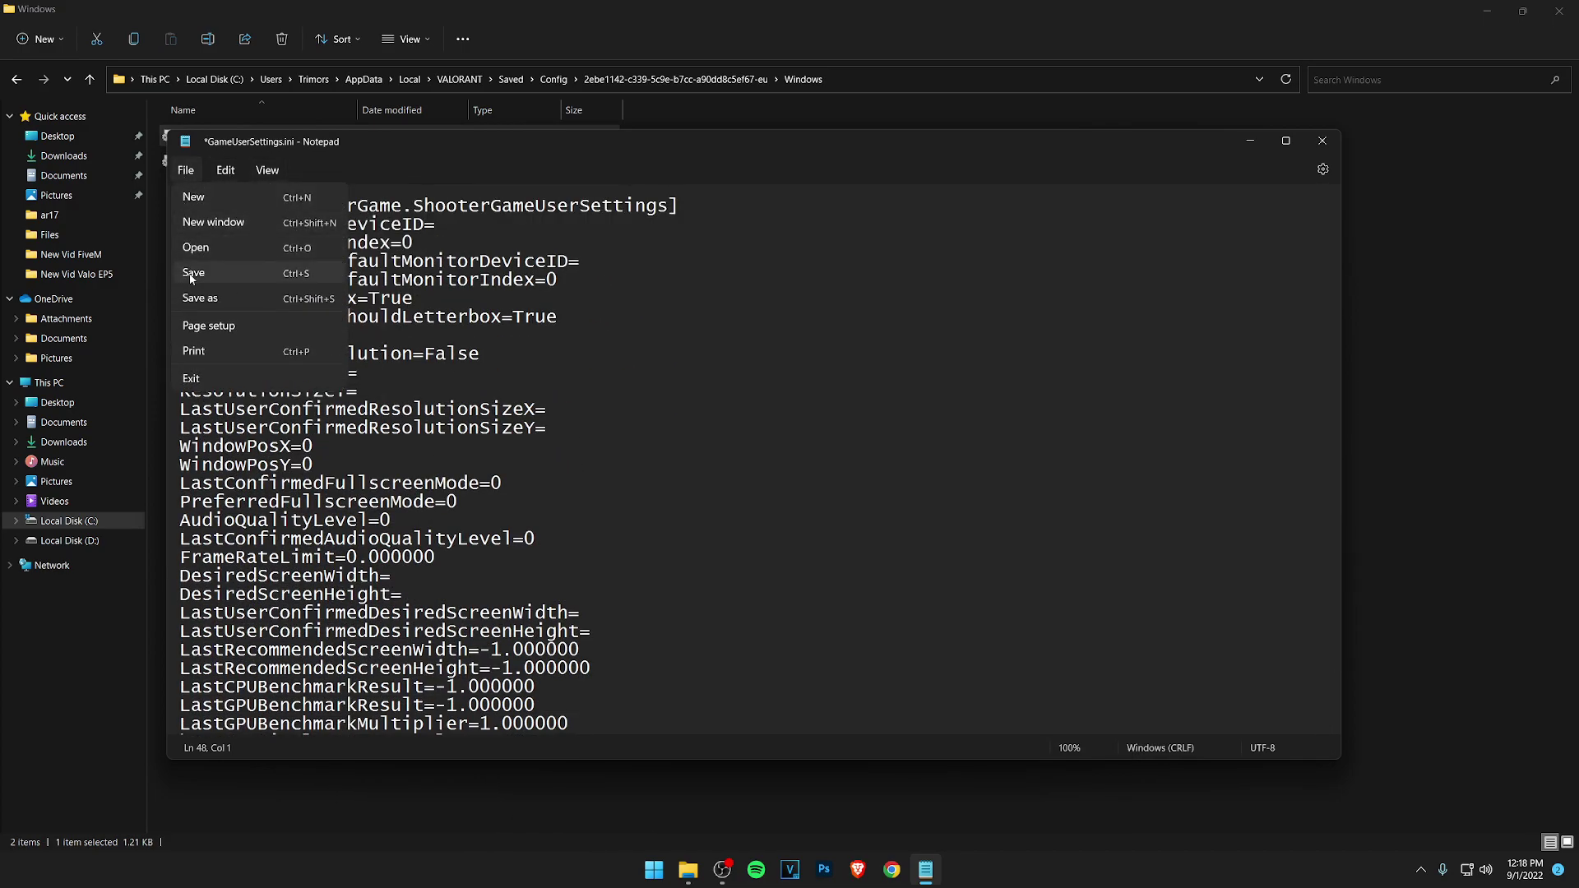
click(192, 276)
click(1323, 140)
click(694, 333)
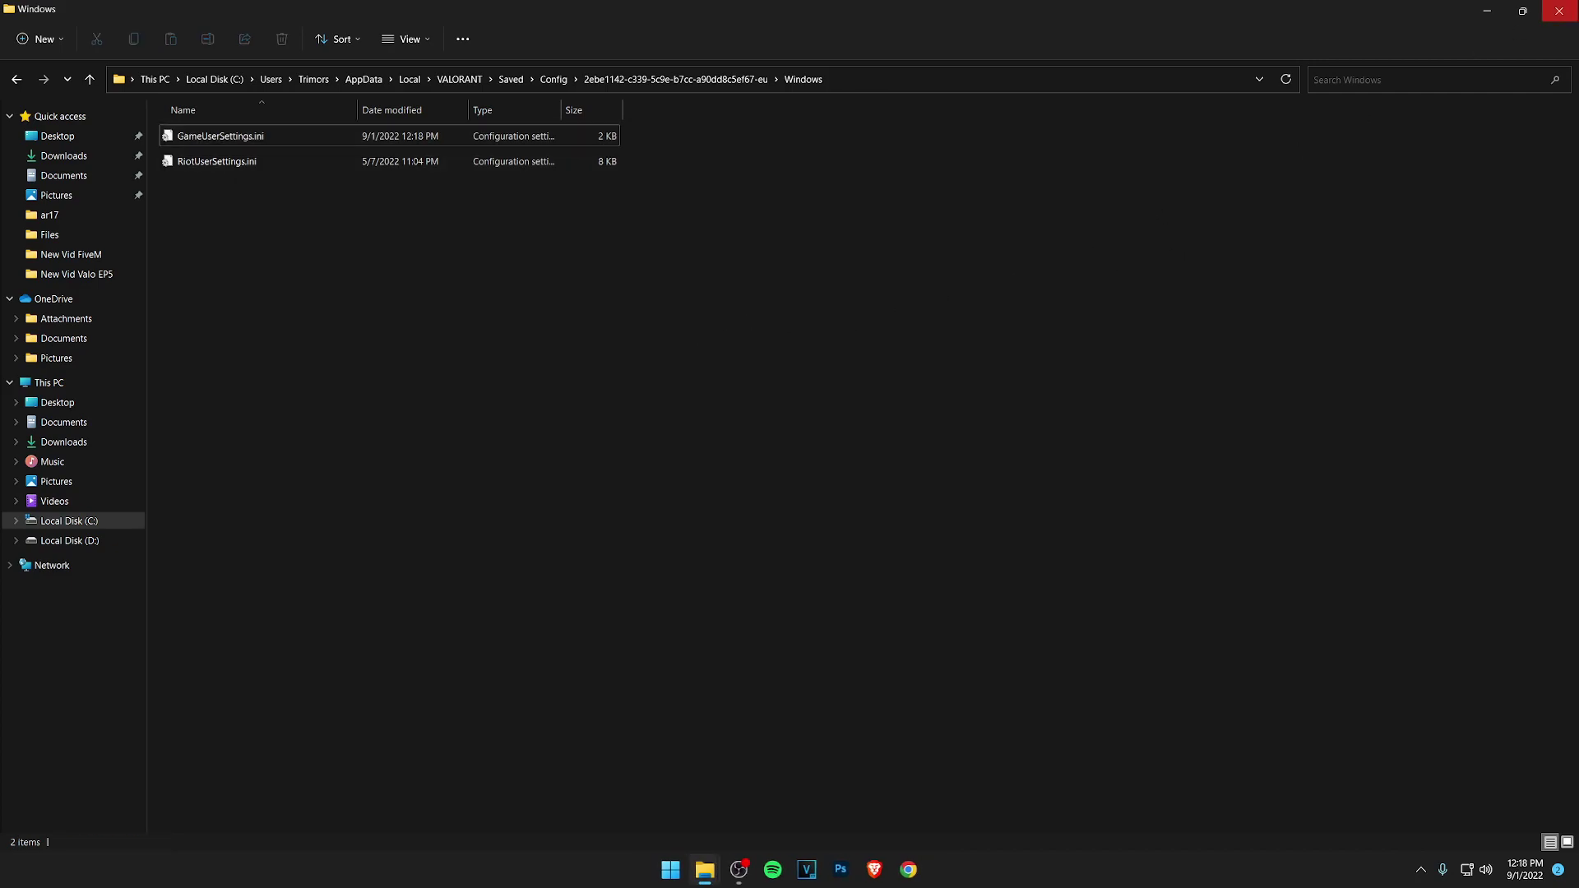
click(1559, 11)
click(1559, 11)
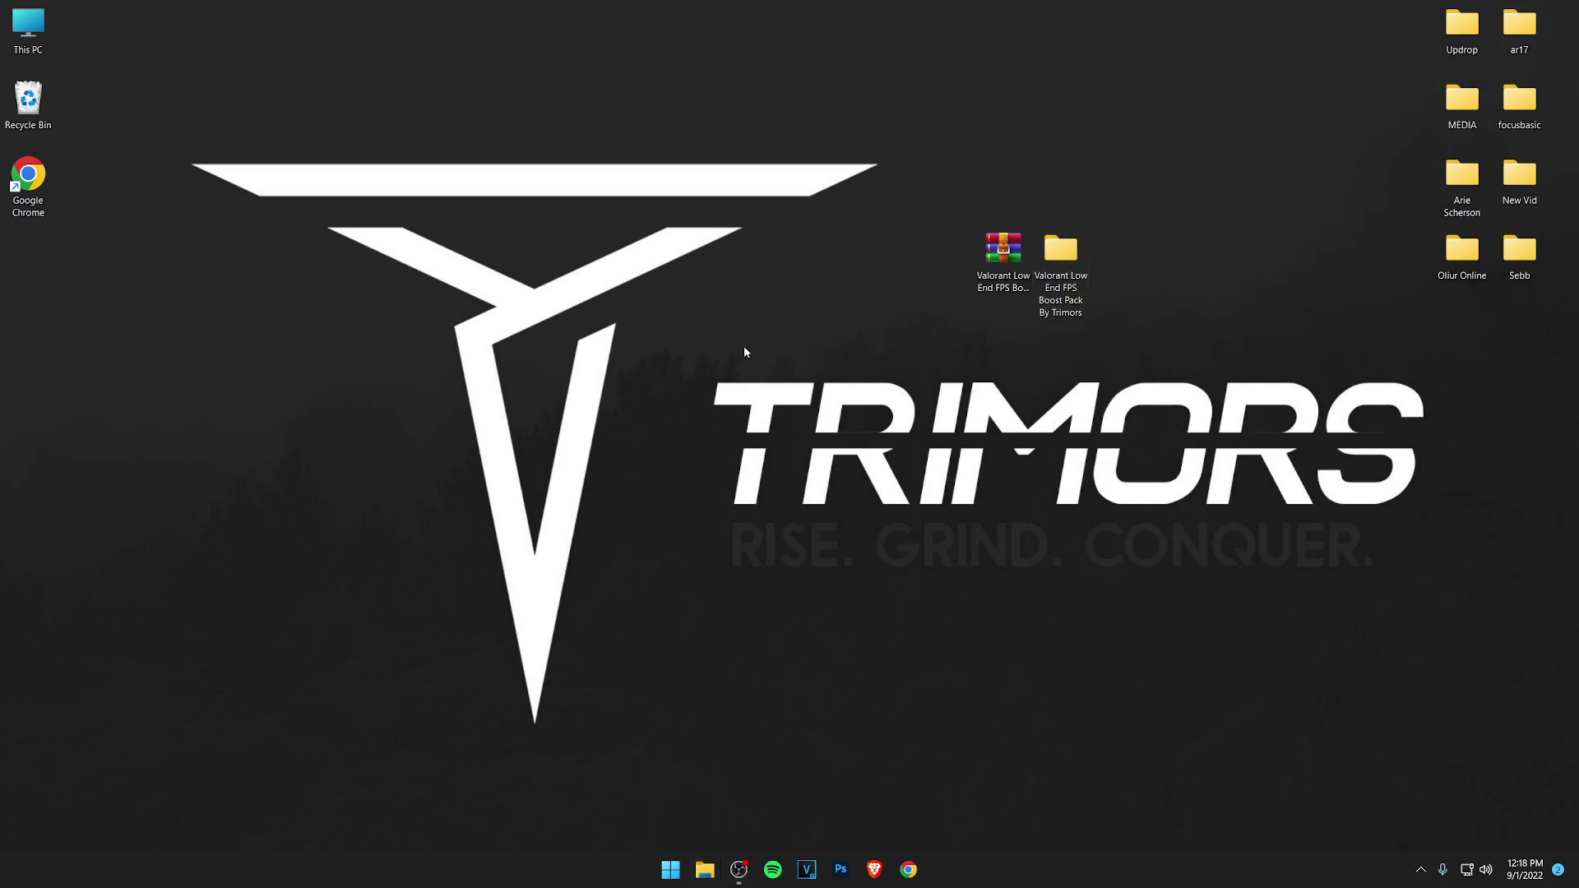
Step: Open the Valorant Priority folder under Game Optimizations in the desktop's Valorant Low End FPS Boost Pack folder
double_click(1061, 251)
double_click(231, 137)
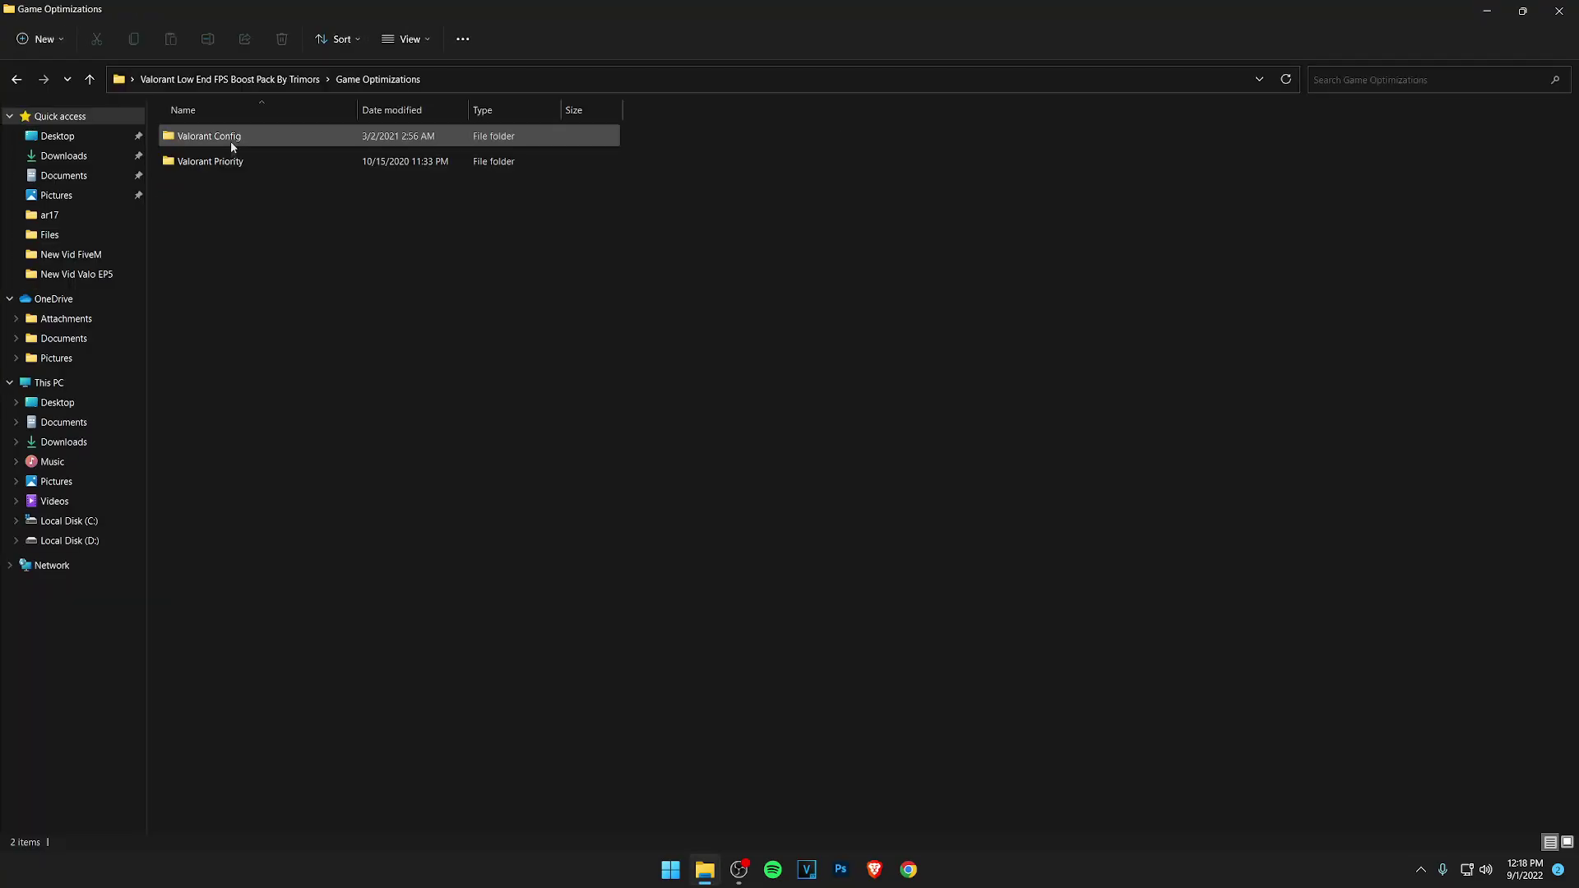
double_click(255, 161)
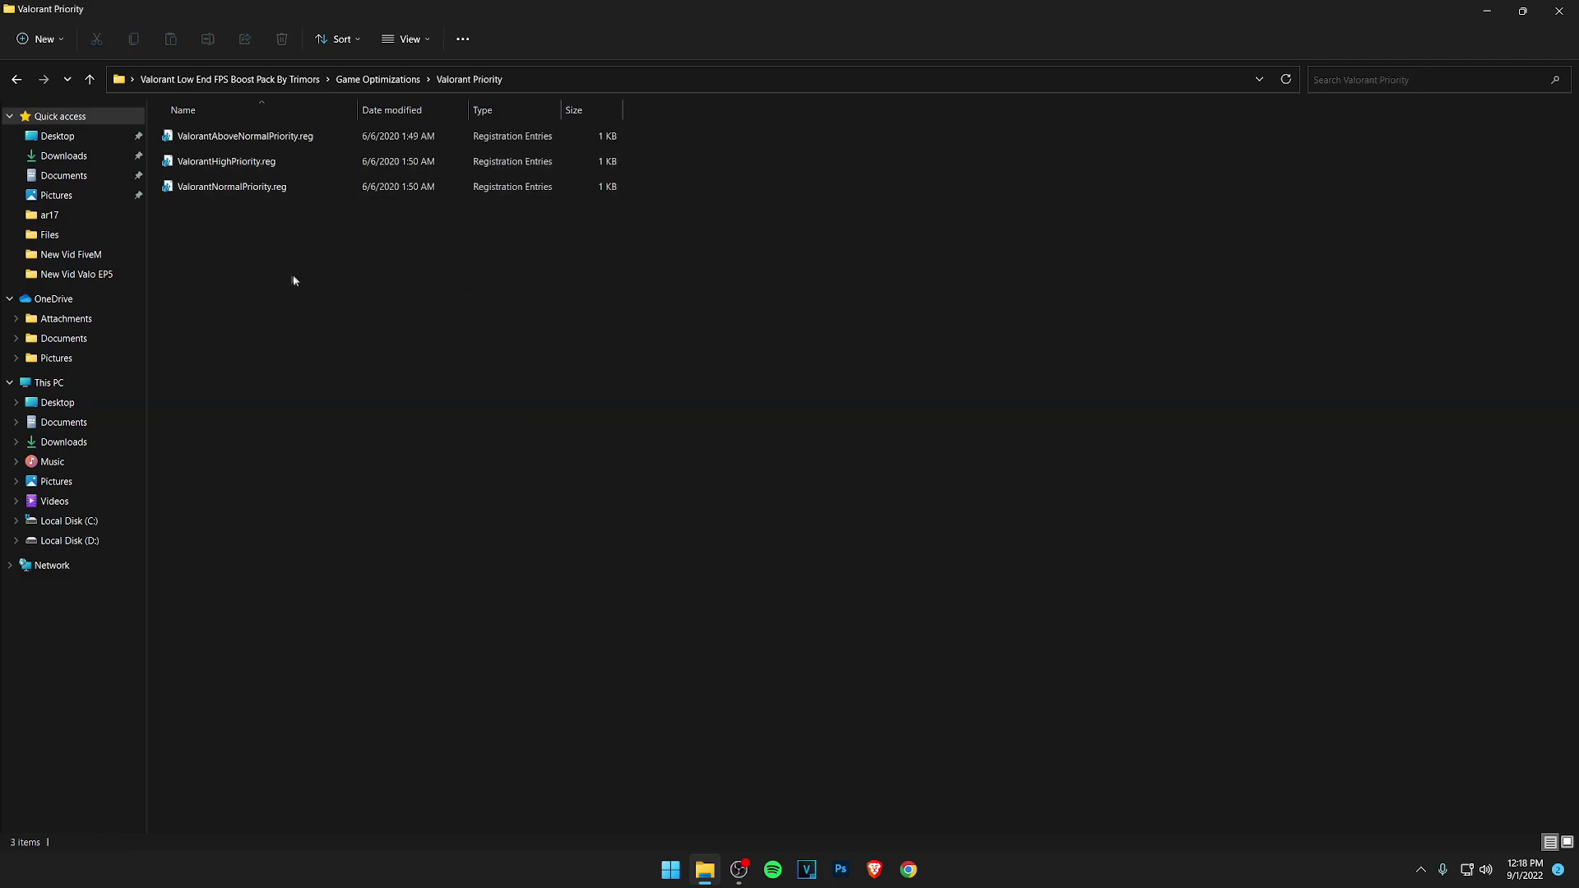
Step: Merge ValorantHighPriority.reg into the registry and dismiss the Registry Editor message
drag(254, 228, 250, 143)
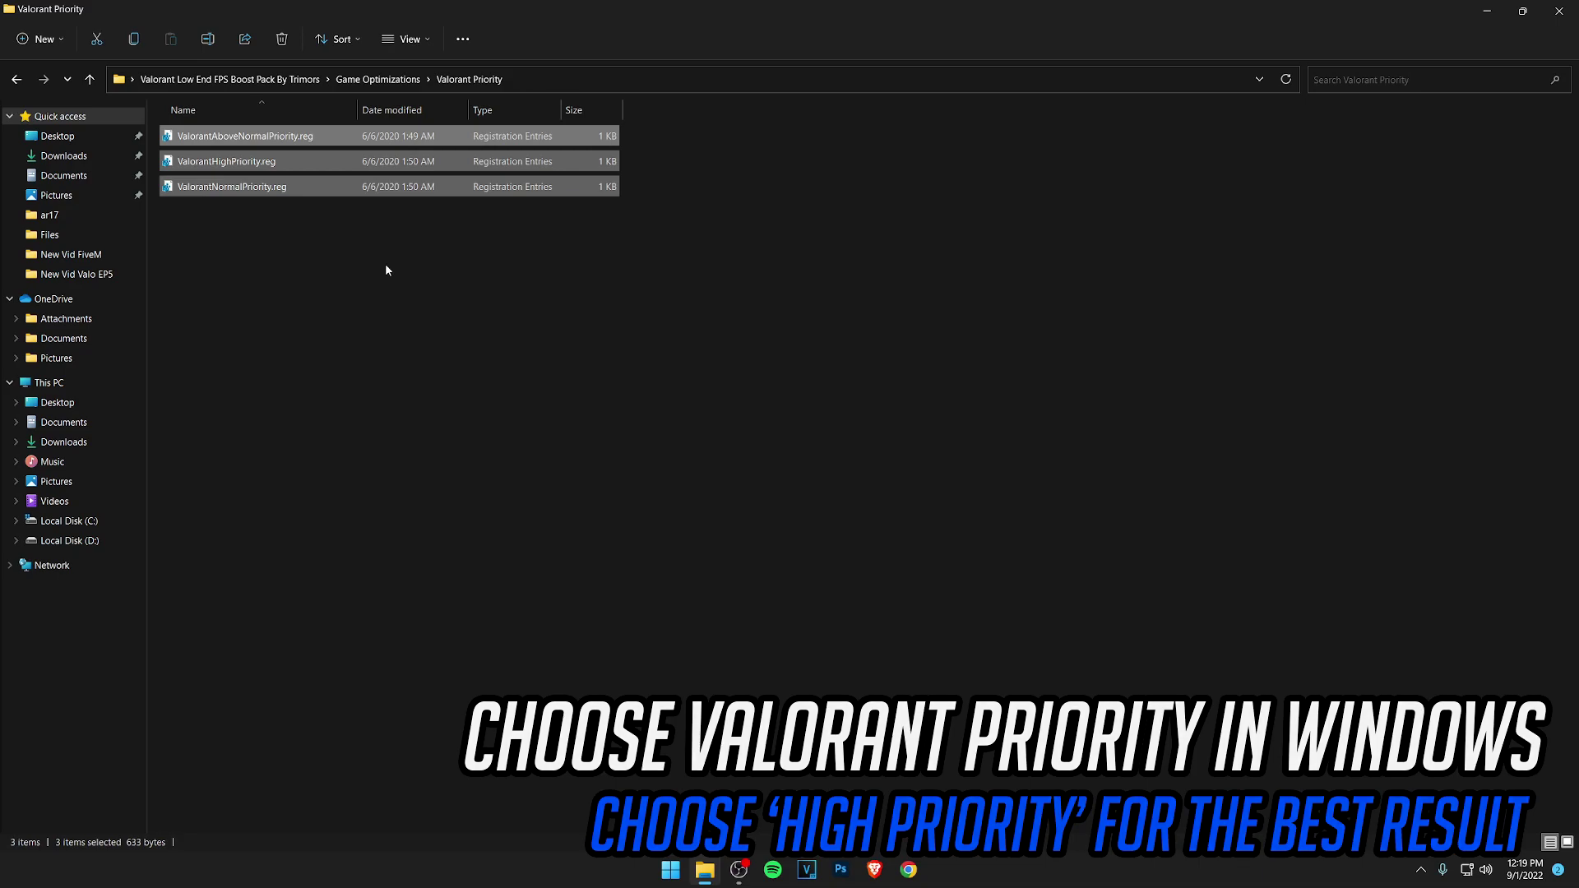
click(247, 161)
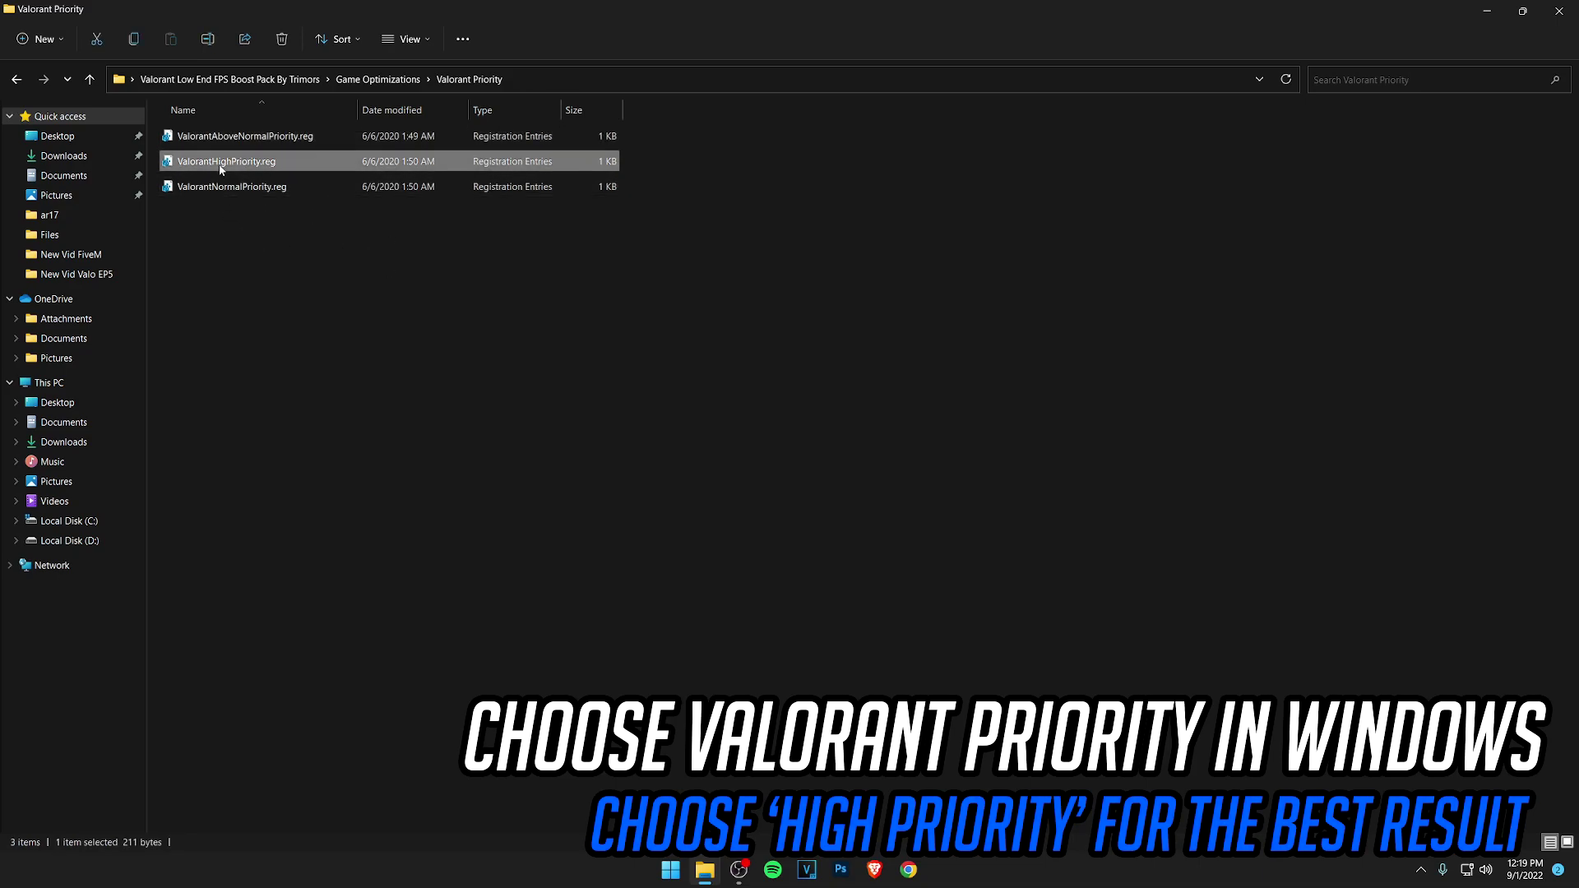
right_click(283, 165)
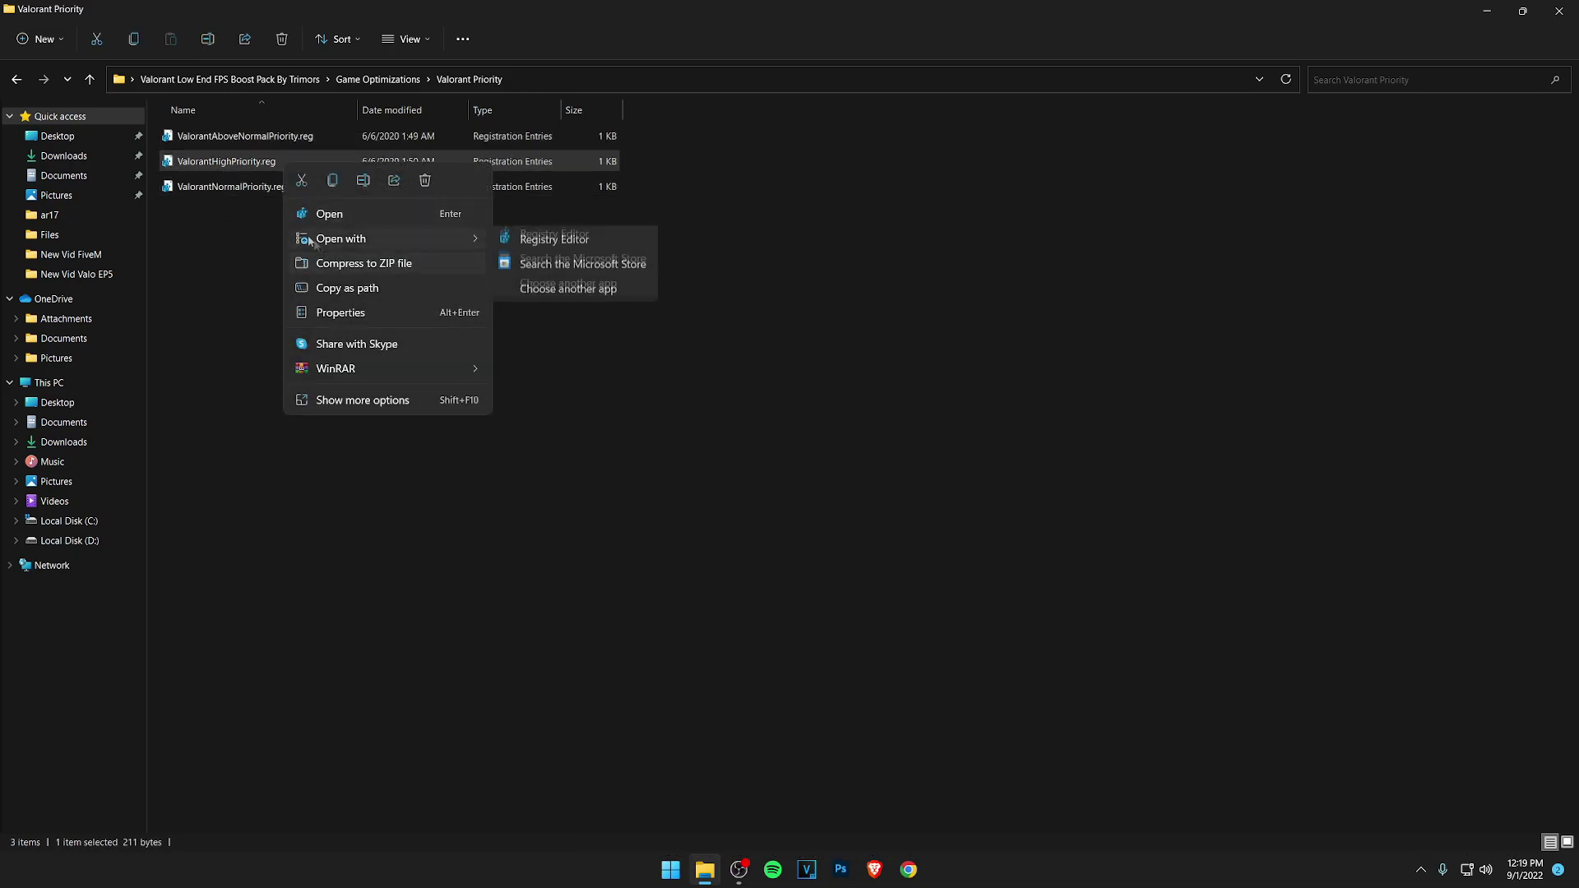
click(394, 215)
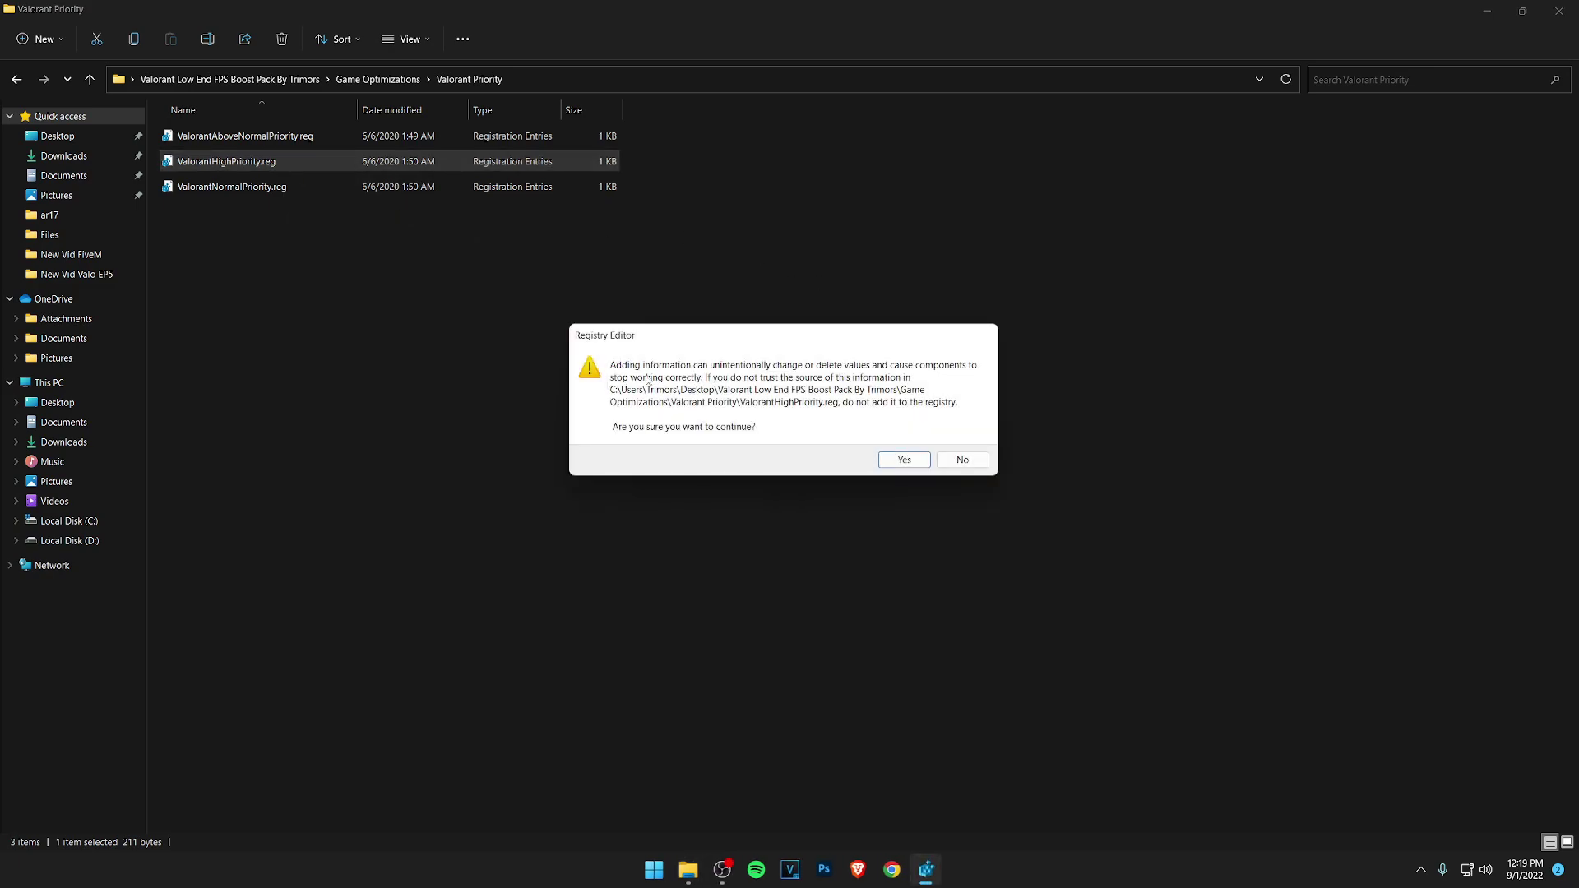
click(904, 459)
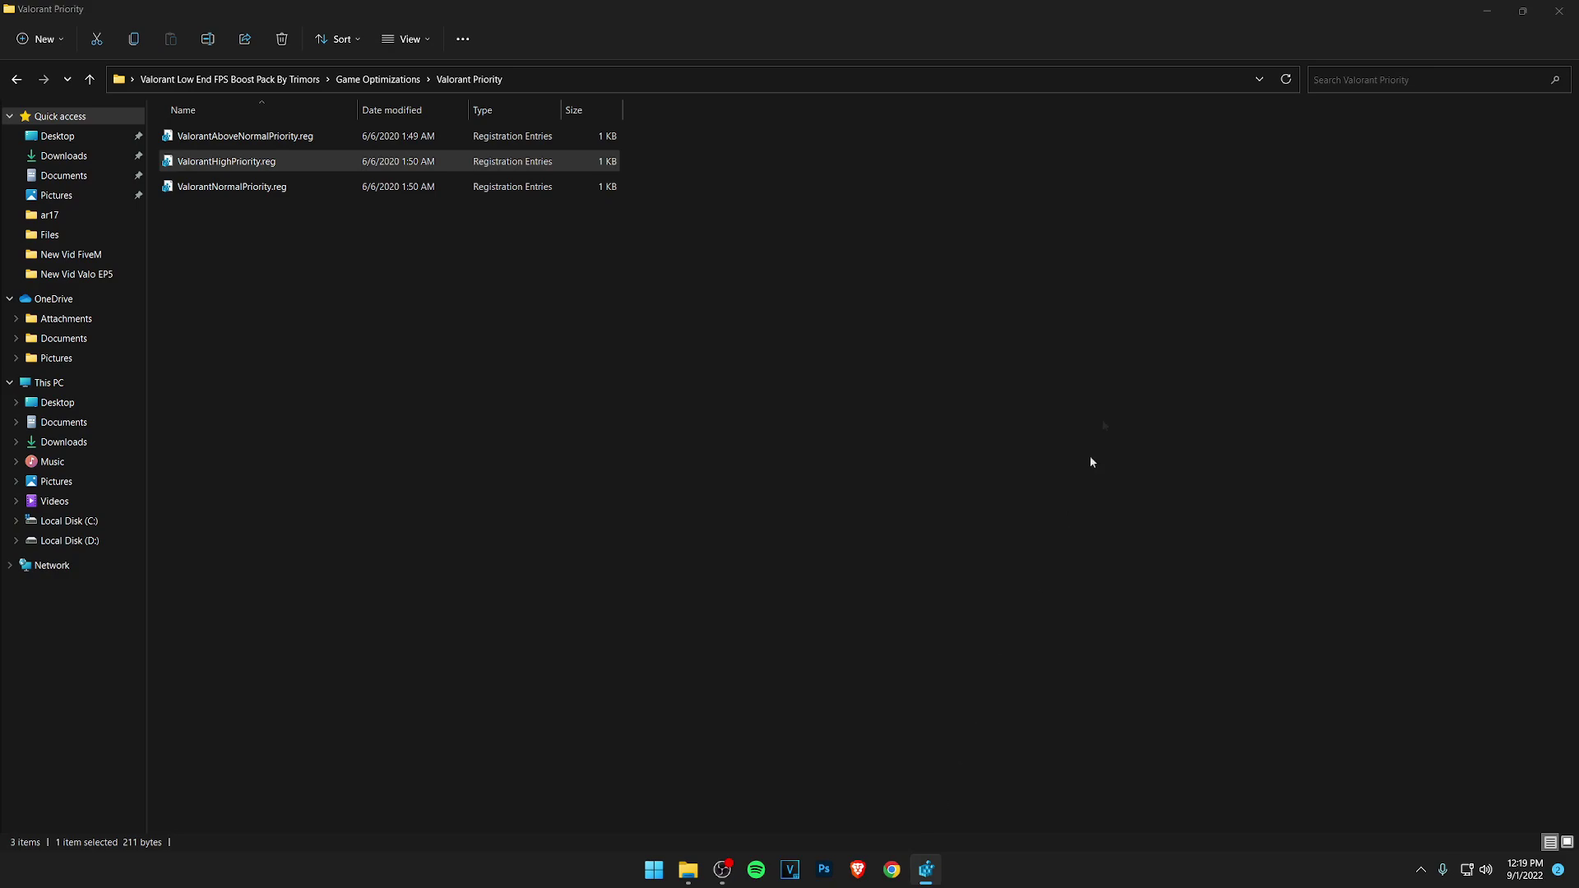
click(999, 370)
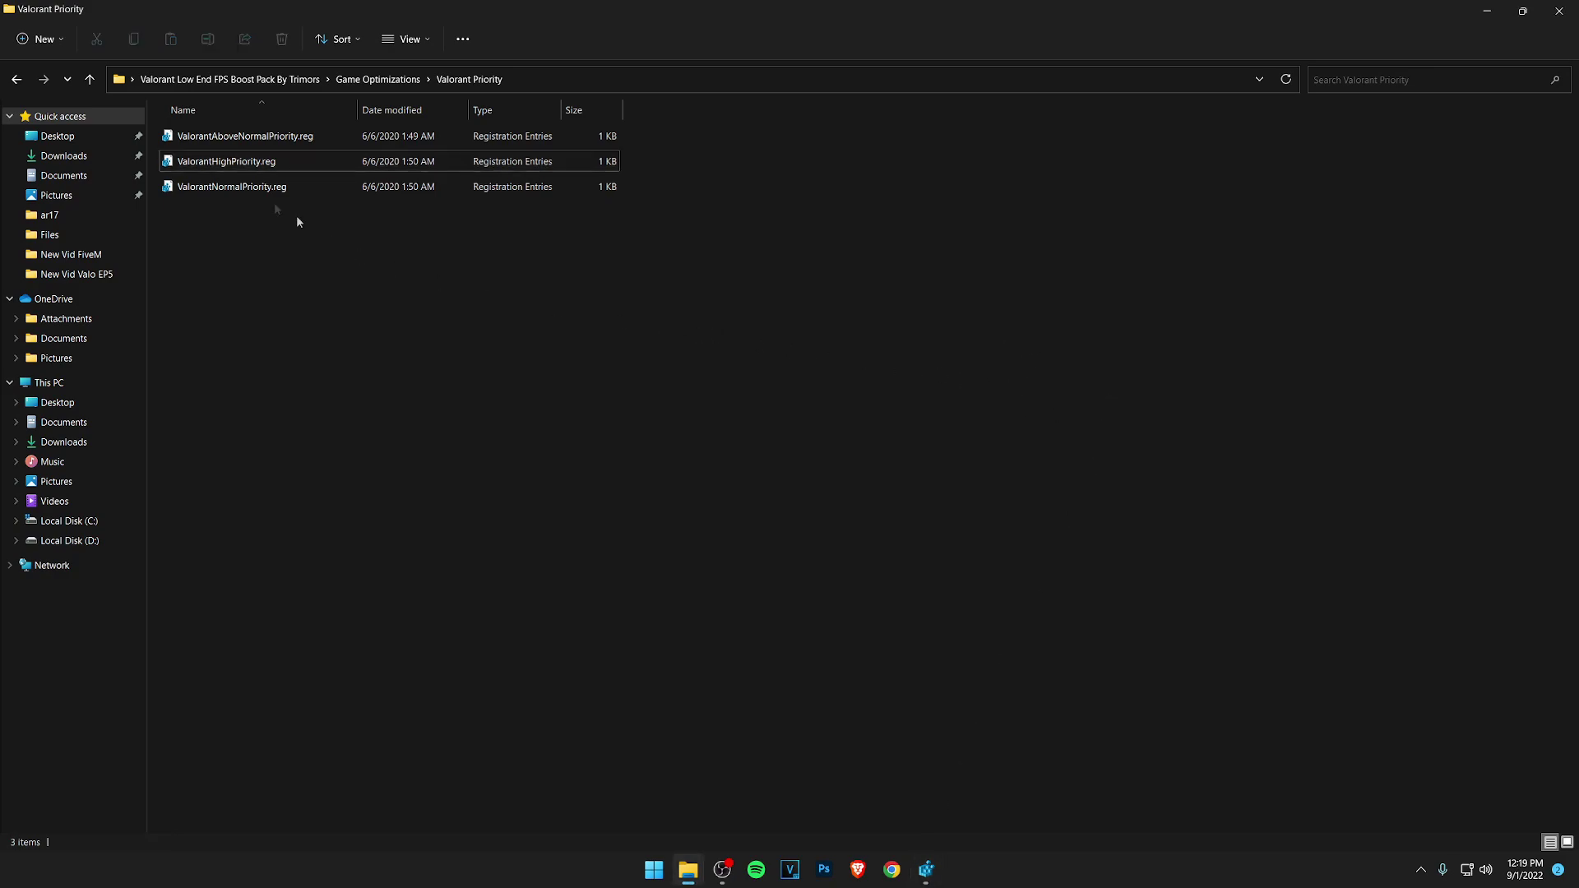
click(19, 79)
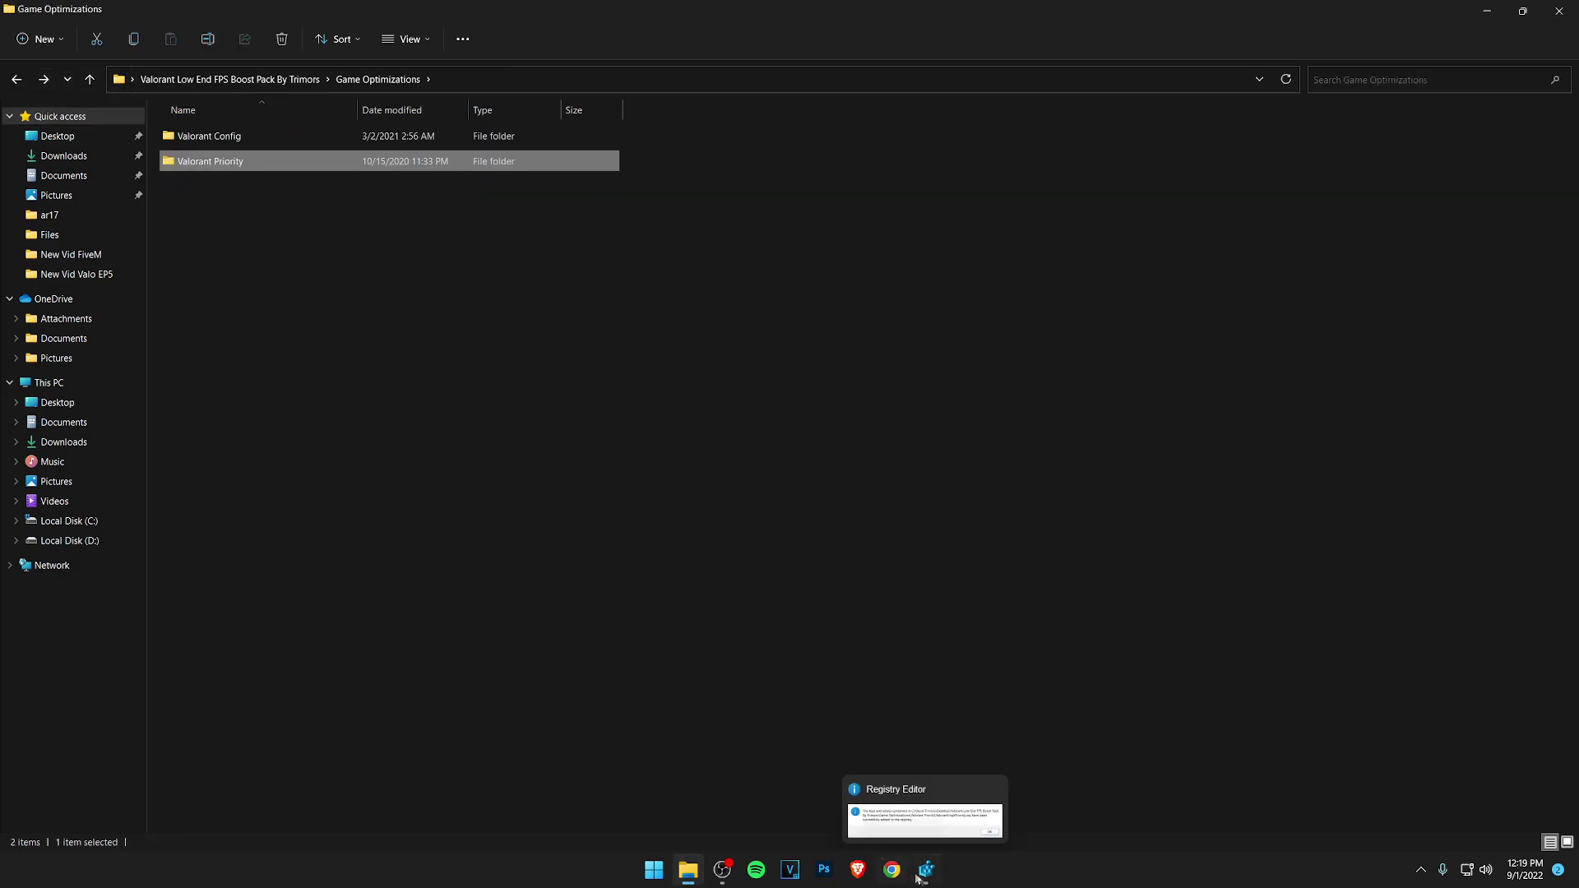
click(996, 788)
click(395, 291)
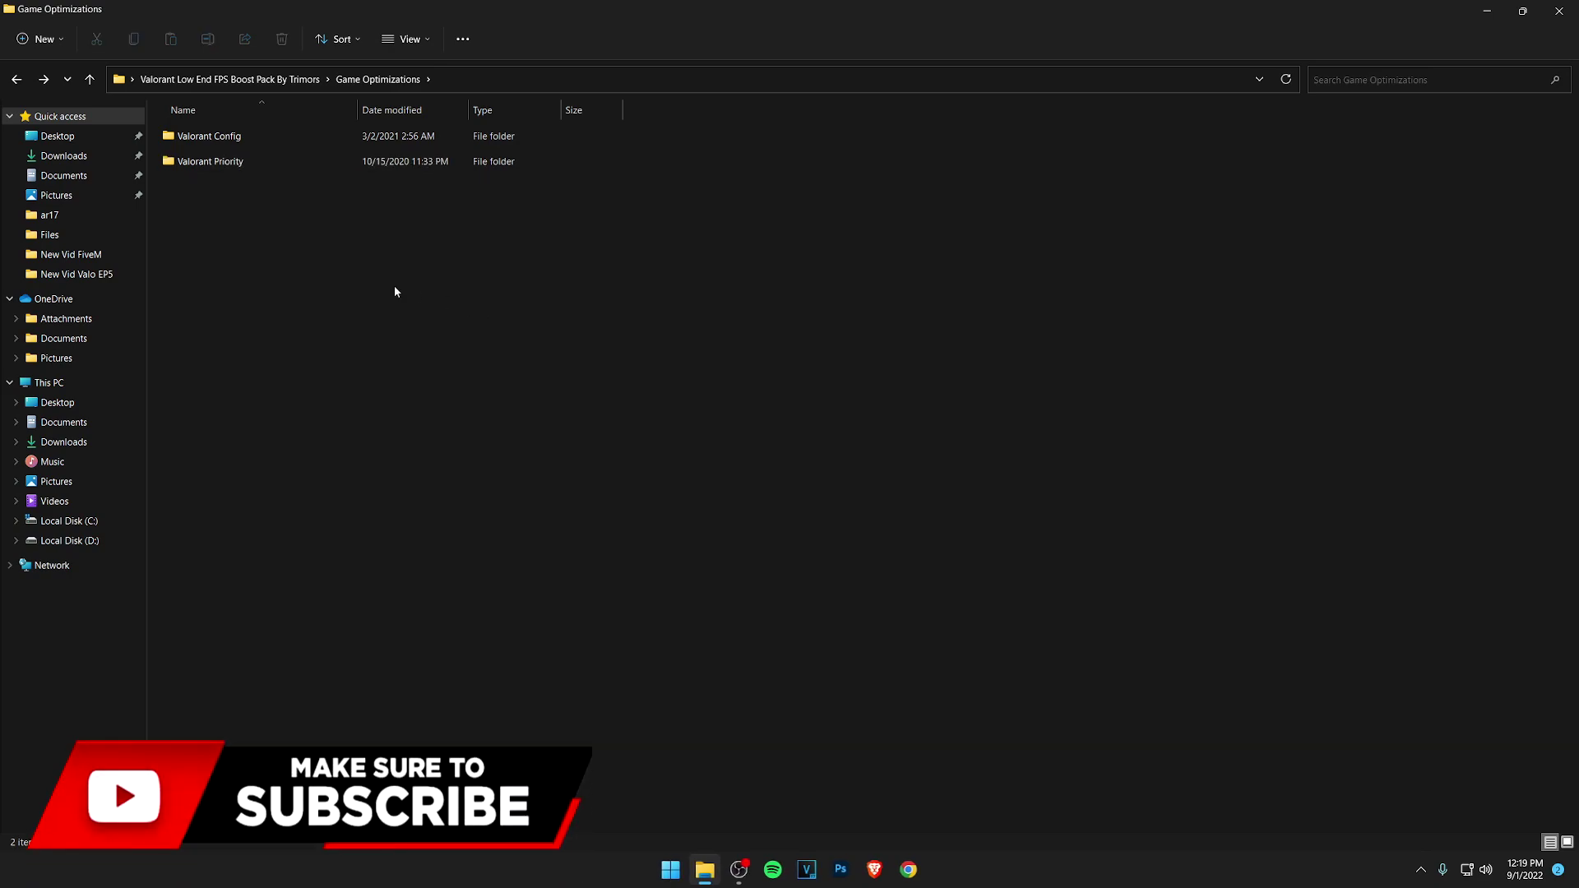
Step: Open the CPU Tweaks folder inside the boost pack's Main Optimizaitons folder
click(16, 79)
double_click(279, 161)
drag(206, 399, 207, 132)
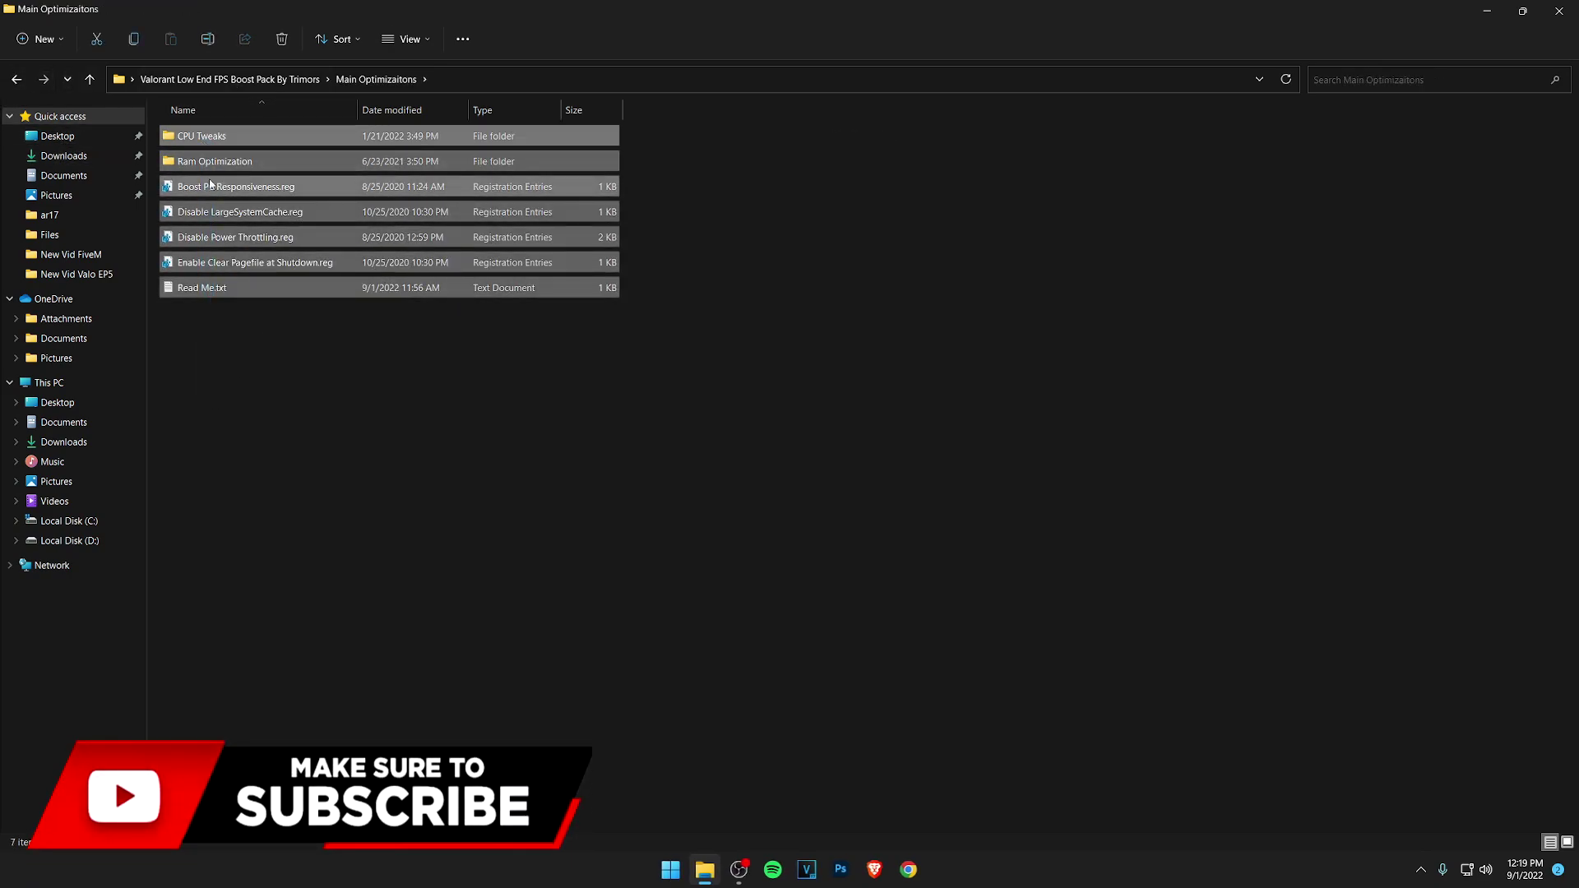
click(318, 378)
double_click(257, 136)
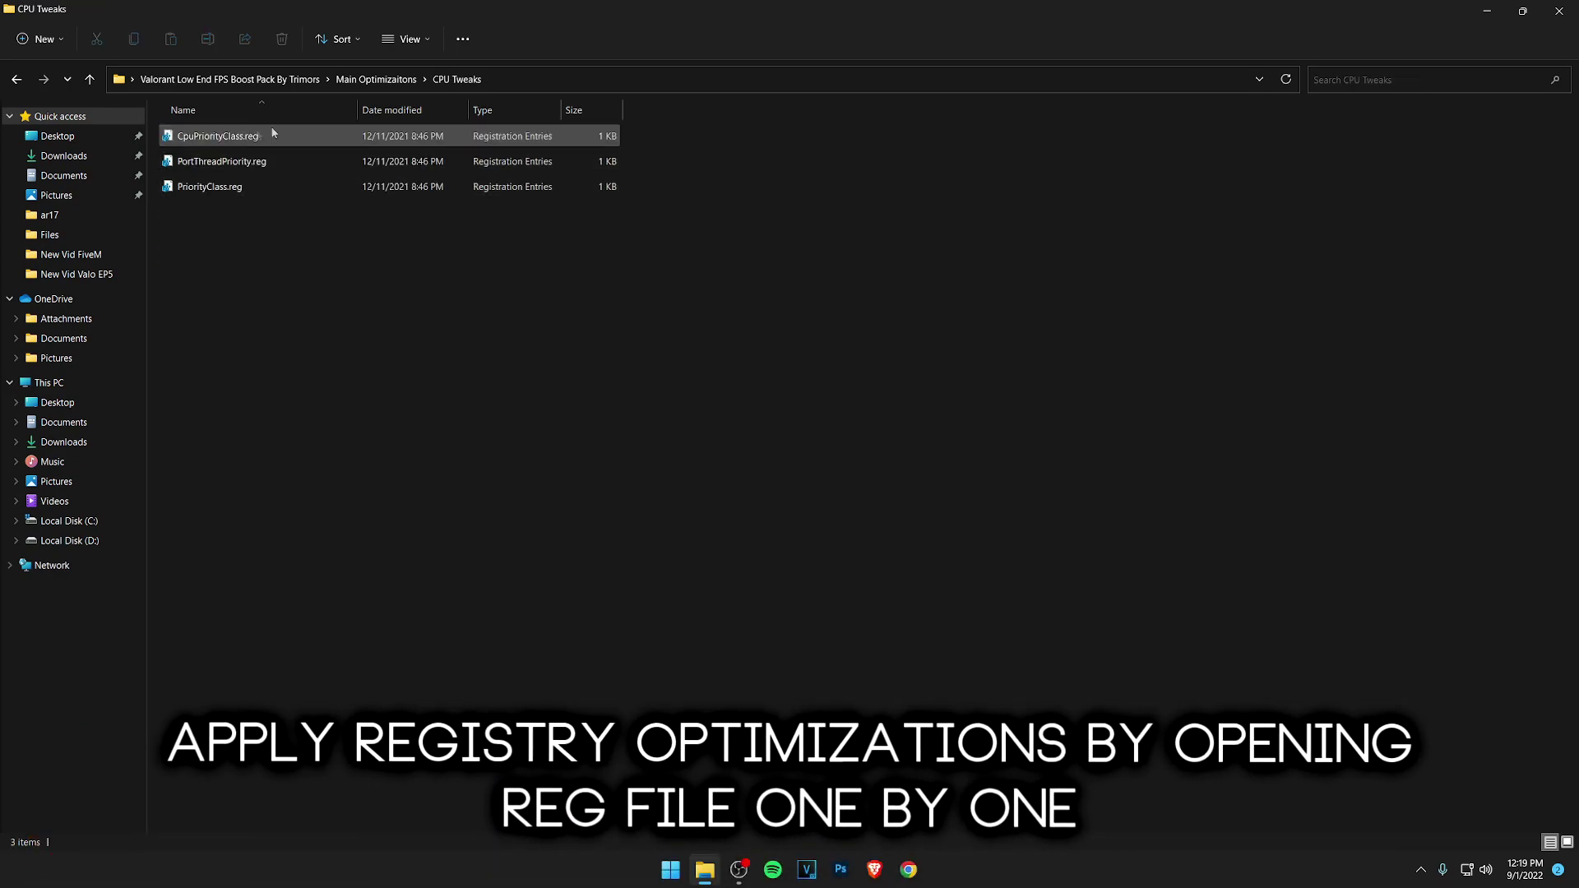
drag(270, 220, 269, 277)
click(269, 277)
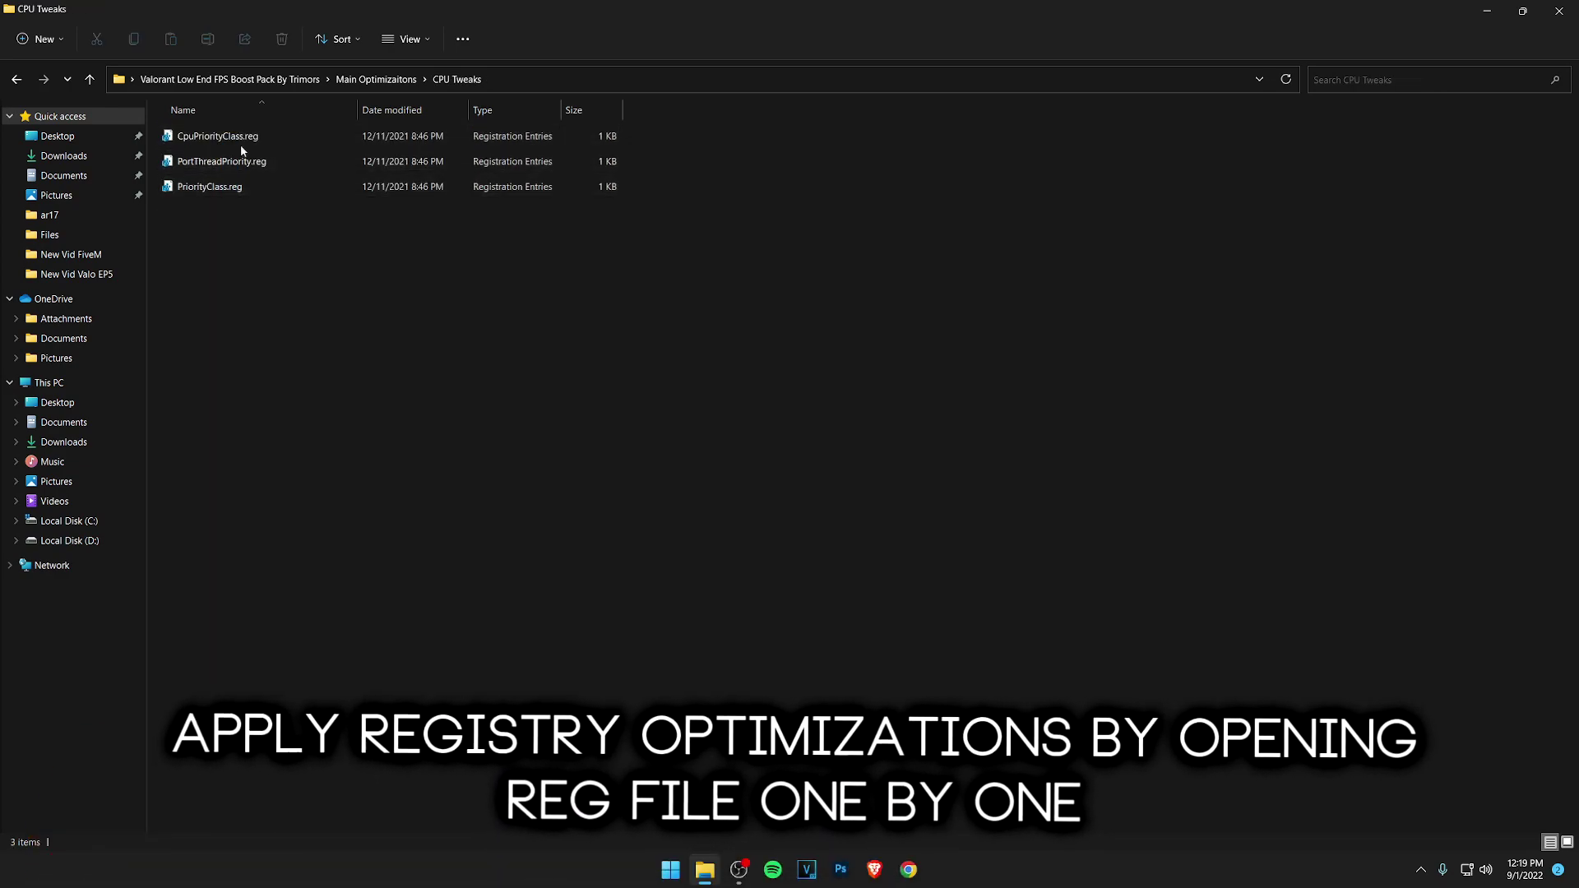
Step: Merge CpuPriorityClass.reg from the CPU Tweaks folder into the registry
right_click(242, 146)
click(357, 201)
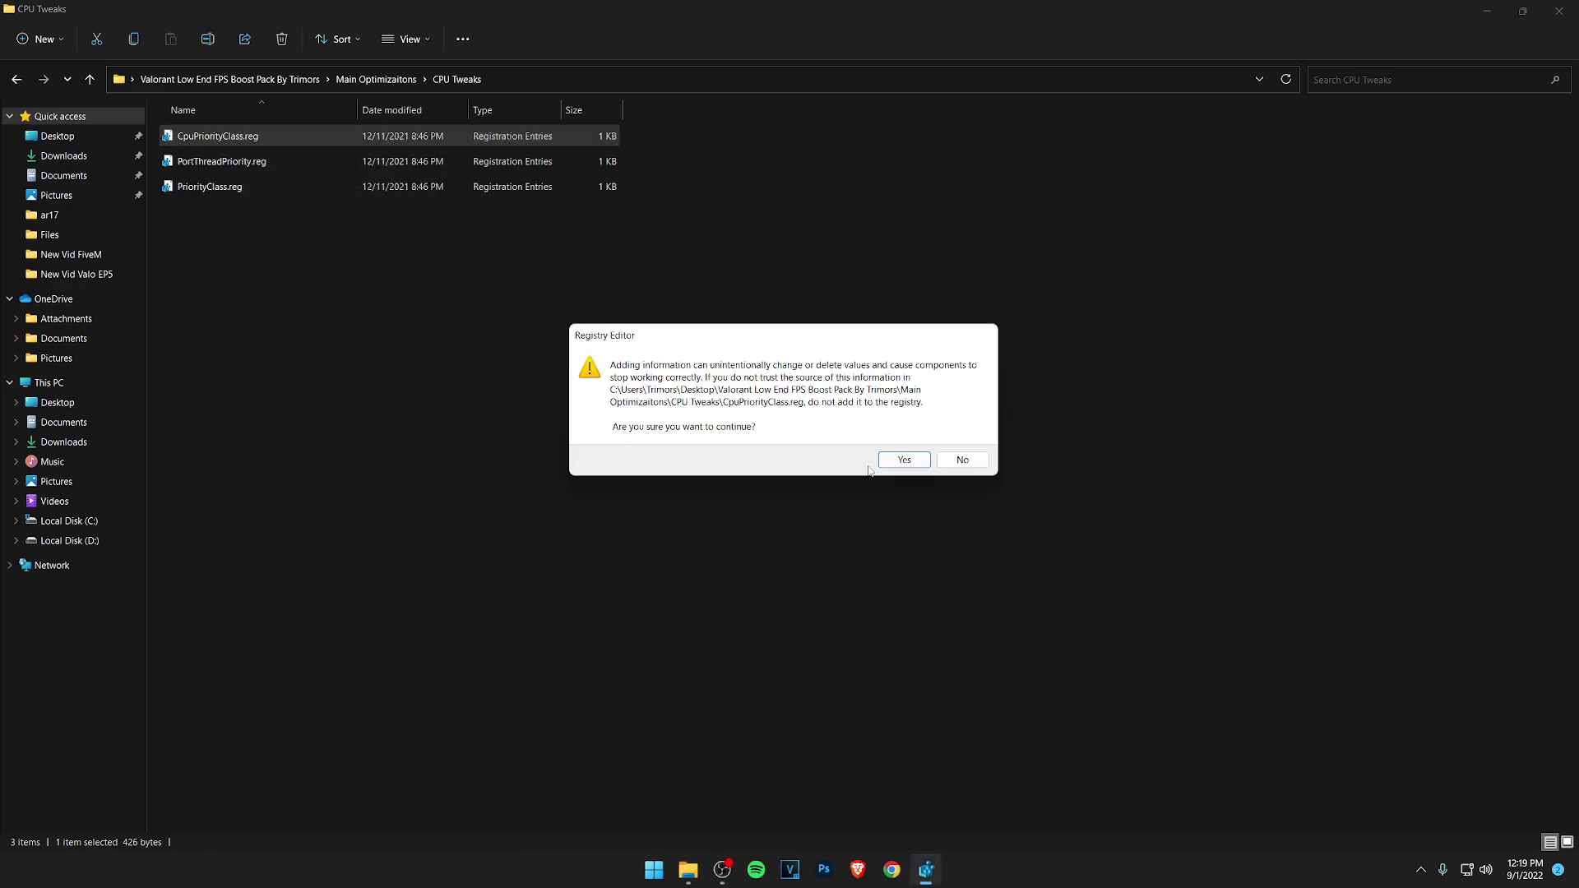
click(895, 466)
click(952, 442)
Step: Merge PortThreadPriority.reg and PriorityClass.reg from the CPU Tweaks folder into the registry
double_click(202, 168)
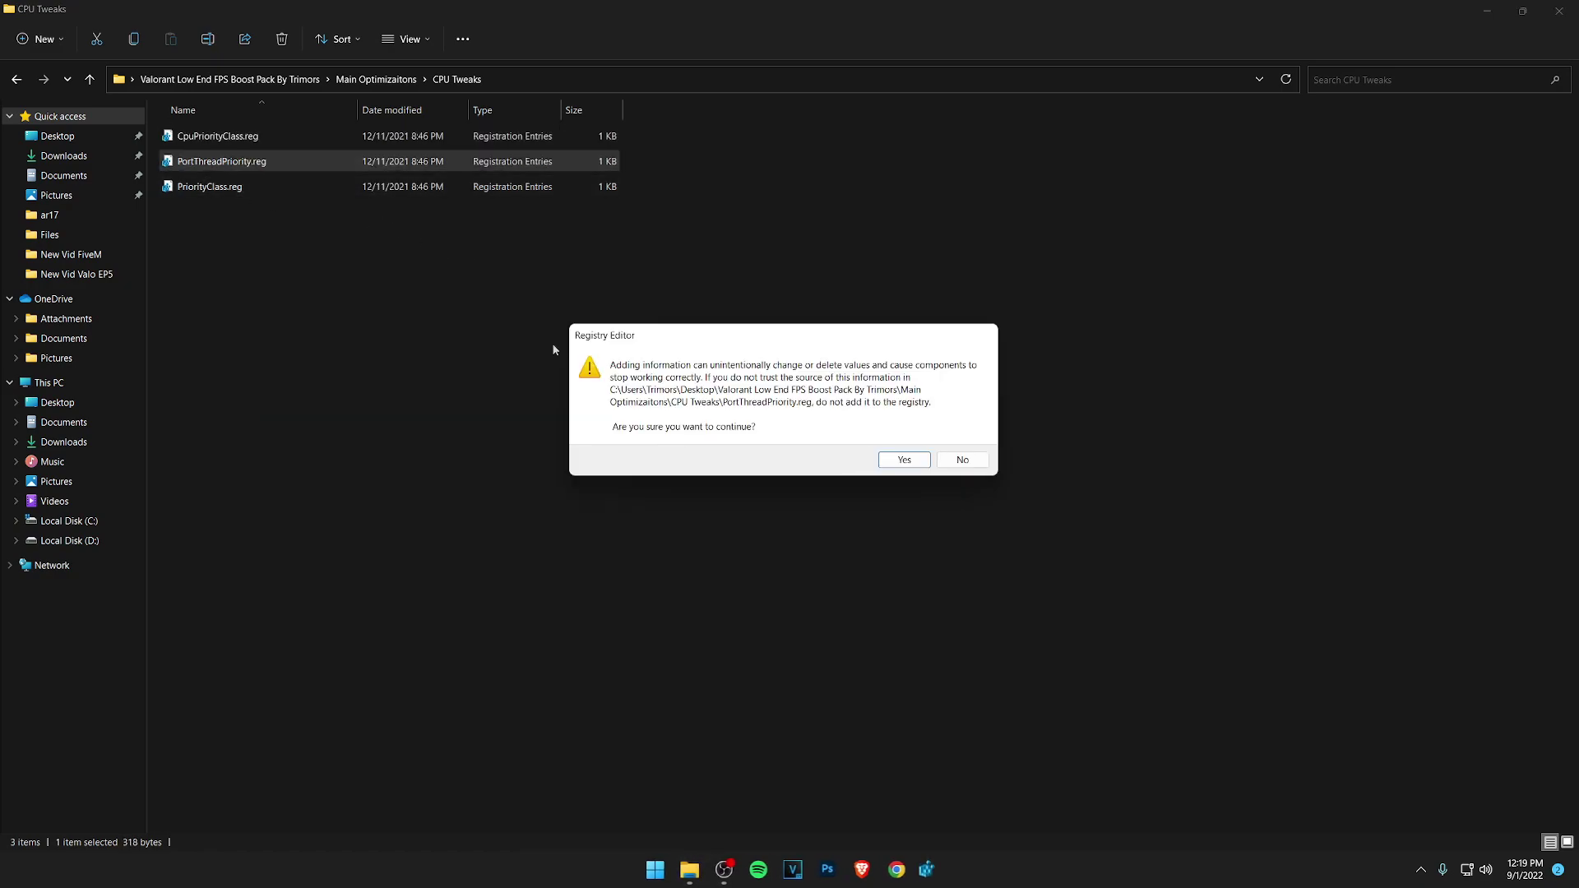
click(895, 465)
click(979, 442)
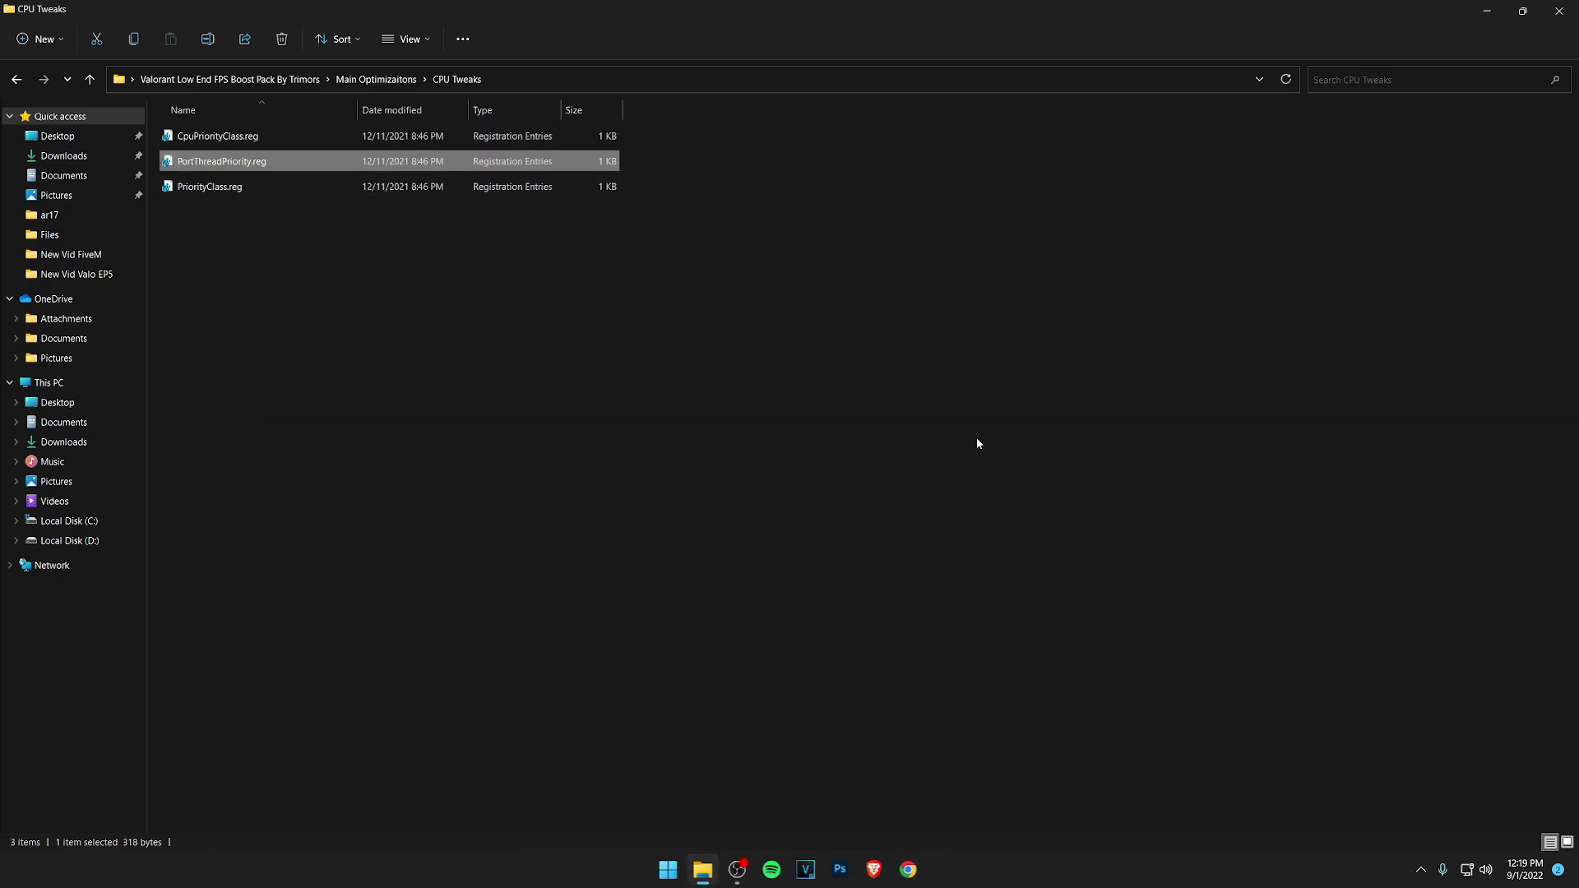
double_click(296, 181)
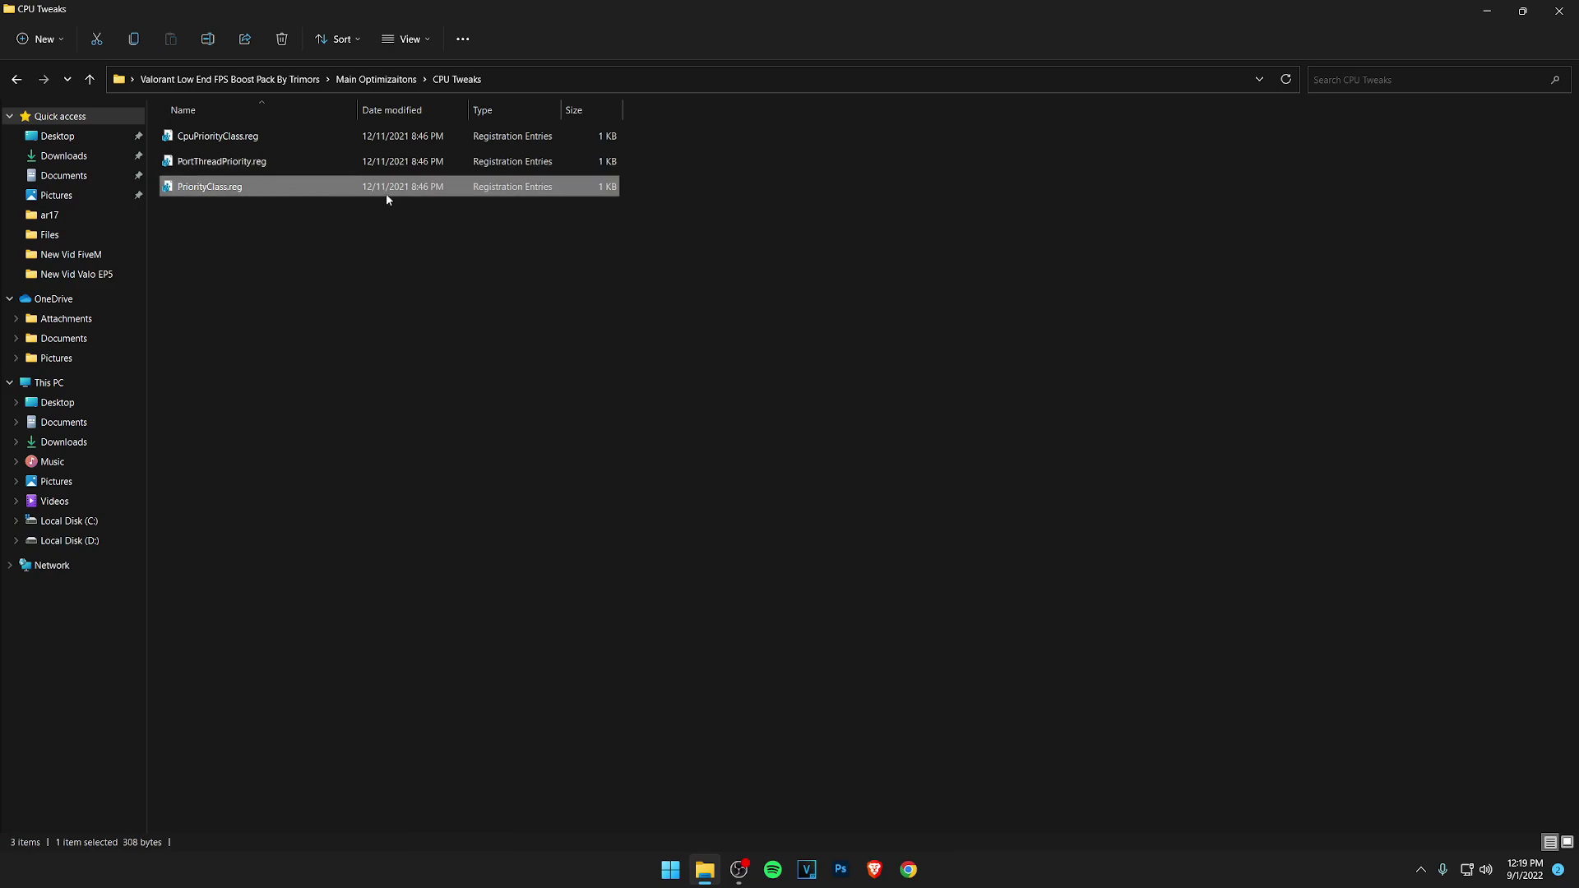
click(905, 456)
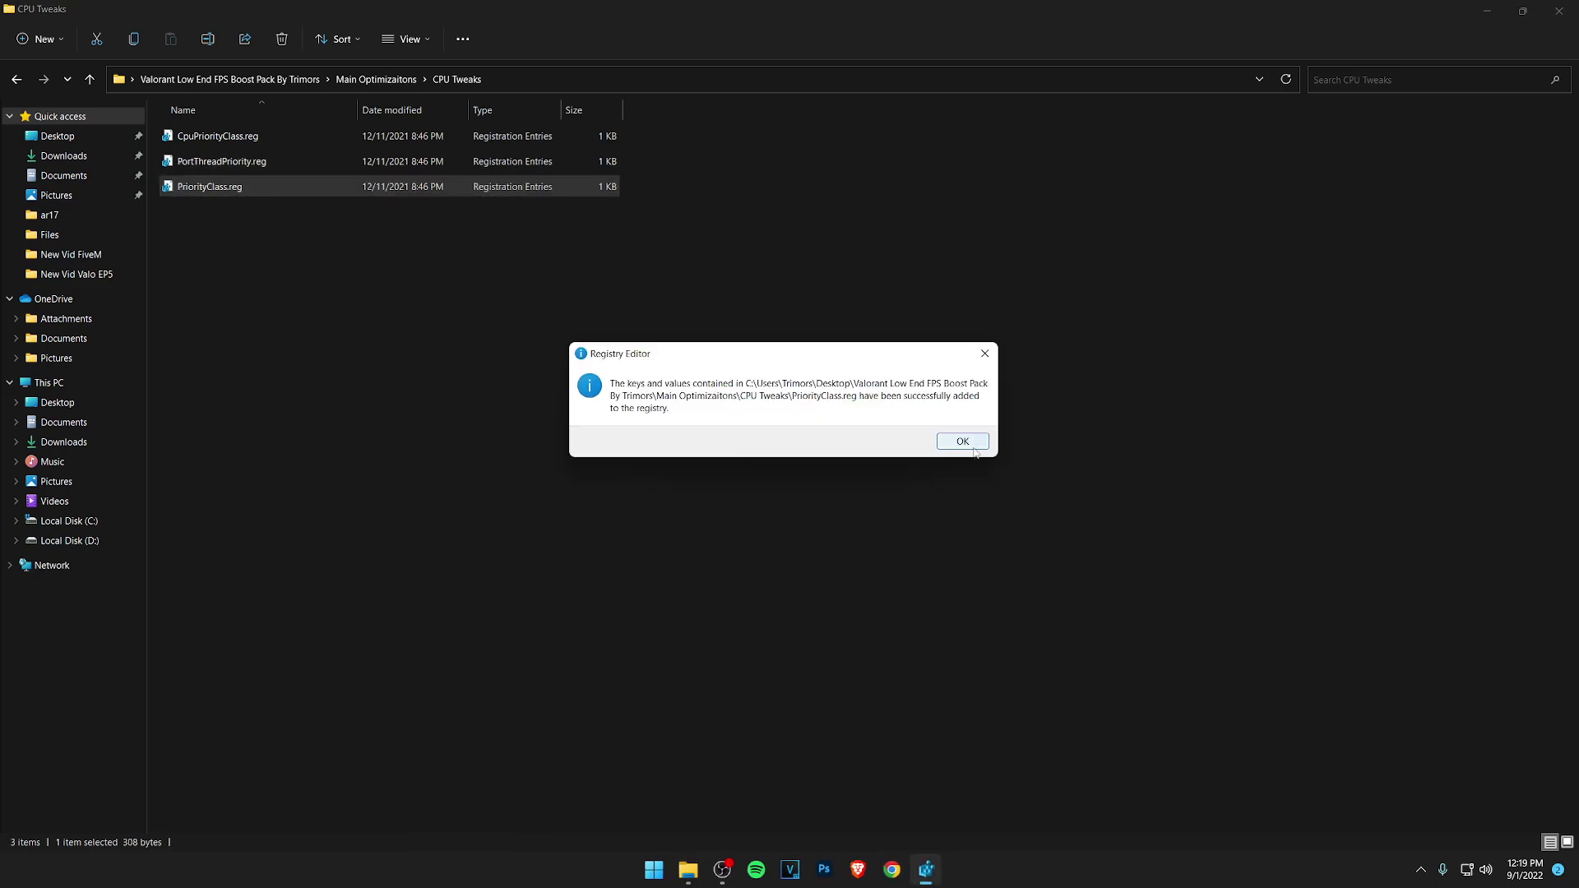
click(962, 442)
Step: Open the Ram Optimization folder inside Main Optimizaitons
click(16, 79)
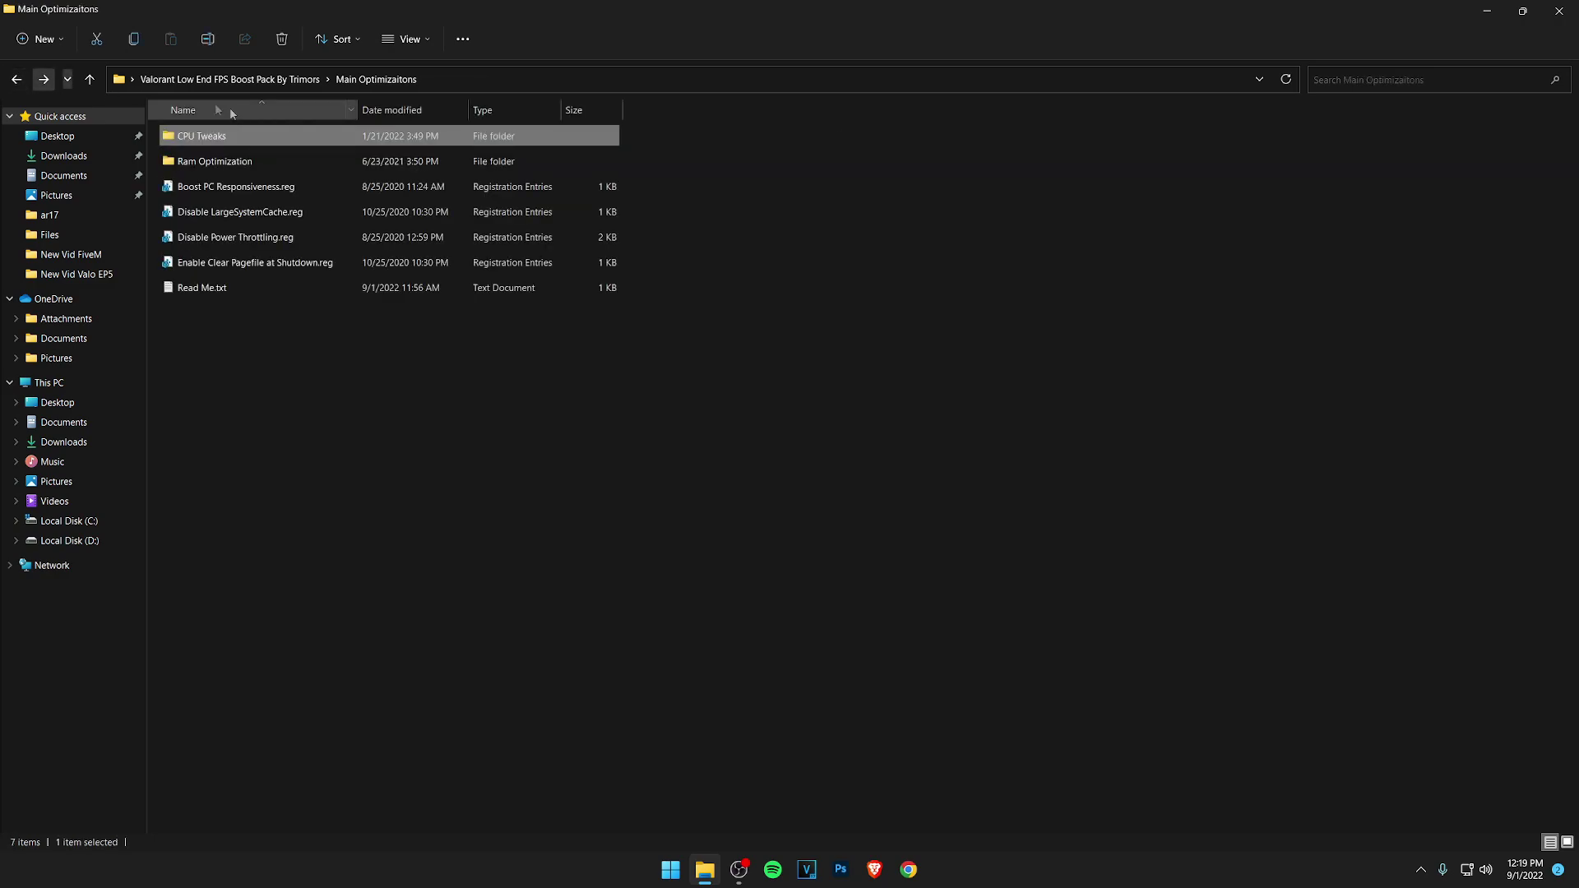
double_click(206, 162)
click(328, 388)
drag(327, 360, 299, 129)
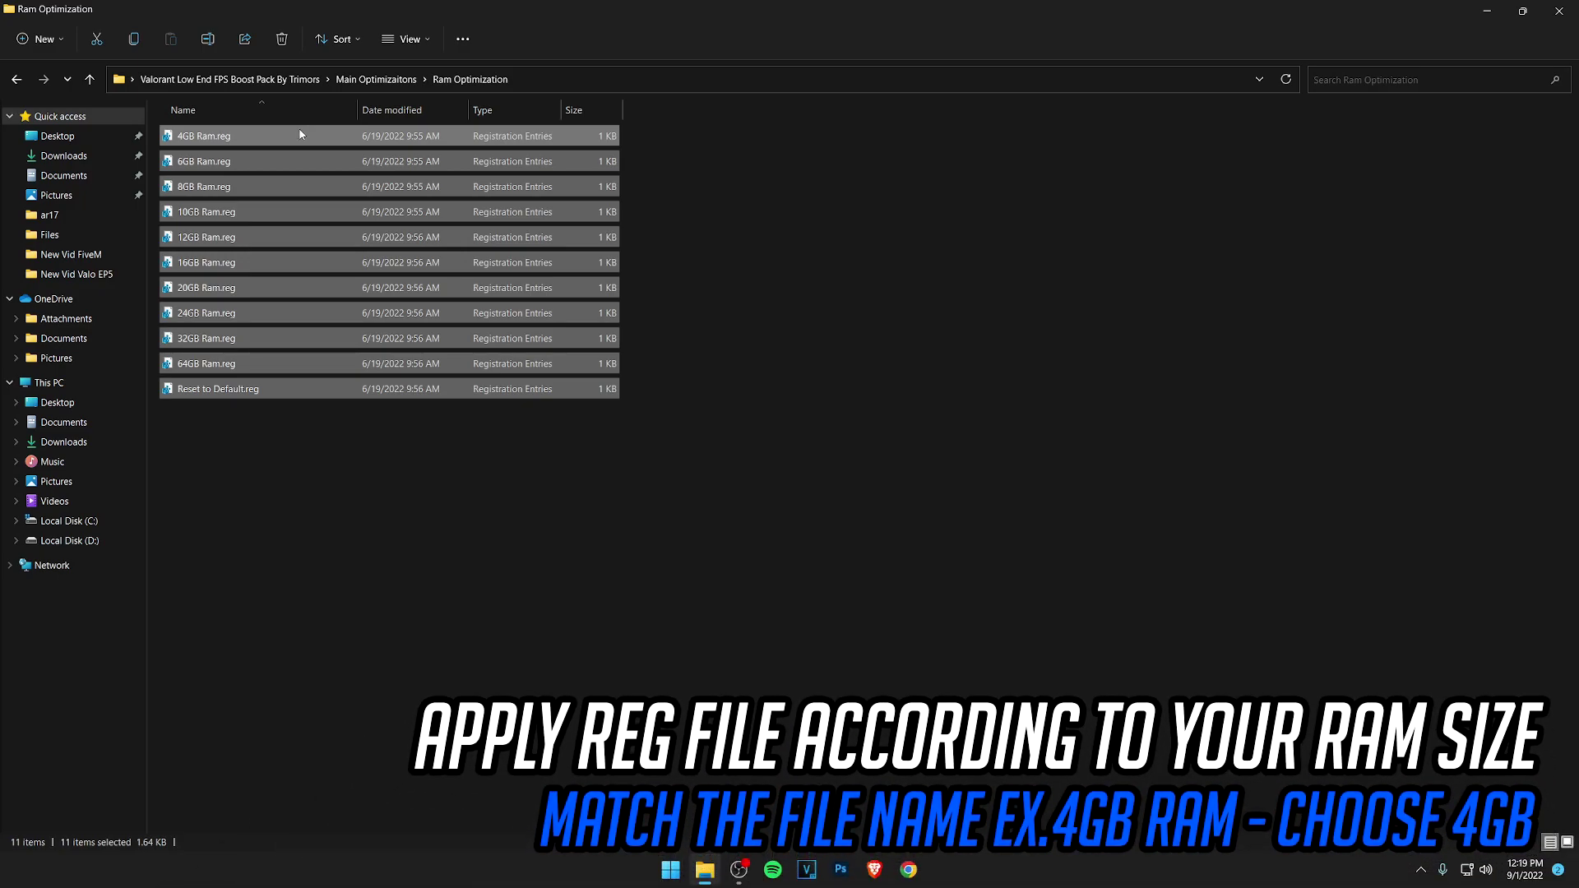
click(265, 521)
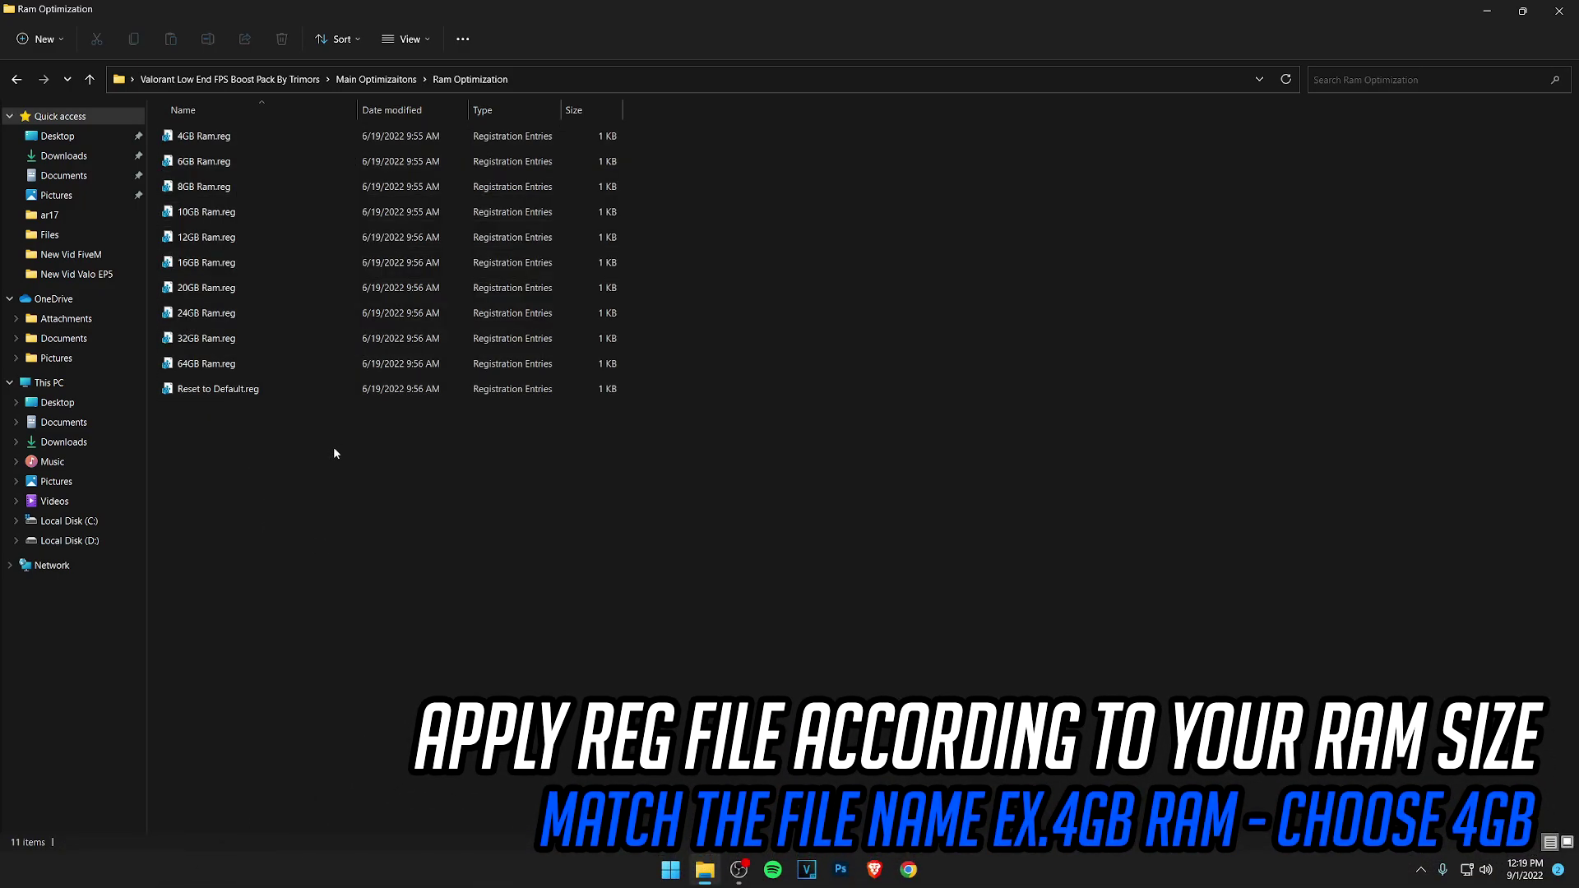
Step: Merge 64GB Ram.reg from the Ram Optimization folder into the registry
double_click(277, 367)
click(913, 459)
click(955, 444)
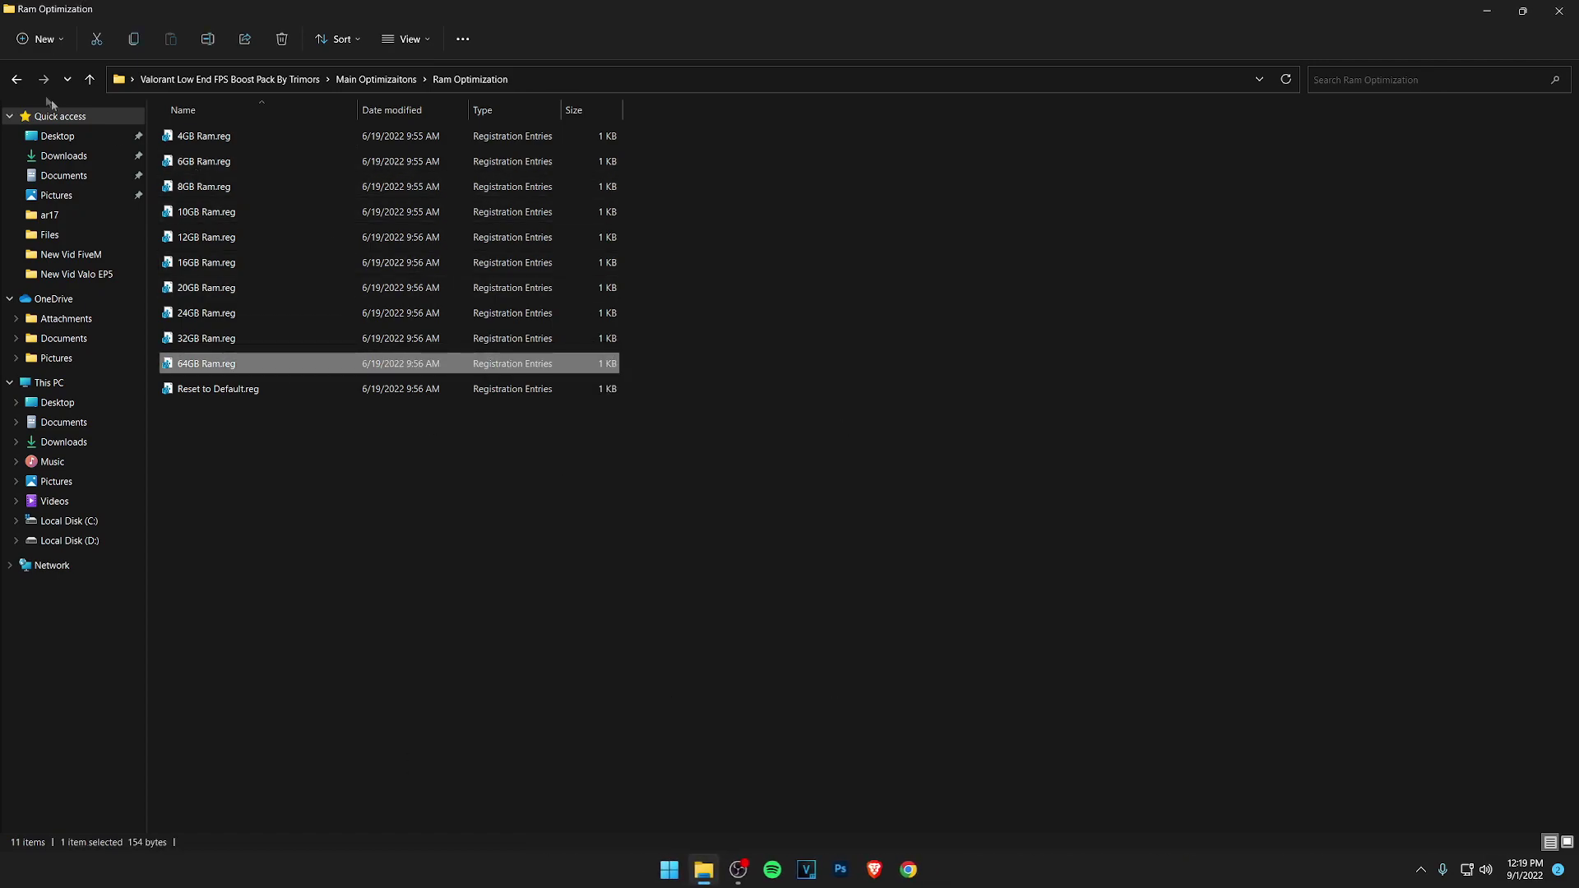
Step: Return to Main Optimizaitons and merge Boost PC Responsiveness.reg into the registry
click(17, 79)
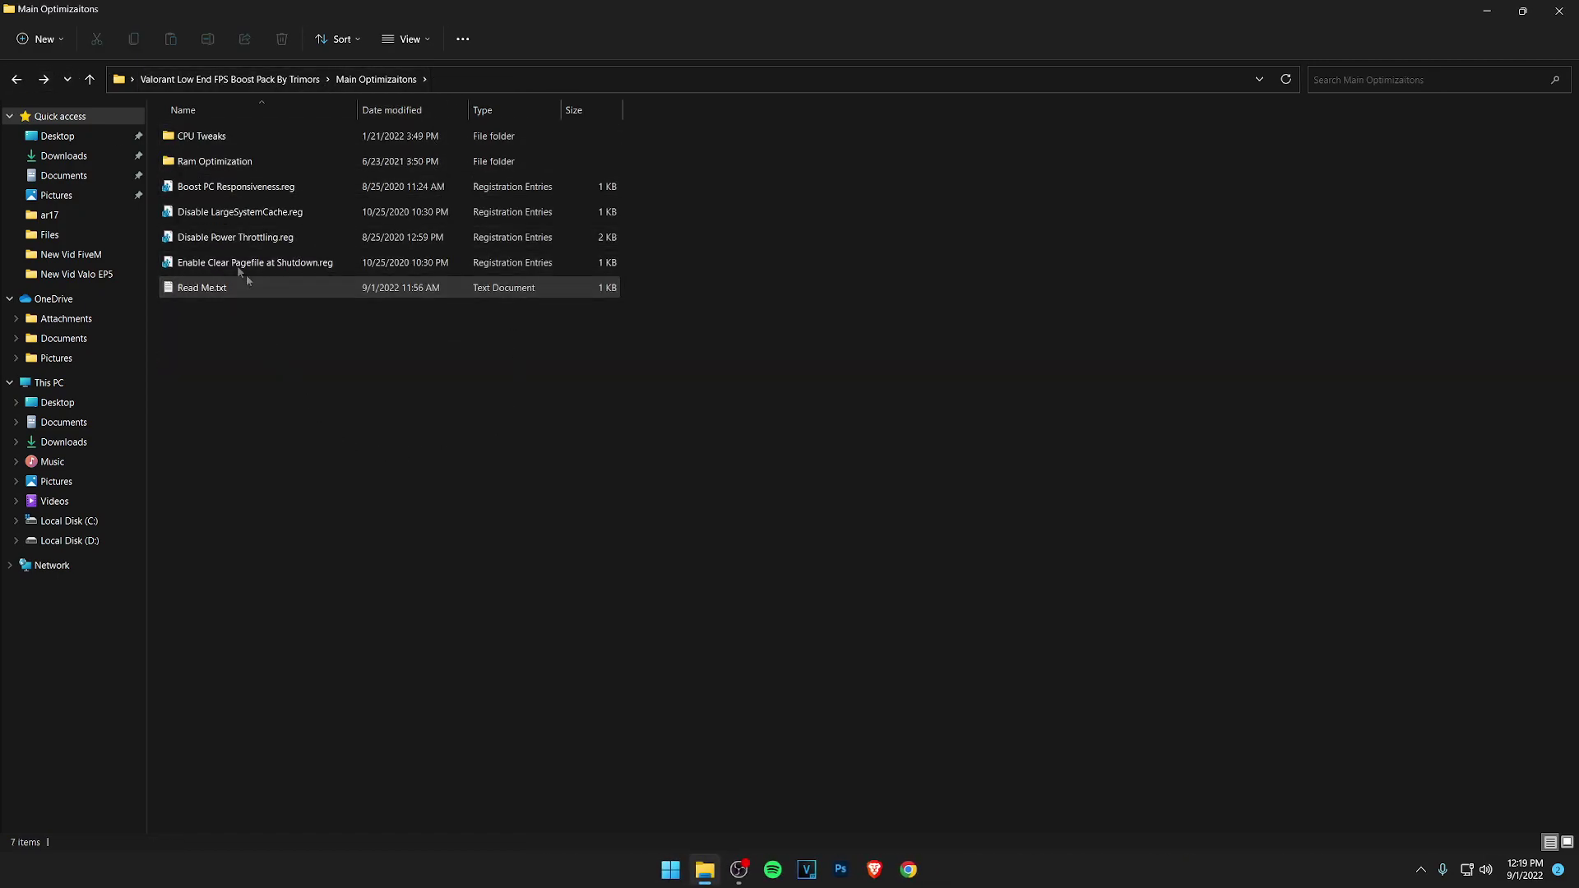
drag(155, 182, 209, 258)
click(259, 196)
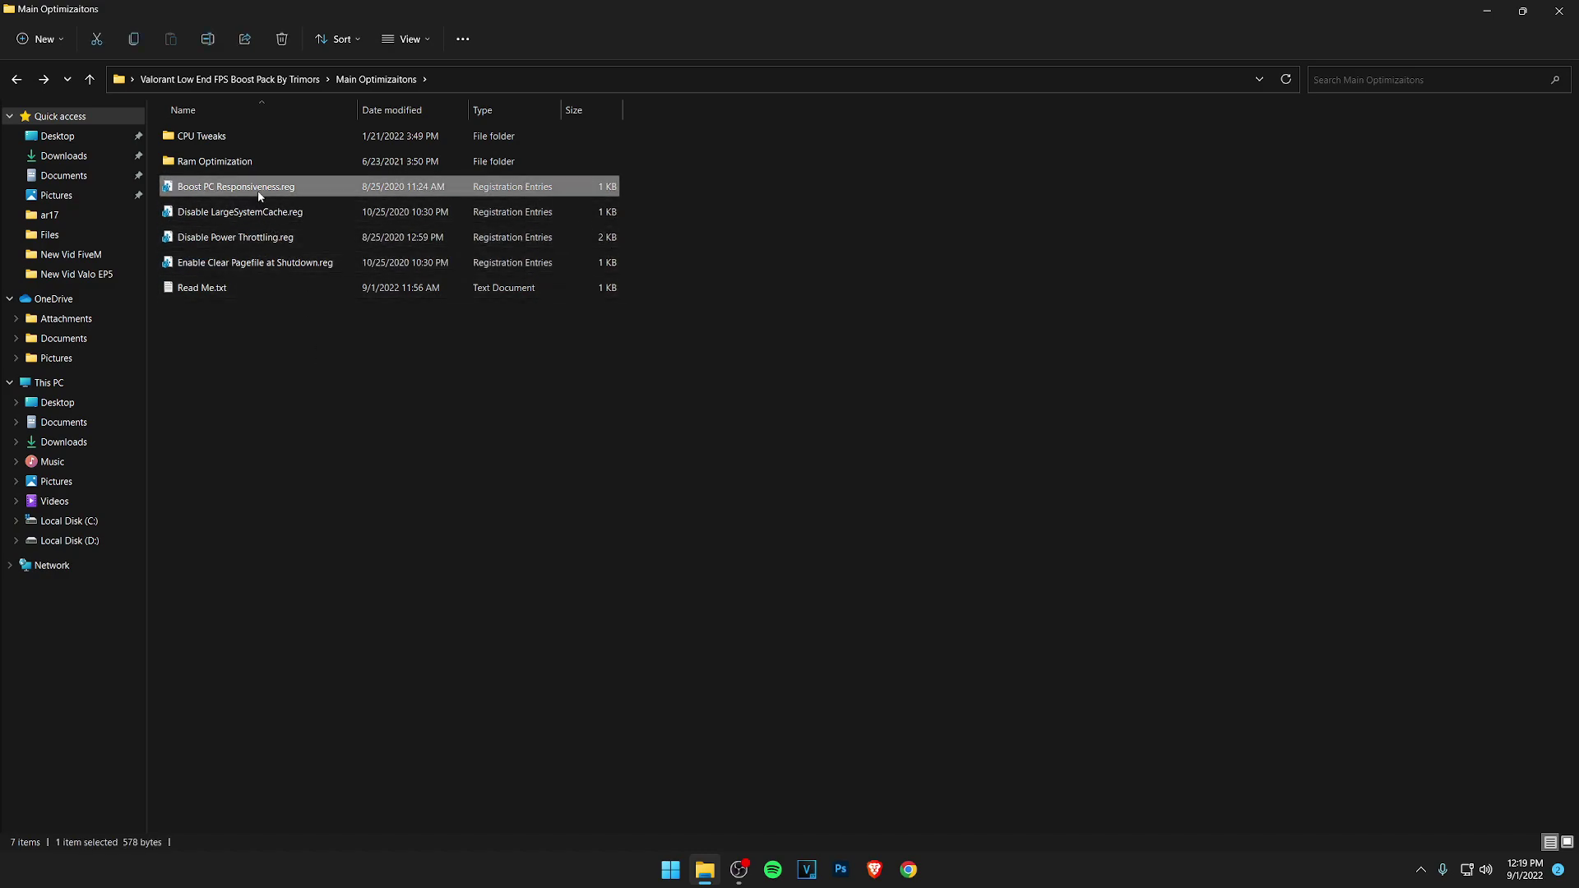
double_click(260, 196)
click(911, 459)
click(955, 443)
Step: Merge Disable LargeSystemCache.reg and Disable Power Throttling.reg from Main Optimizaitons into the registry
double_click(263, 212)
click(912, 459)
click(955, 443)
double_click(272, 238)
click(911, 459)
click(955, 442)
Step: Merge Enable Clear Pagefile at Shutdown.reg from Main Optimizaitons into the registry
double_click(263, 263)
click(911, 459)
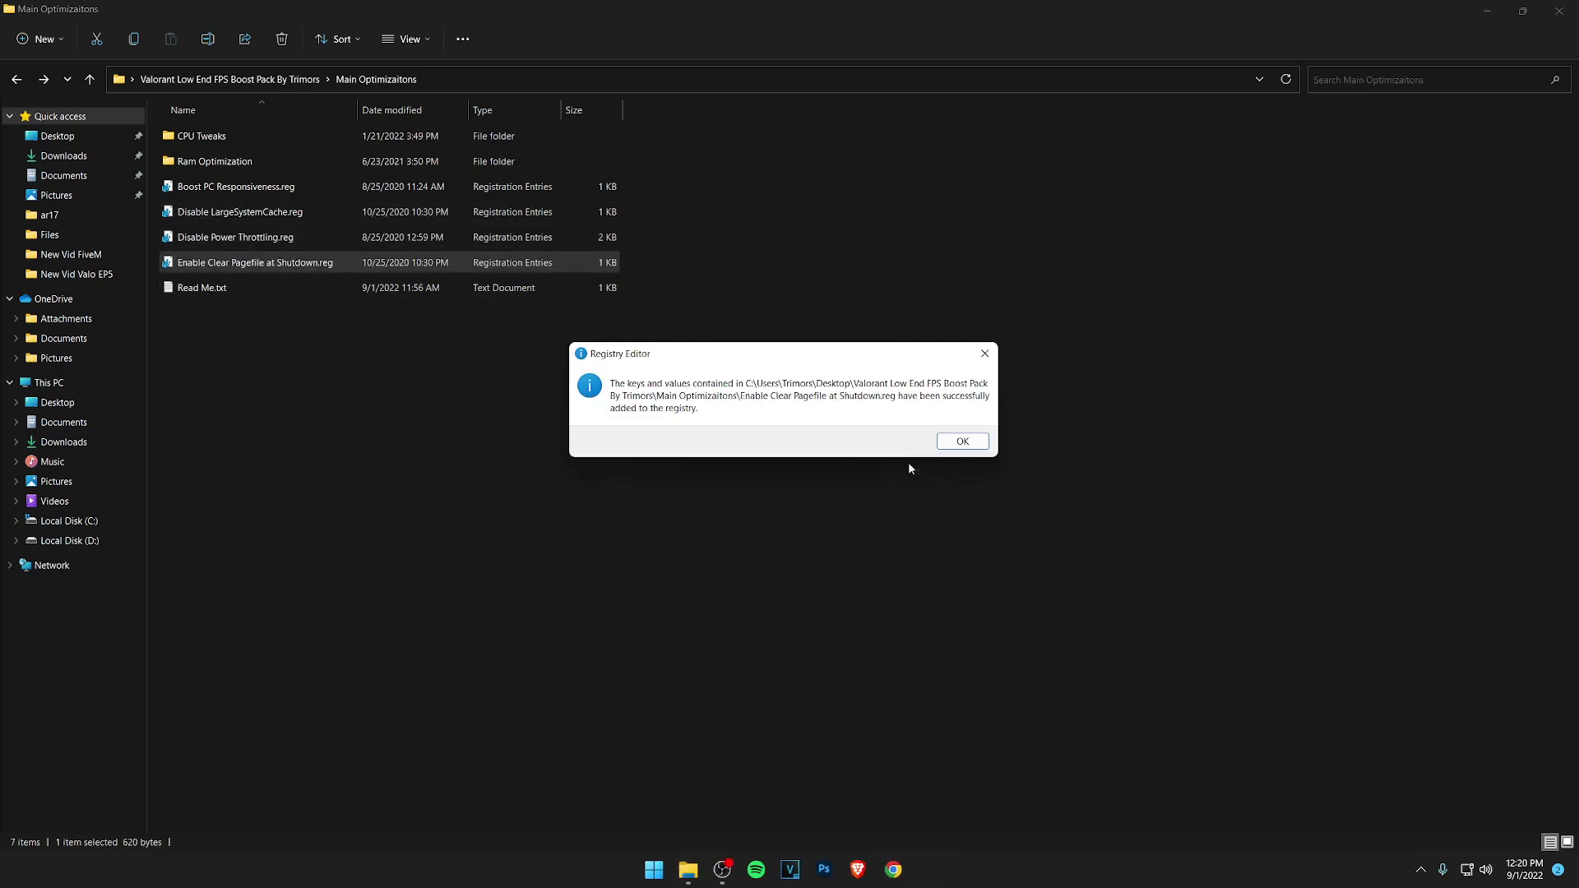
click(961, 444)
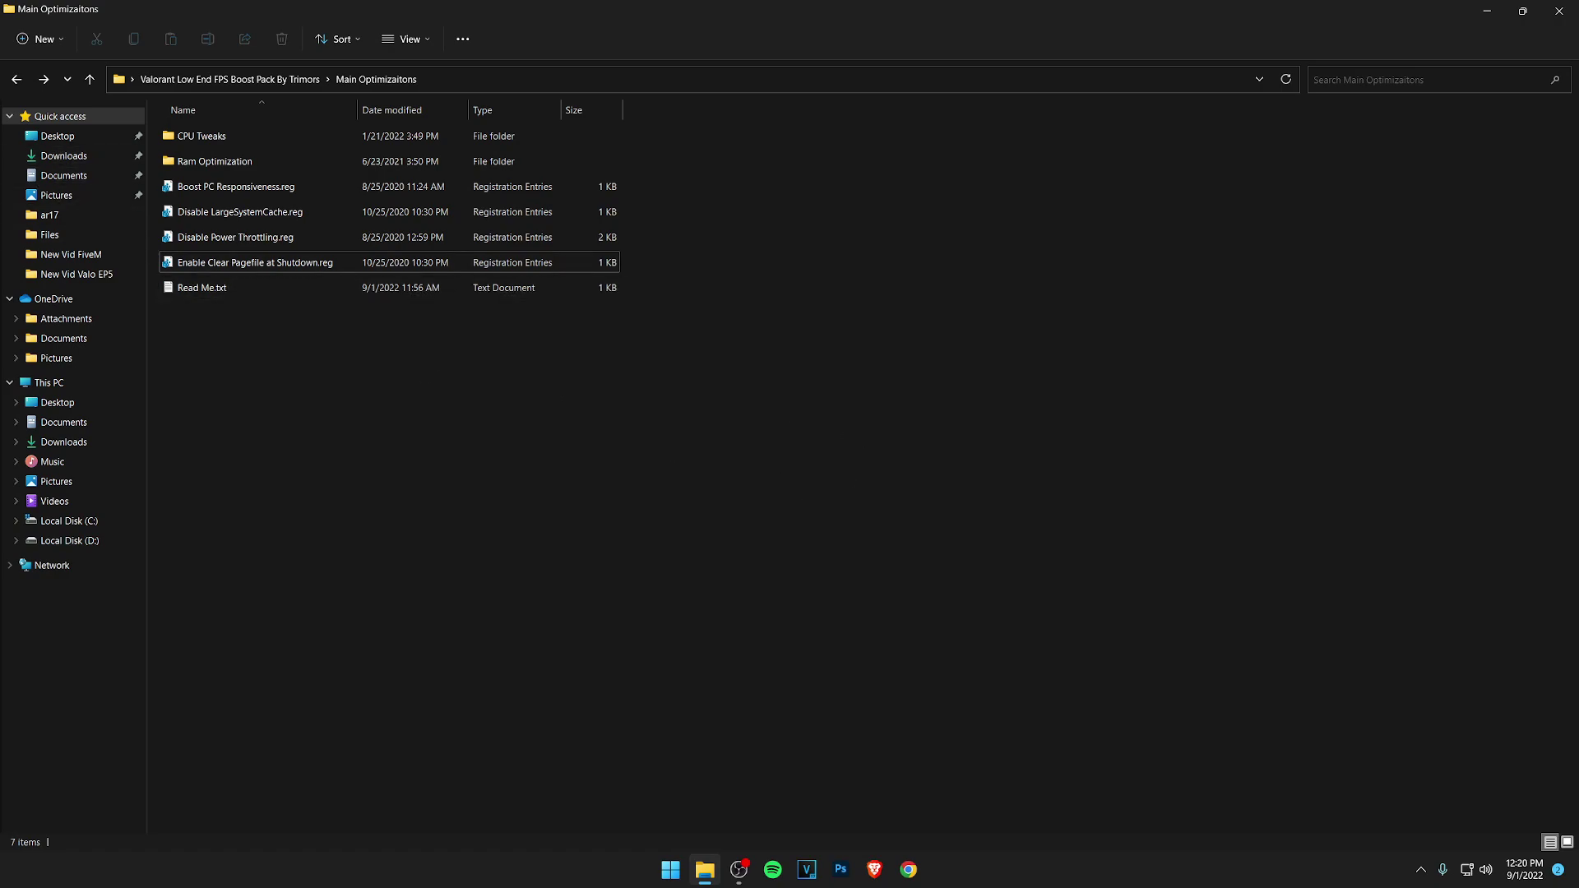
Step: Open the Programs folder of the Valorant Low End FPS Boost Pack
click(16, 80)
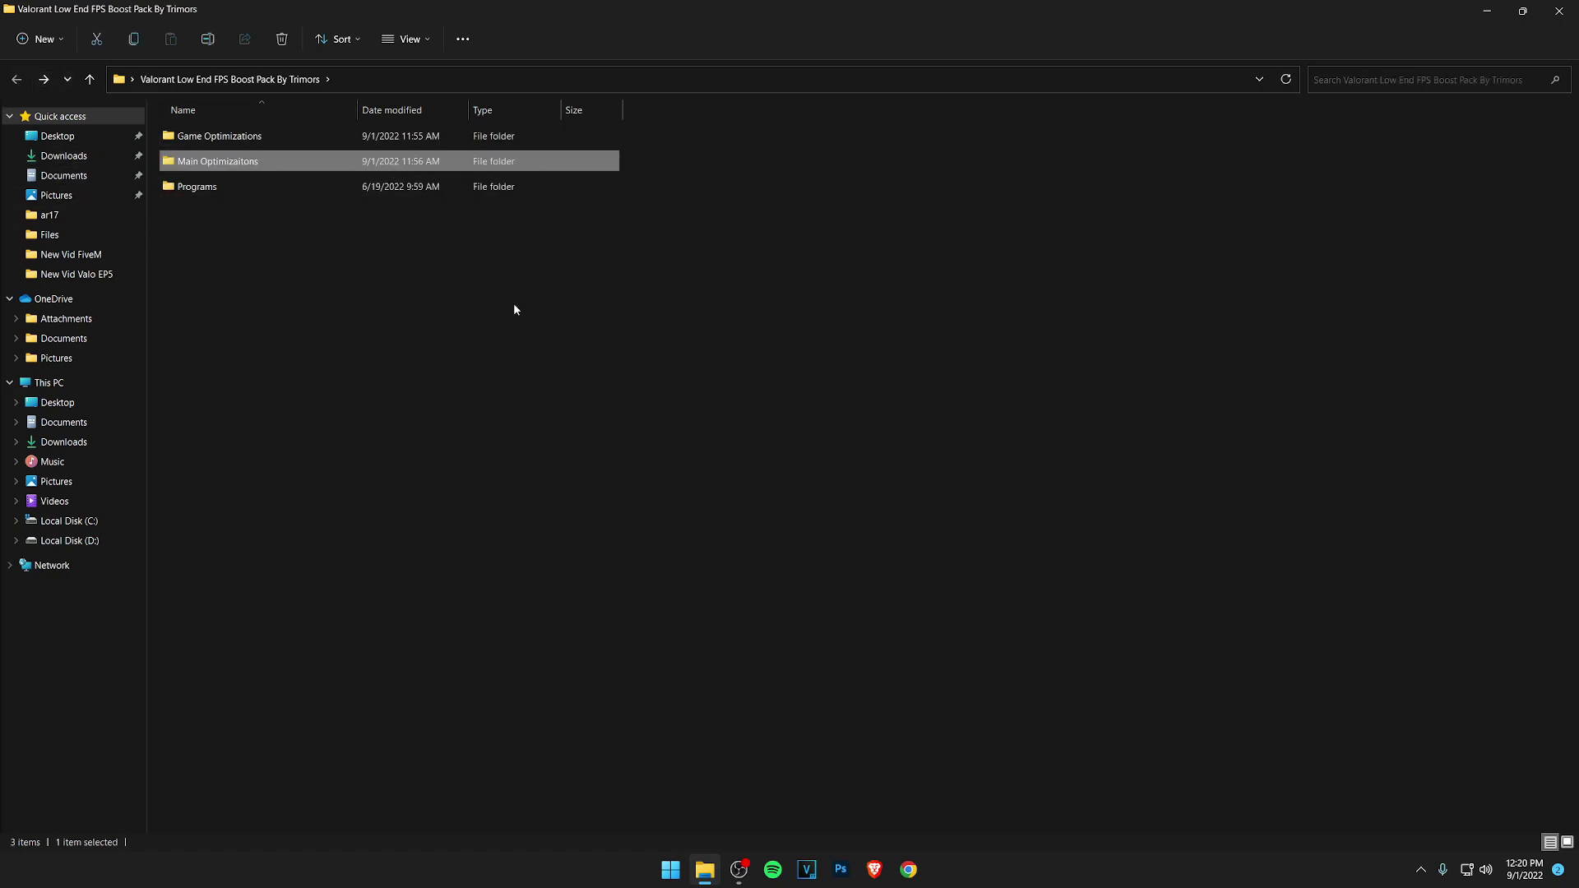
click(211, 187)
double_click(212, 191)
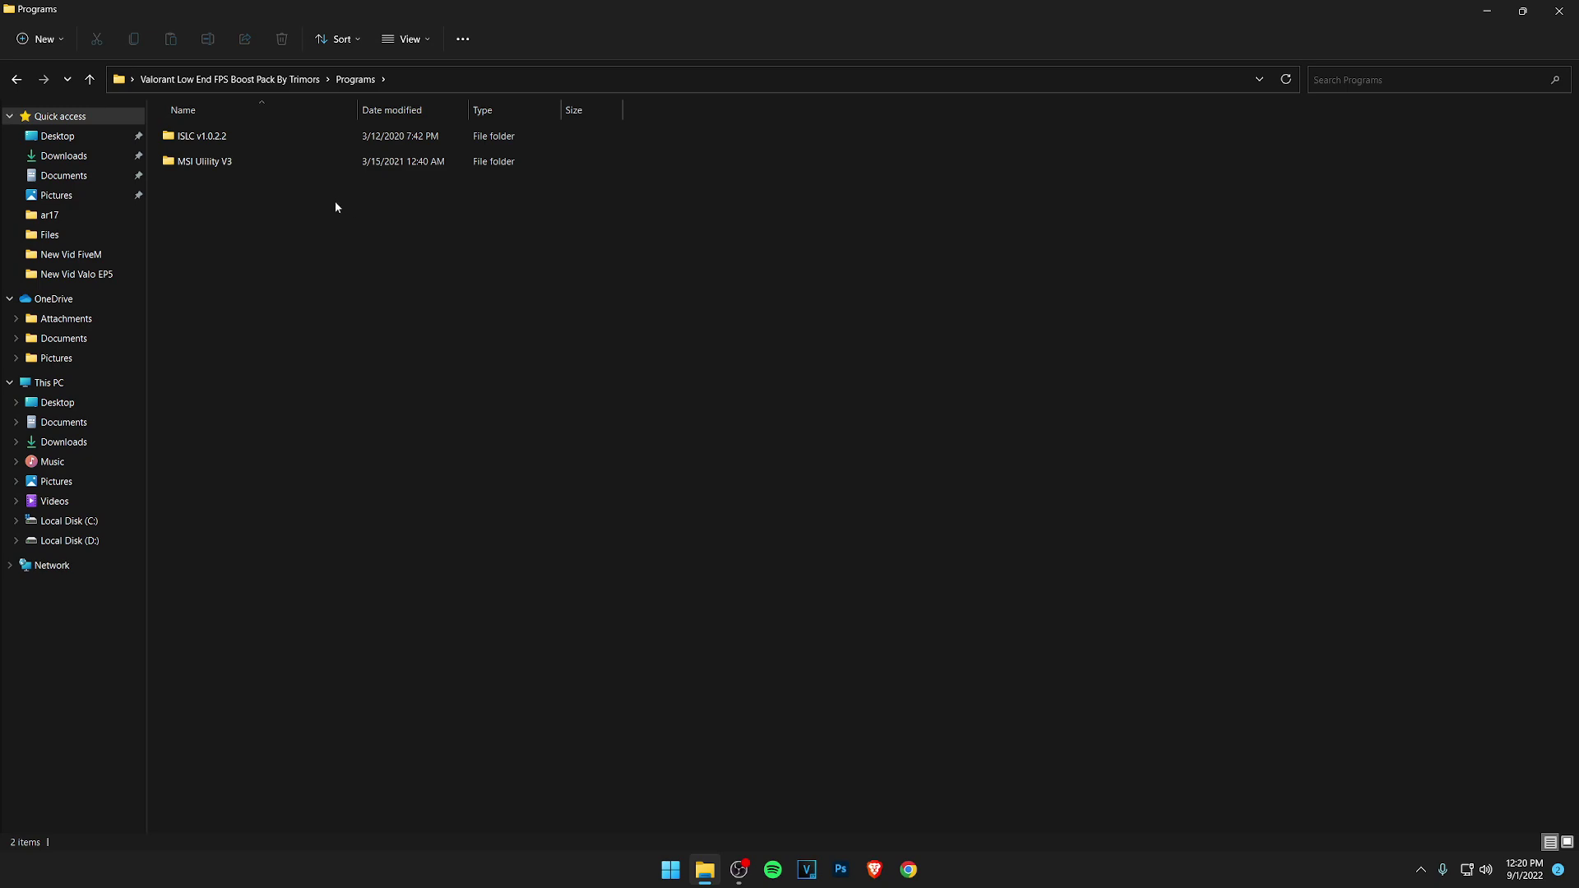
drag(211, 187, 206, 141)
click(262, 228)
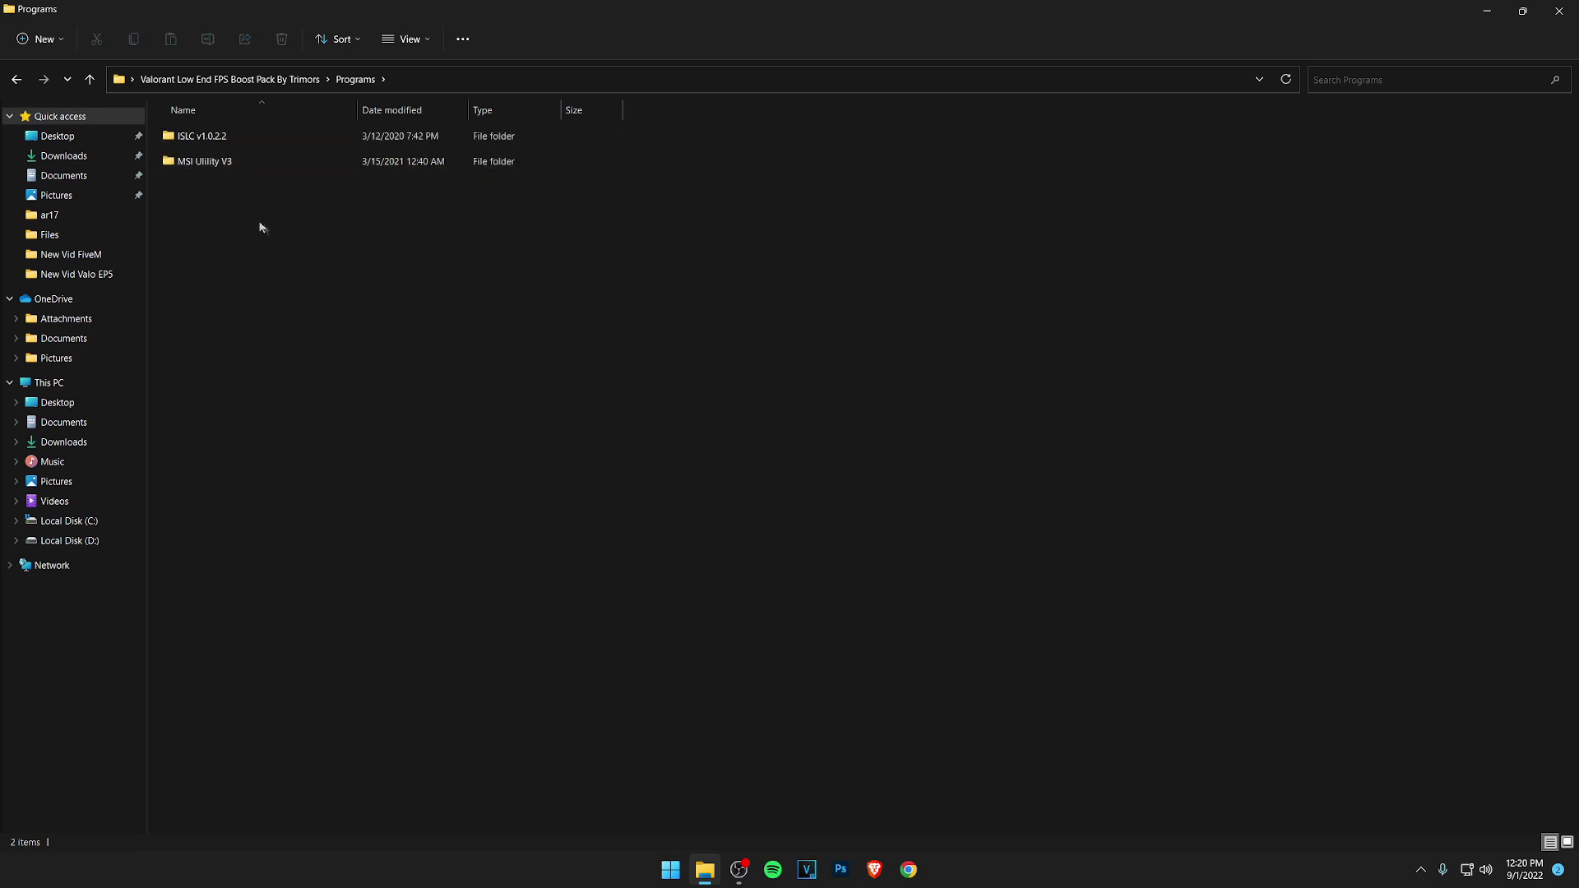
Step: Open the ISLC v1.0.2.2 folder inside Programs
click(226, 142)
right_click(226, 141)
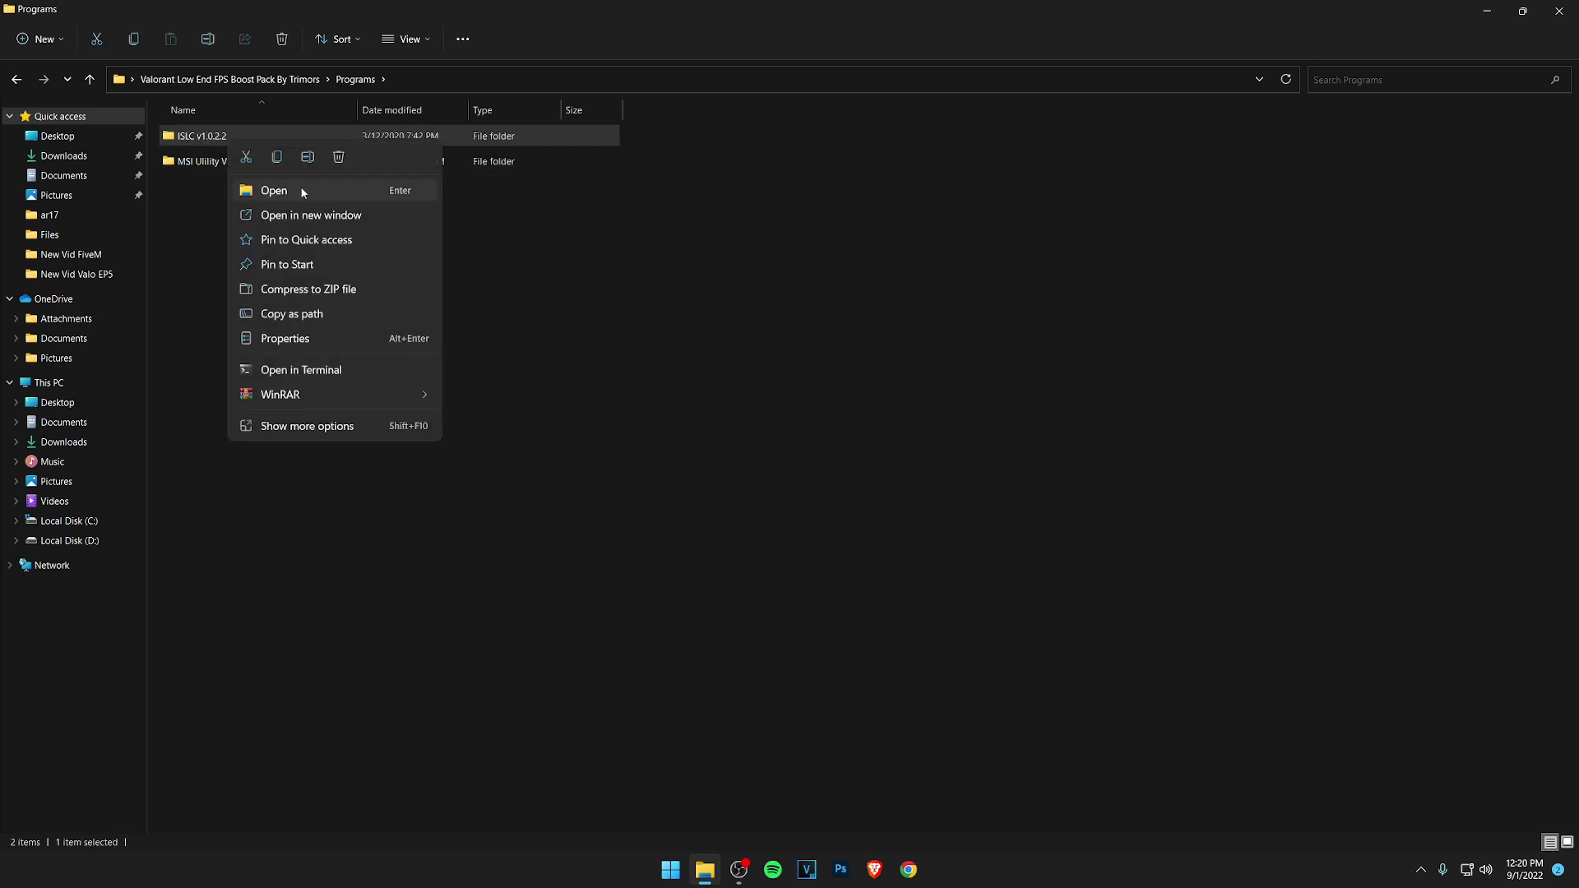
click(299, 186)
click(242, 139)
double_click(244, 142)
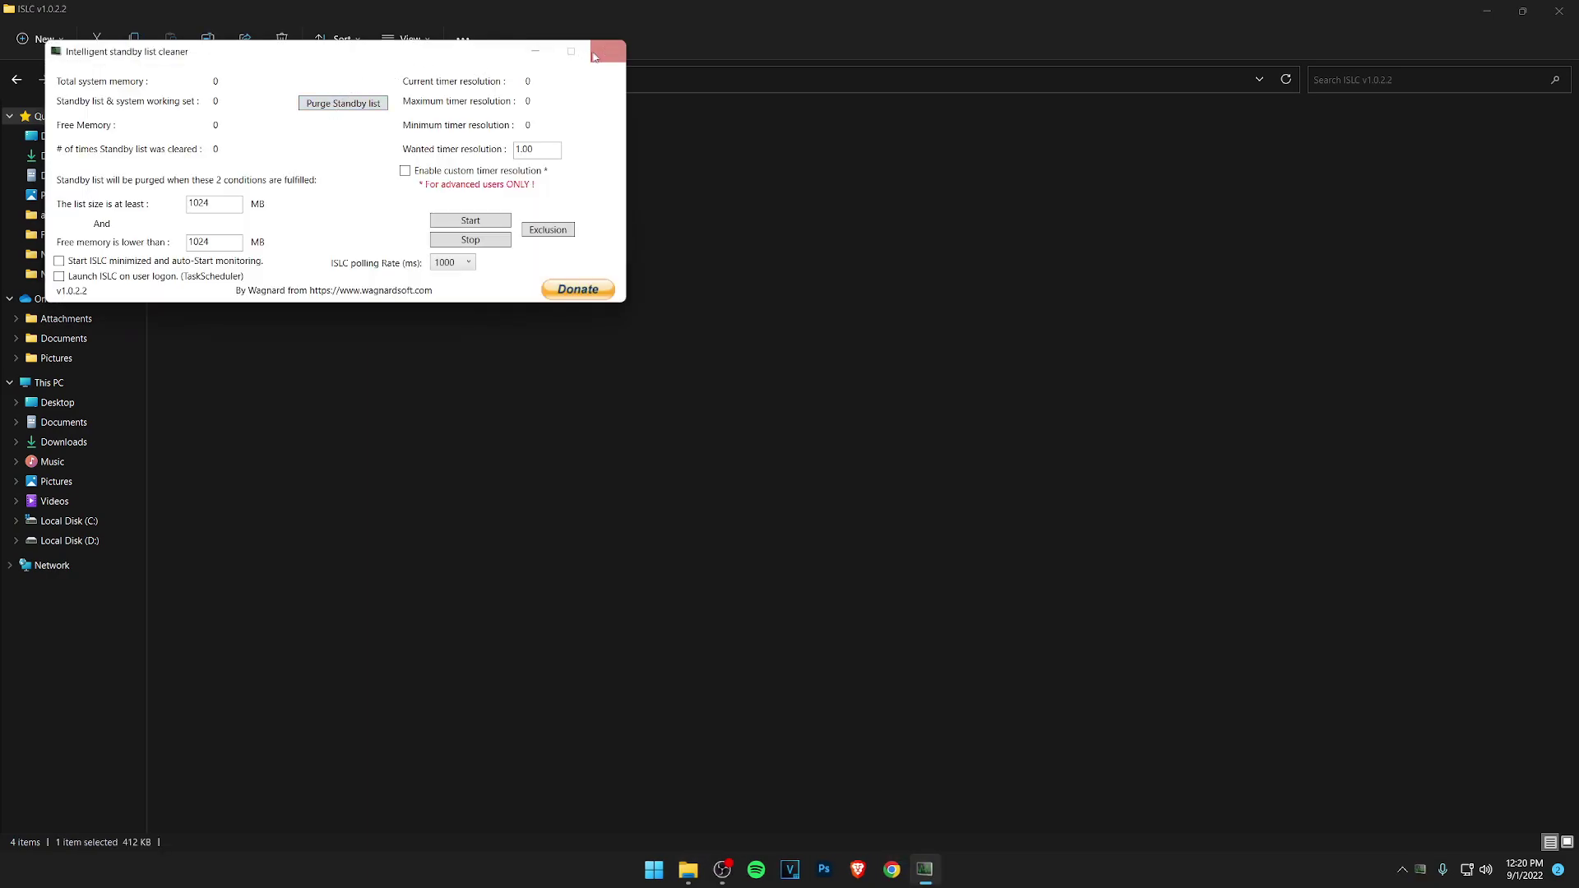
click(594, 54)
Step: Run Intelligent standby list cleaner ISLC.exe as administrator and move its window to the middle of the desktop
right_click(312, 140)
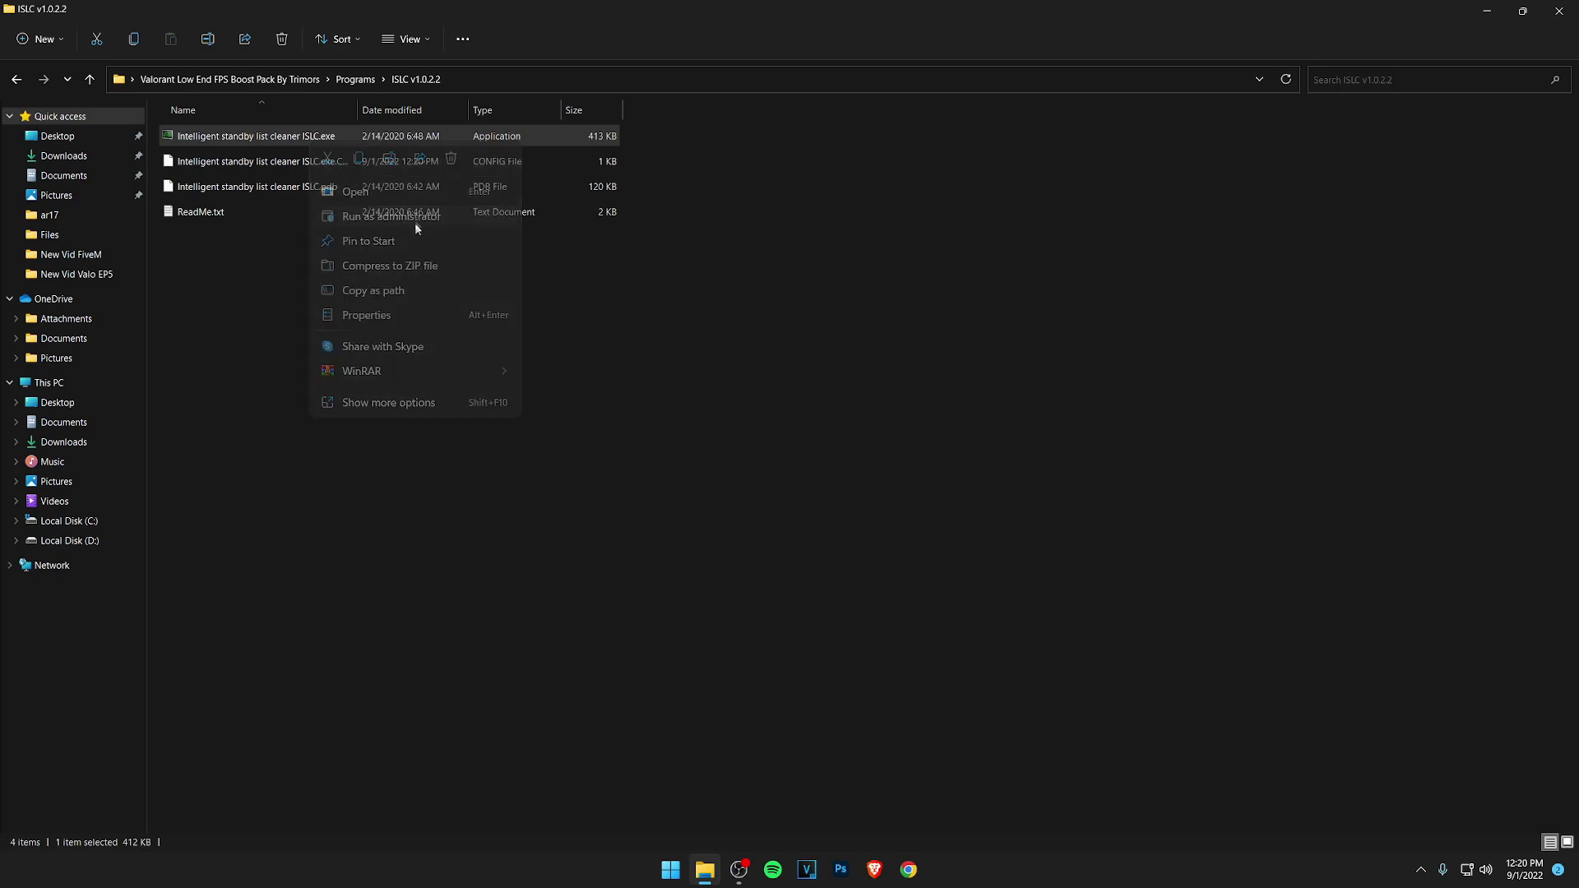
click(414, 217)
drag(359, 76, 763, 323)
Step: Set the standby list purge conditions to a list size of at least 1024 MB and free memory lower than 32000 MB
drag(660, 457, 564, 464)
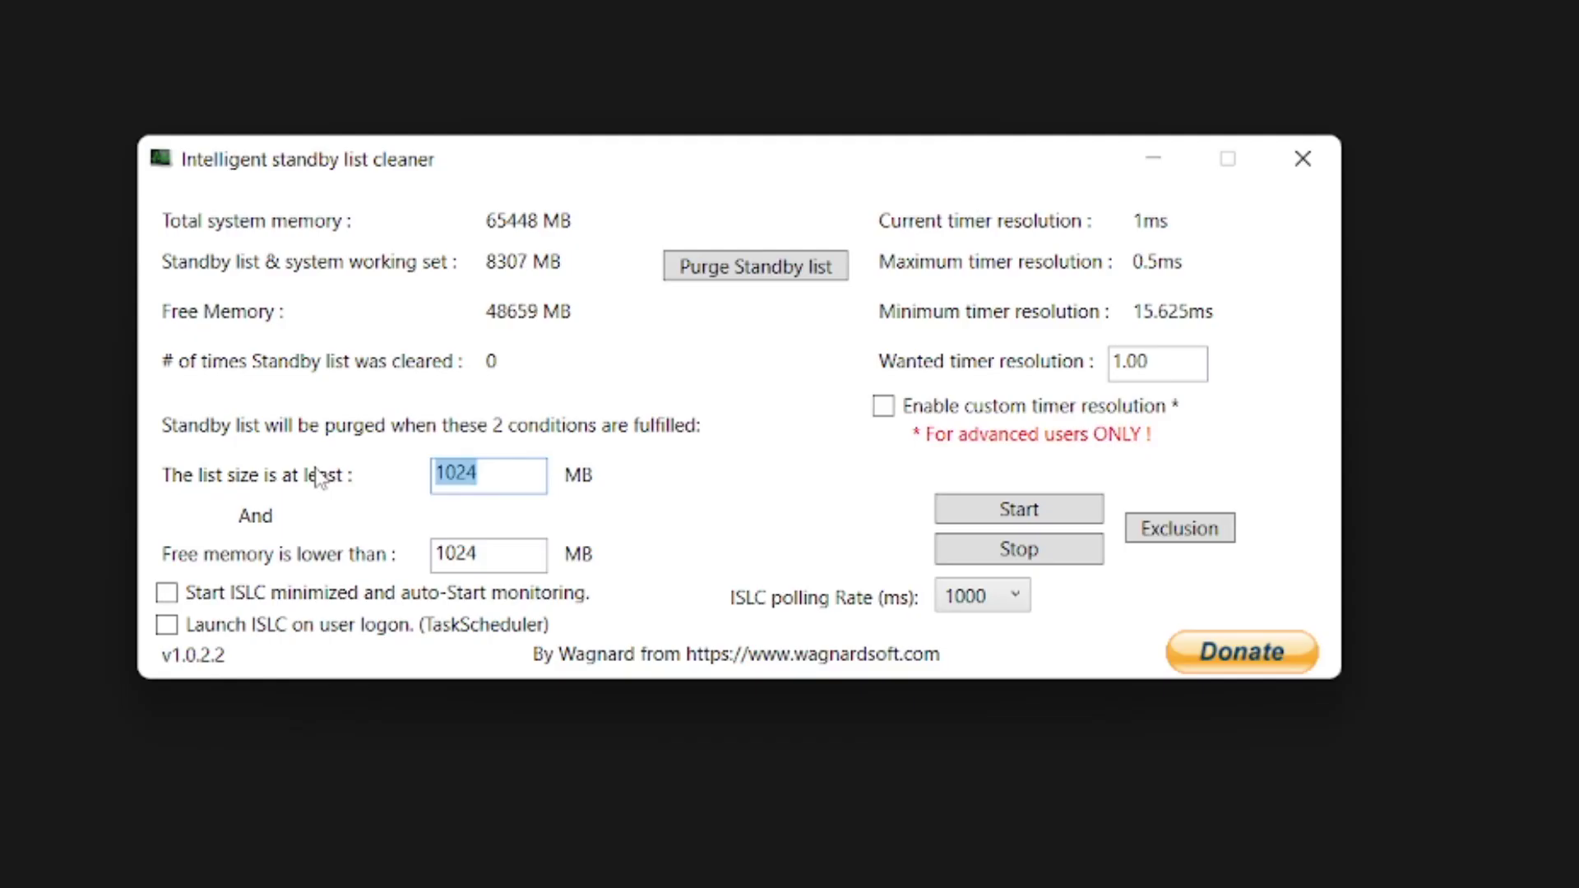
text(10)
drag(525, 557, 349, 579)
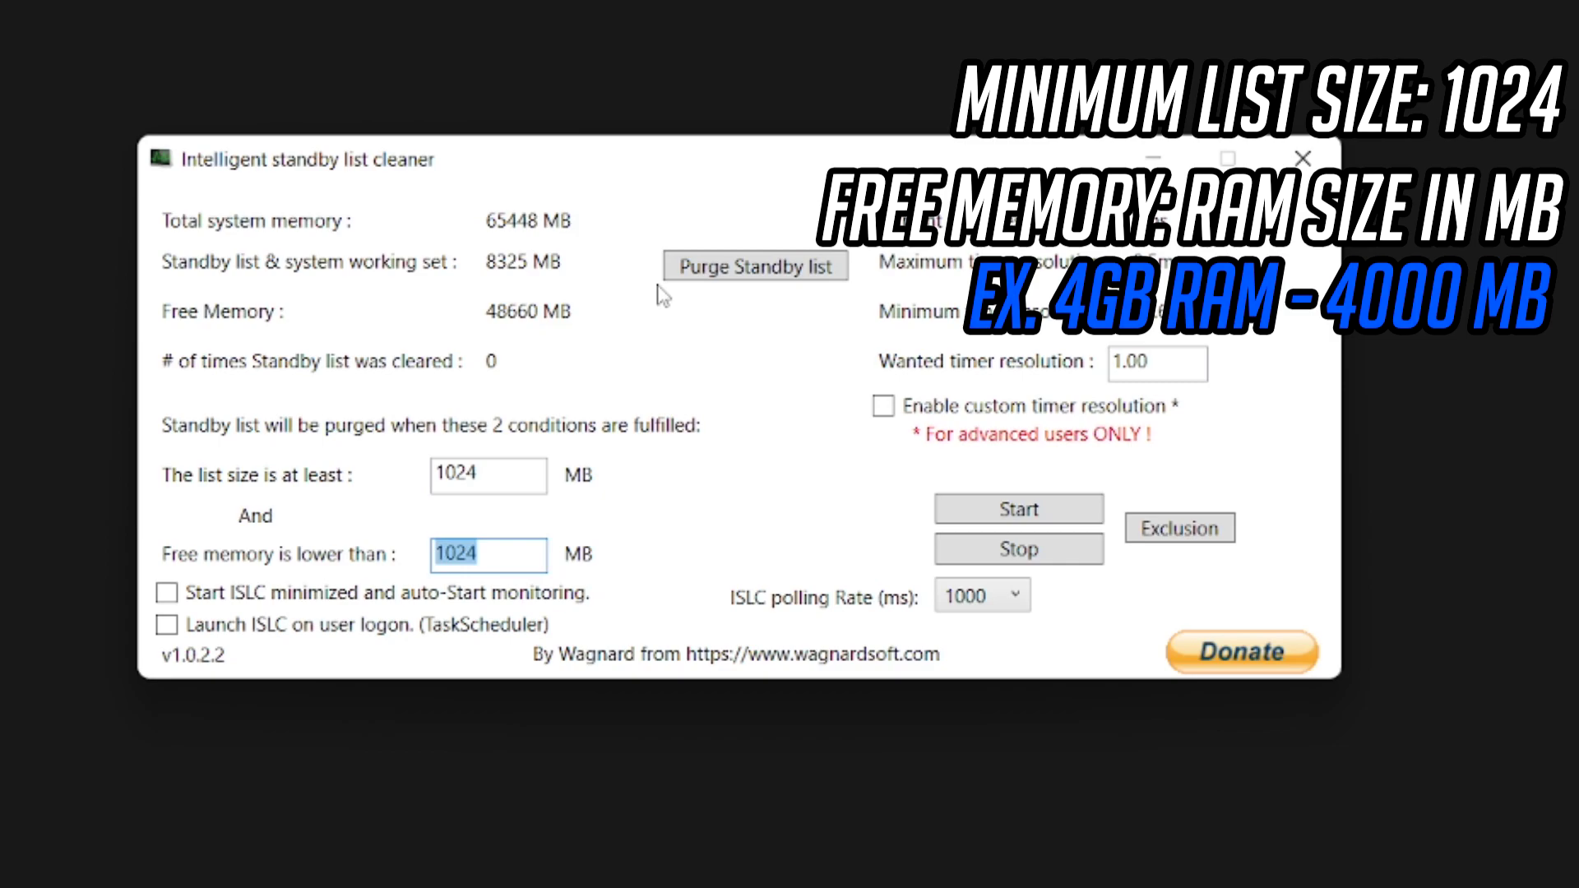
text(32000)
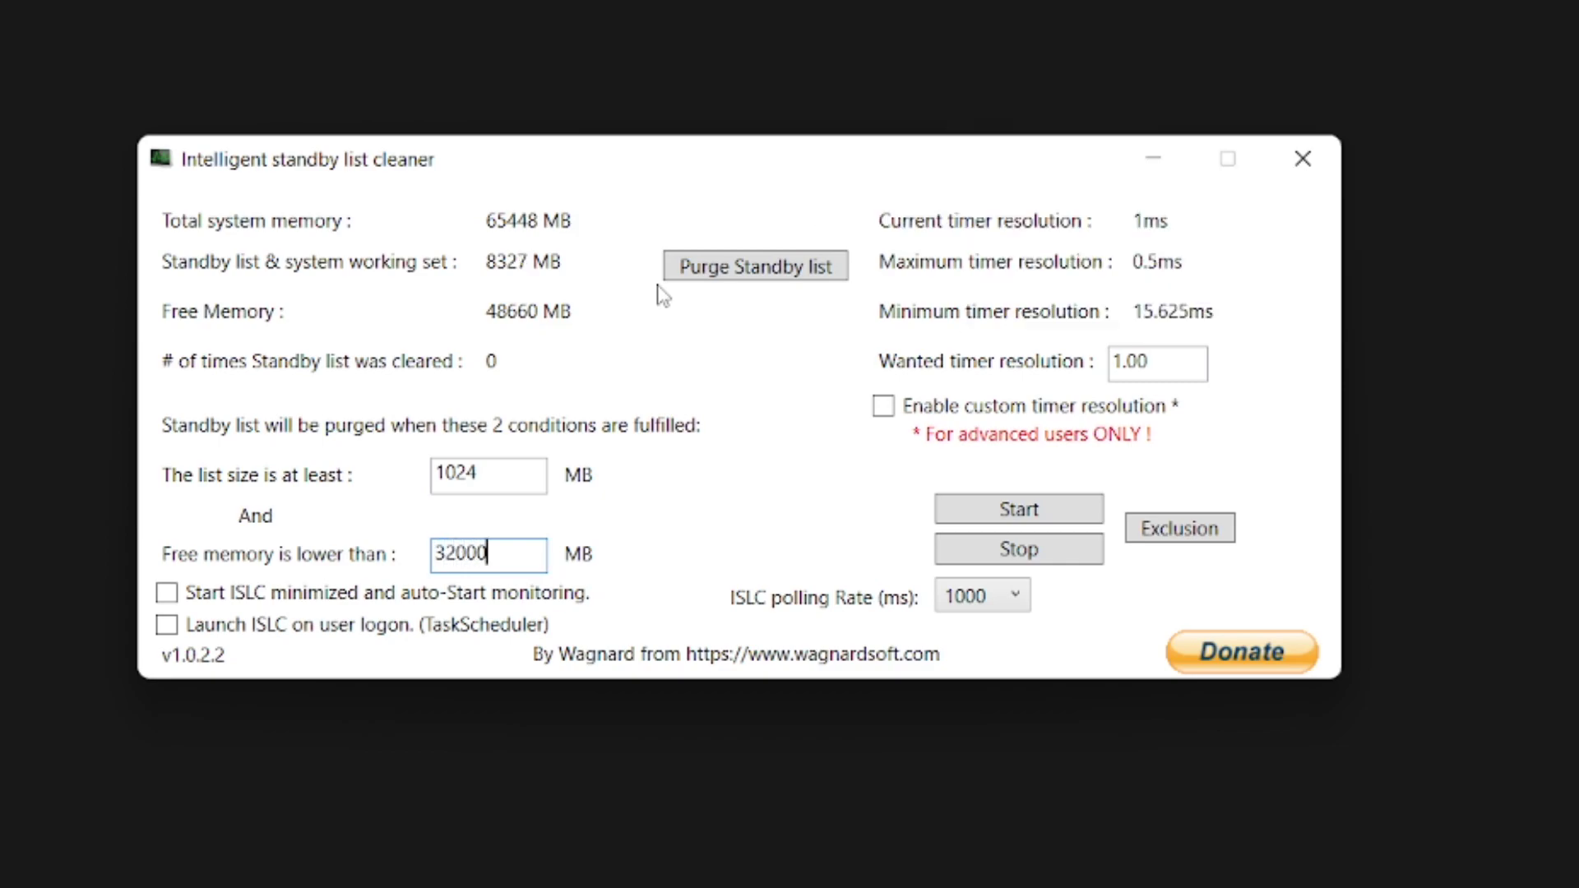
drag(491, 553, 378, 556)
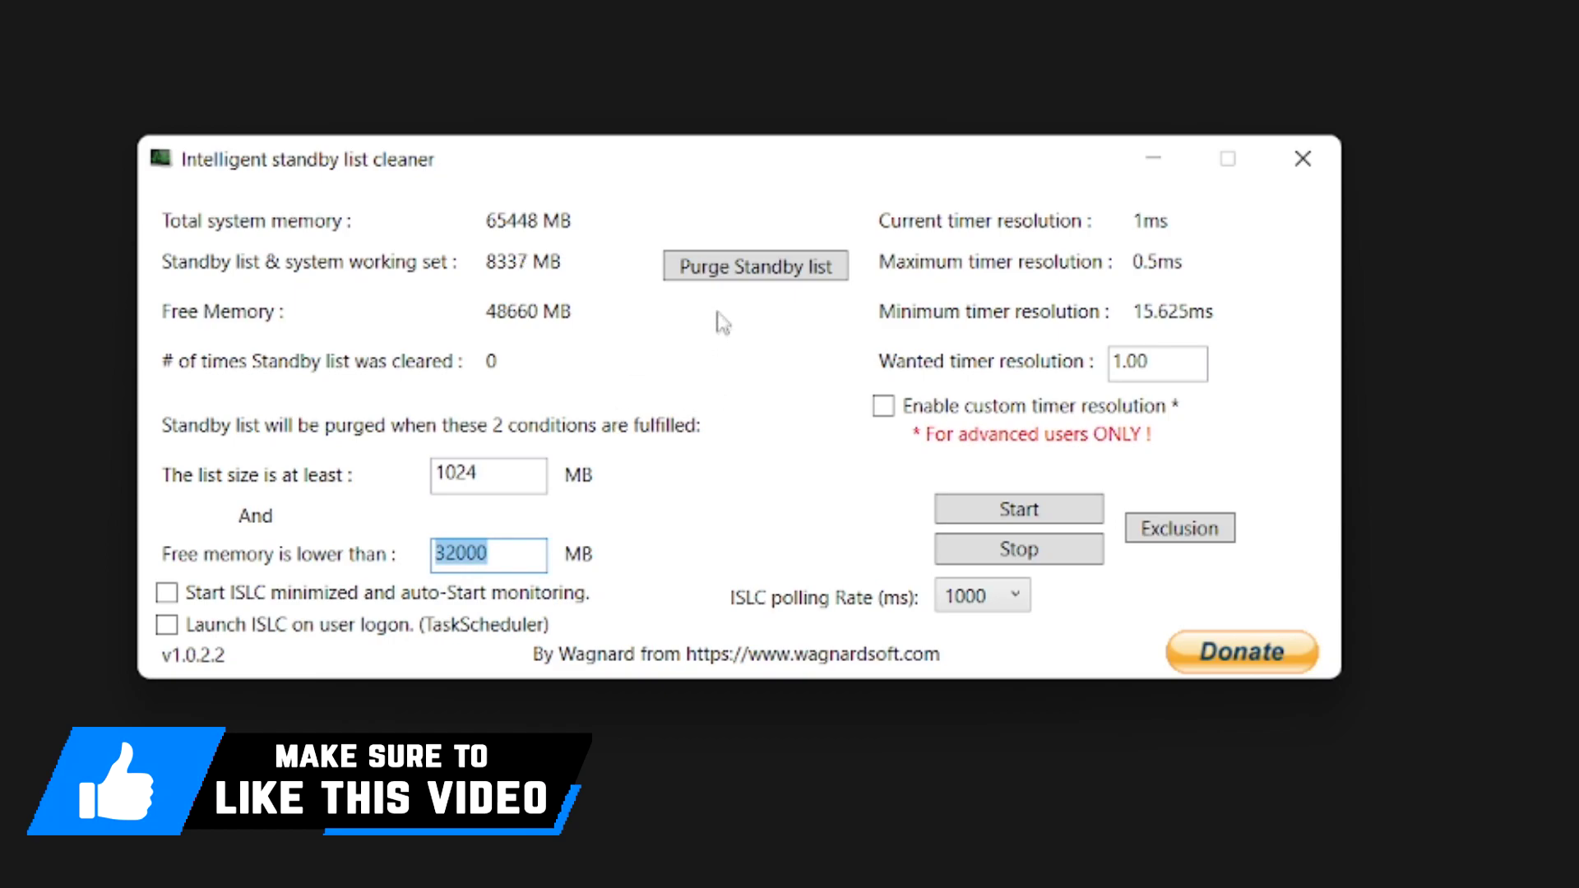
Step: Set the ISLC polling rate to 500 ms
click(996, 609)
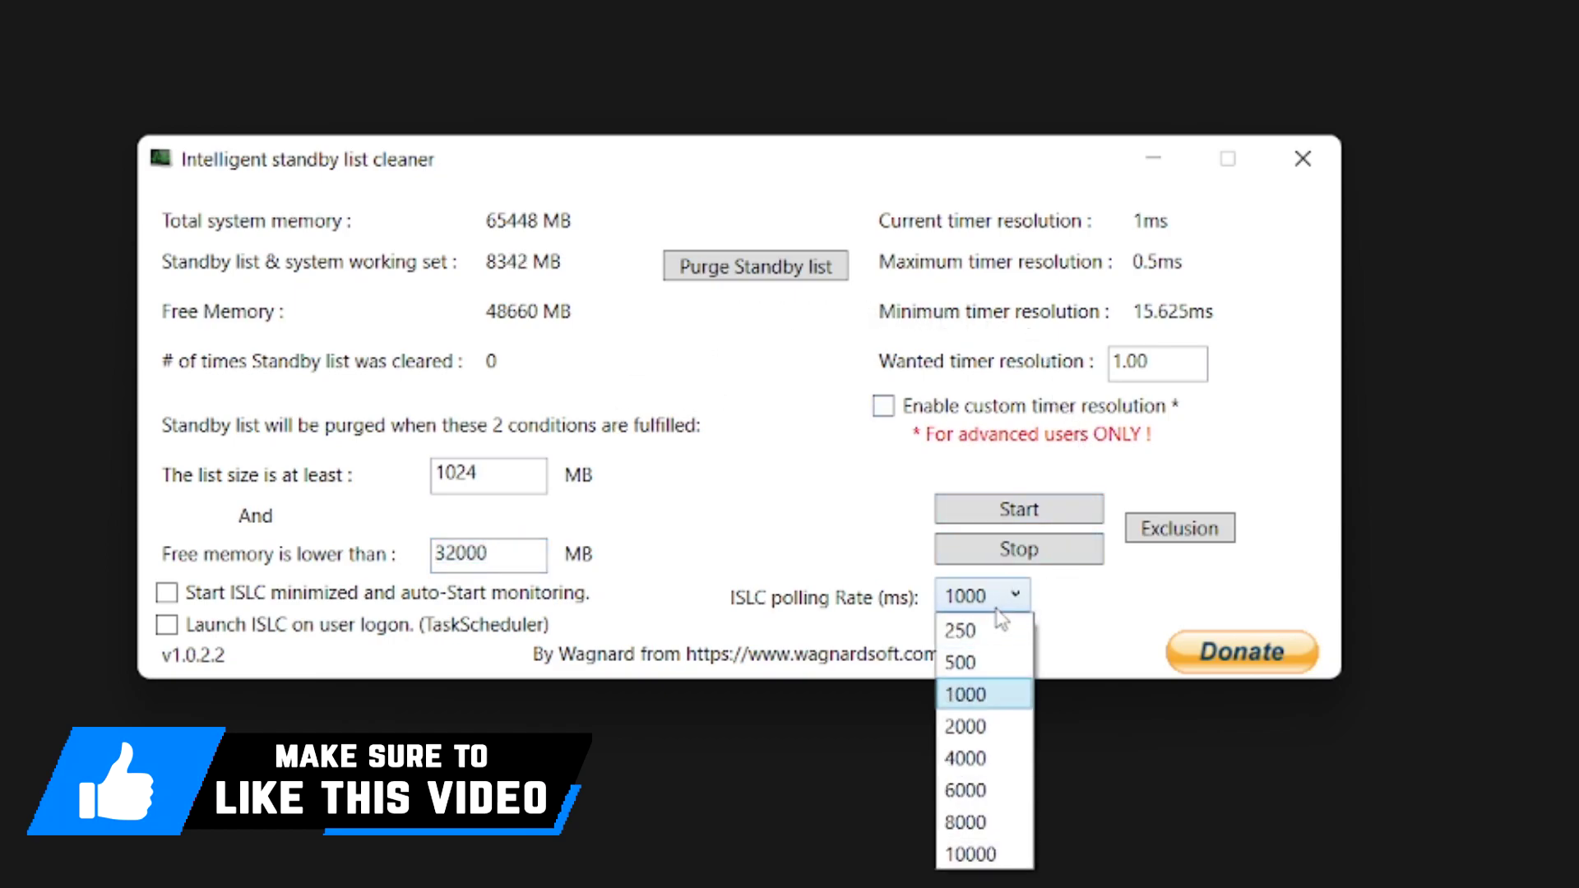
click(997, 663)
click(987, 605)
click(959, 668)
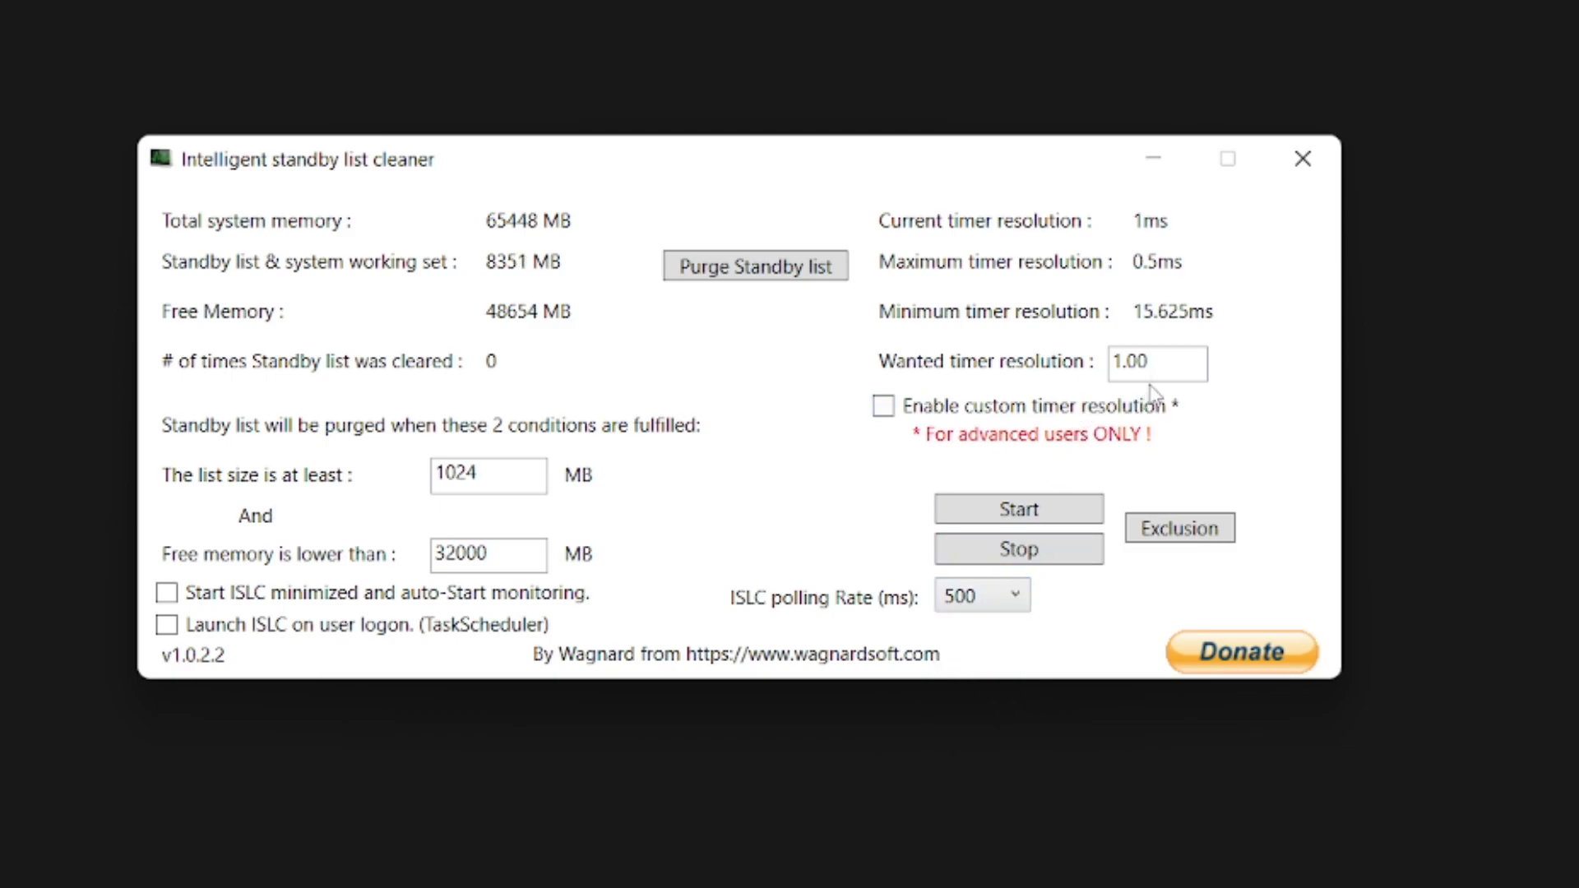
Step: Set the wanted timer resolution to 0.50 and enable the custom timer resolution
drag(1156, 368, 1109, 380)
text(0.50)
key(Delete)
key(Delete)
drag(1148, 361, 998, 376)
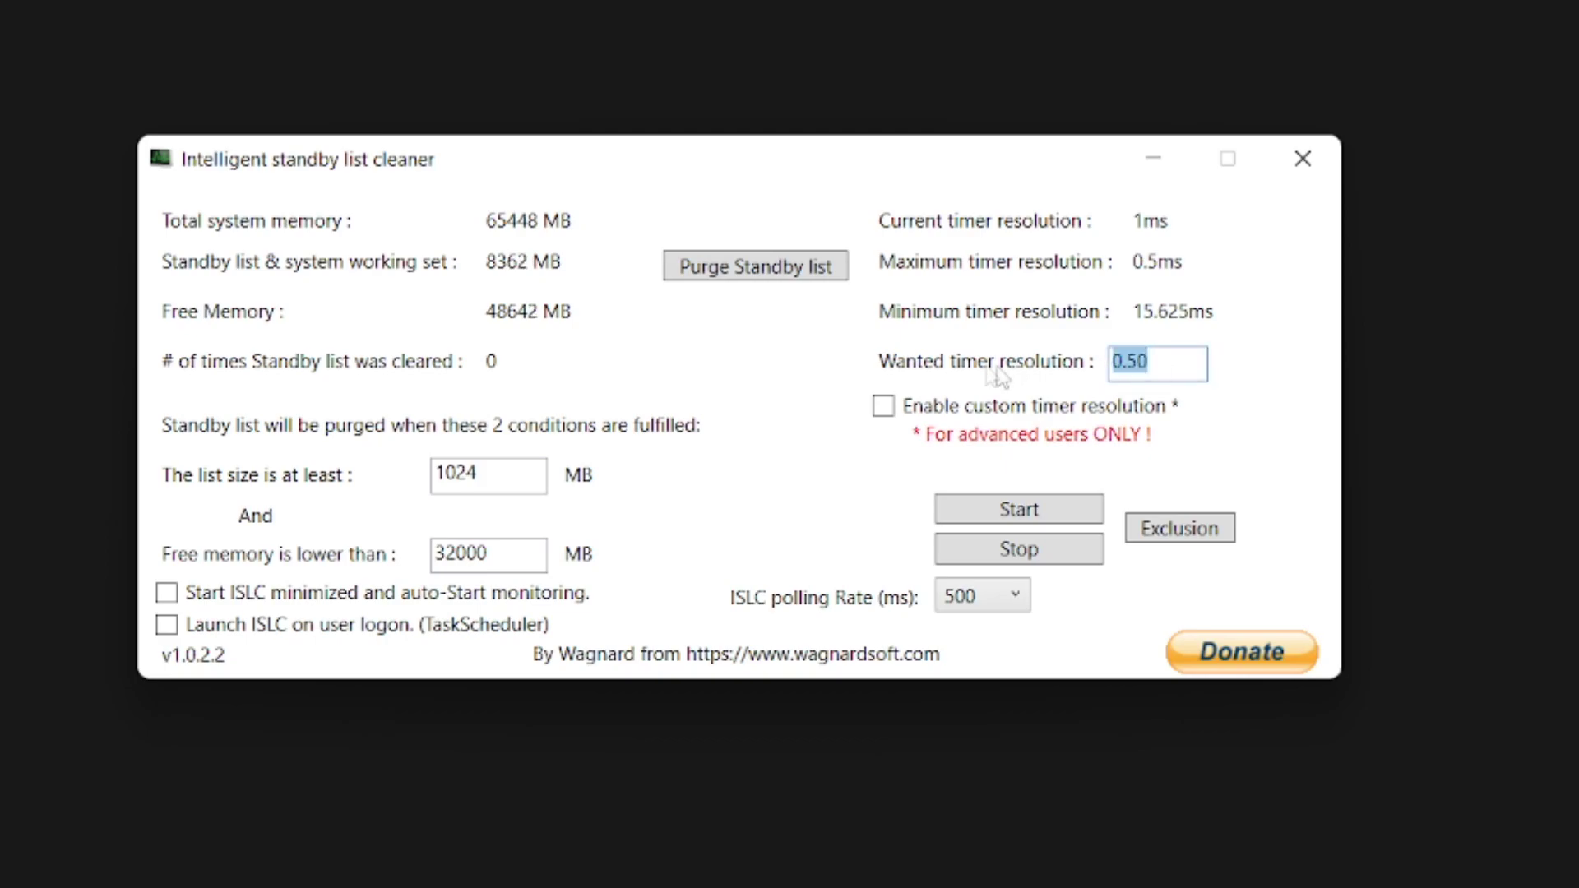
click(884, 407)
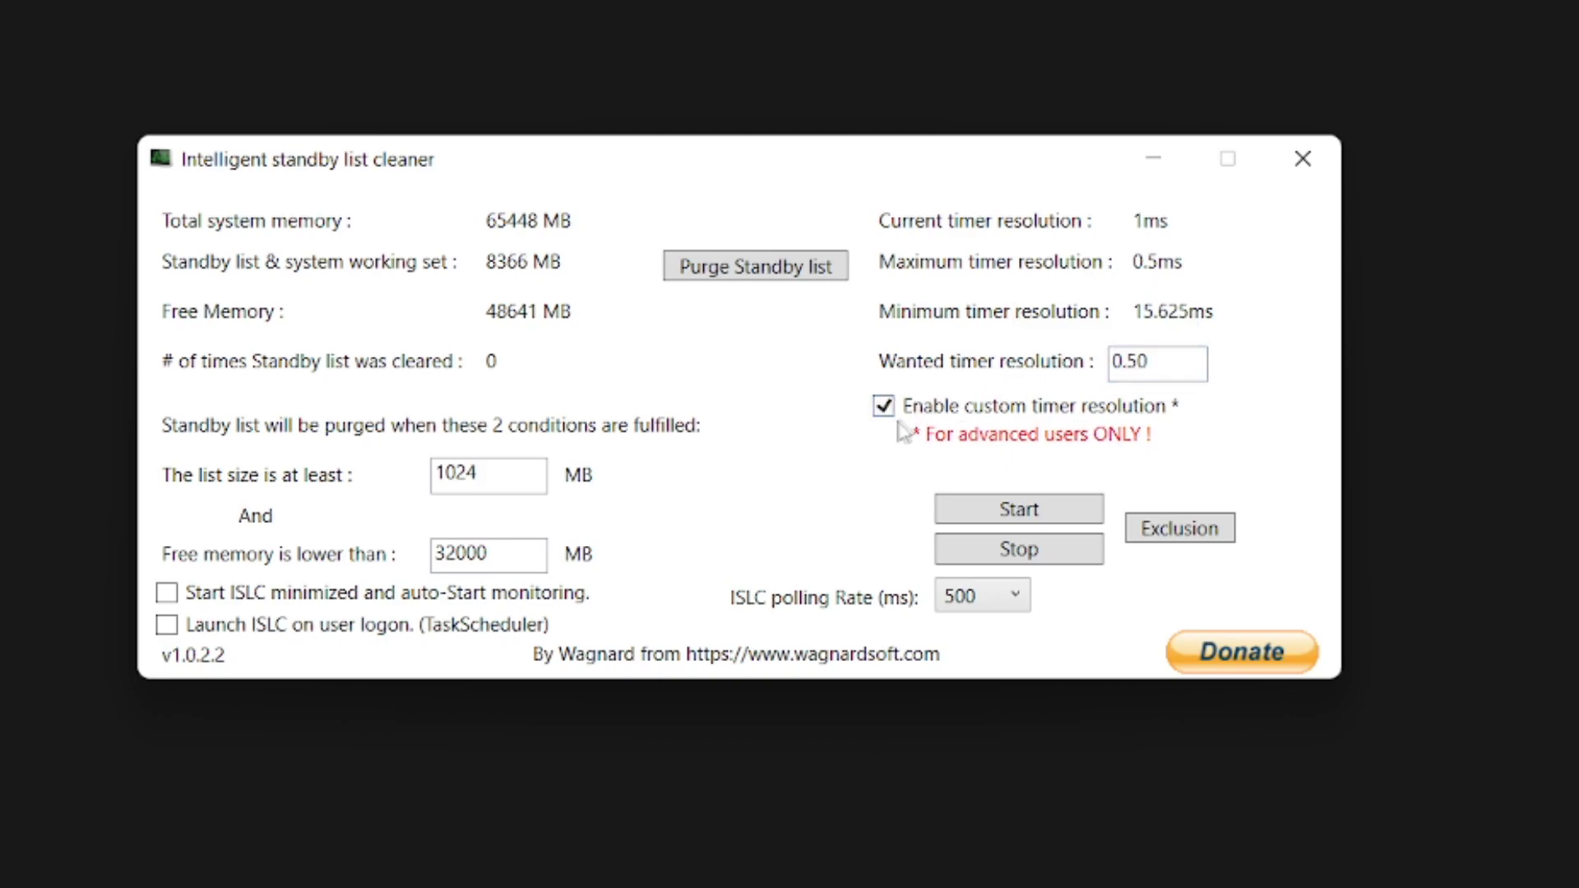
Step: Purge the standby list and start ISLC monitoring
click(738, 278)
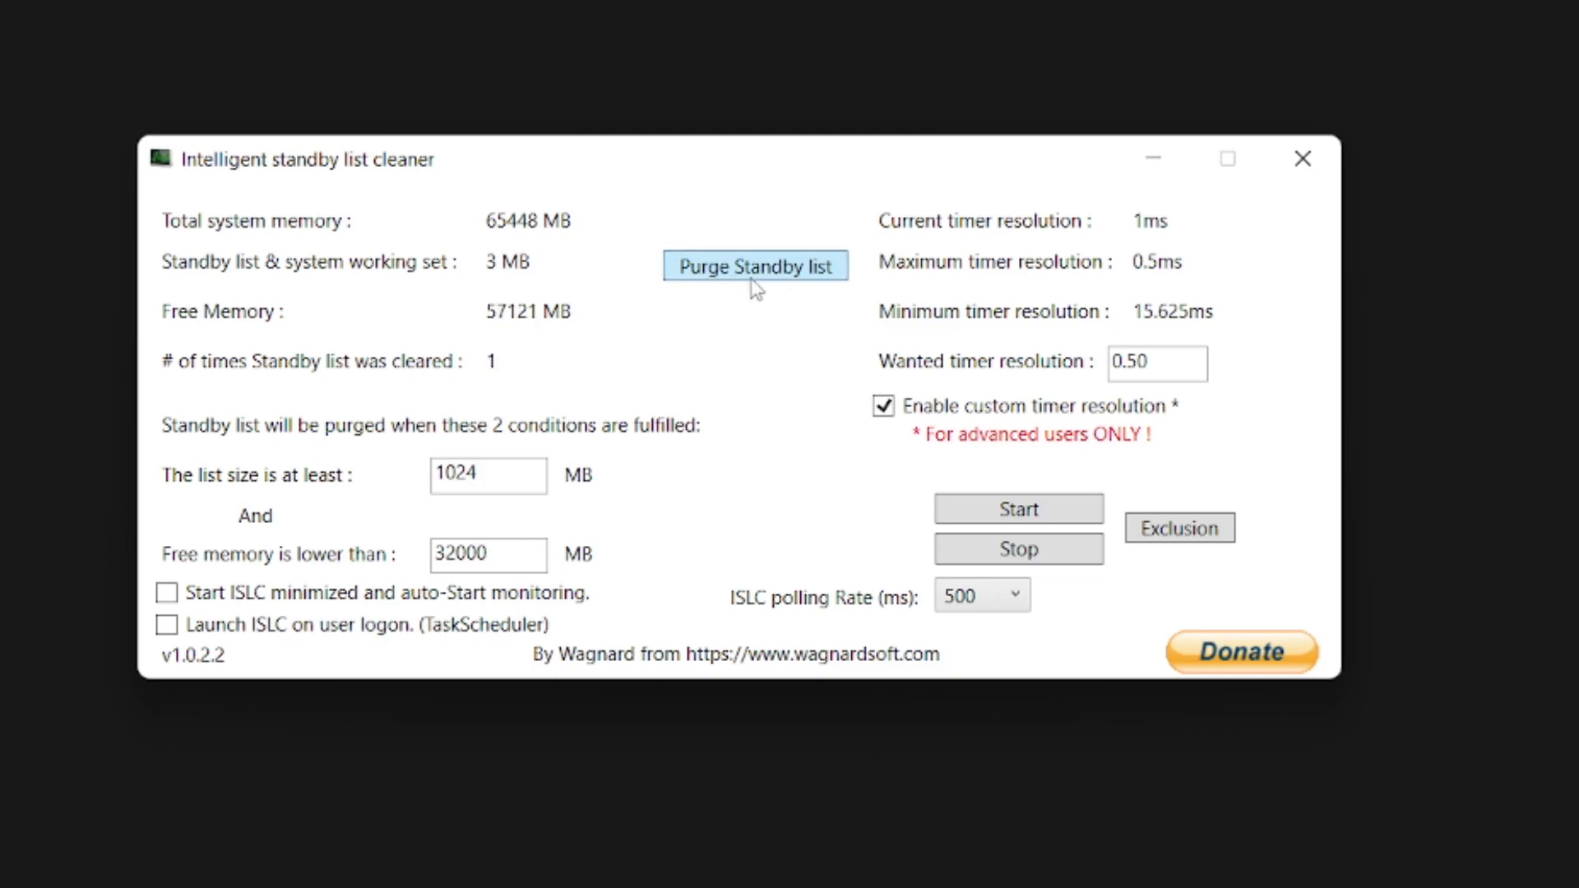
click(1044, 509)
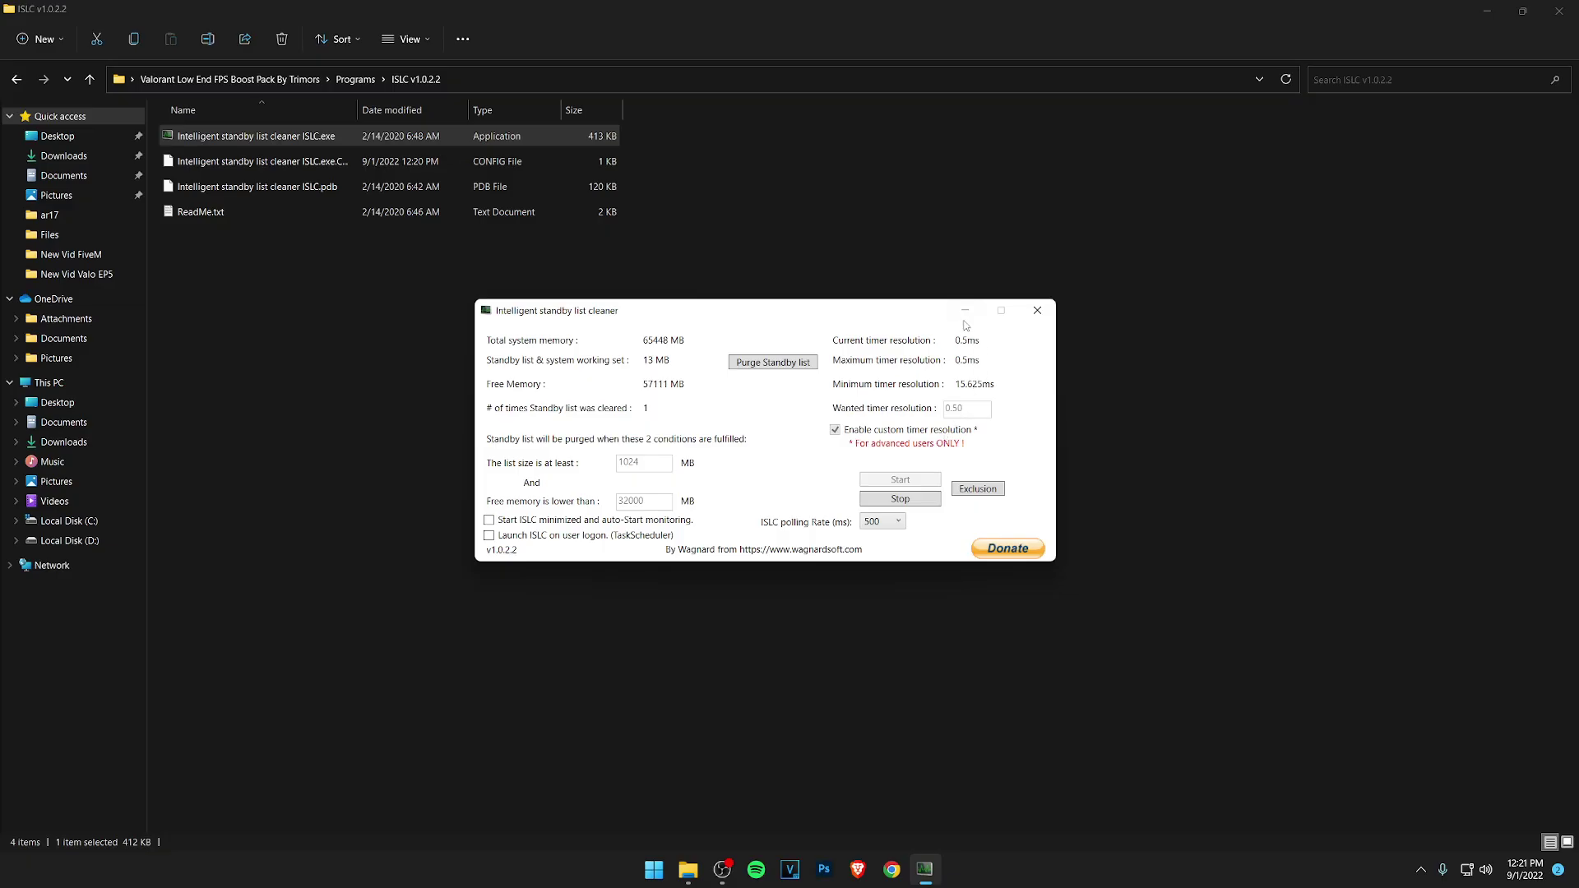
Step: Minimize ISLC to the system tray and find it among the hidden tray icons
click(965, 311)
click(985, 347)
click(1420, 870)
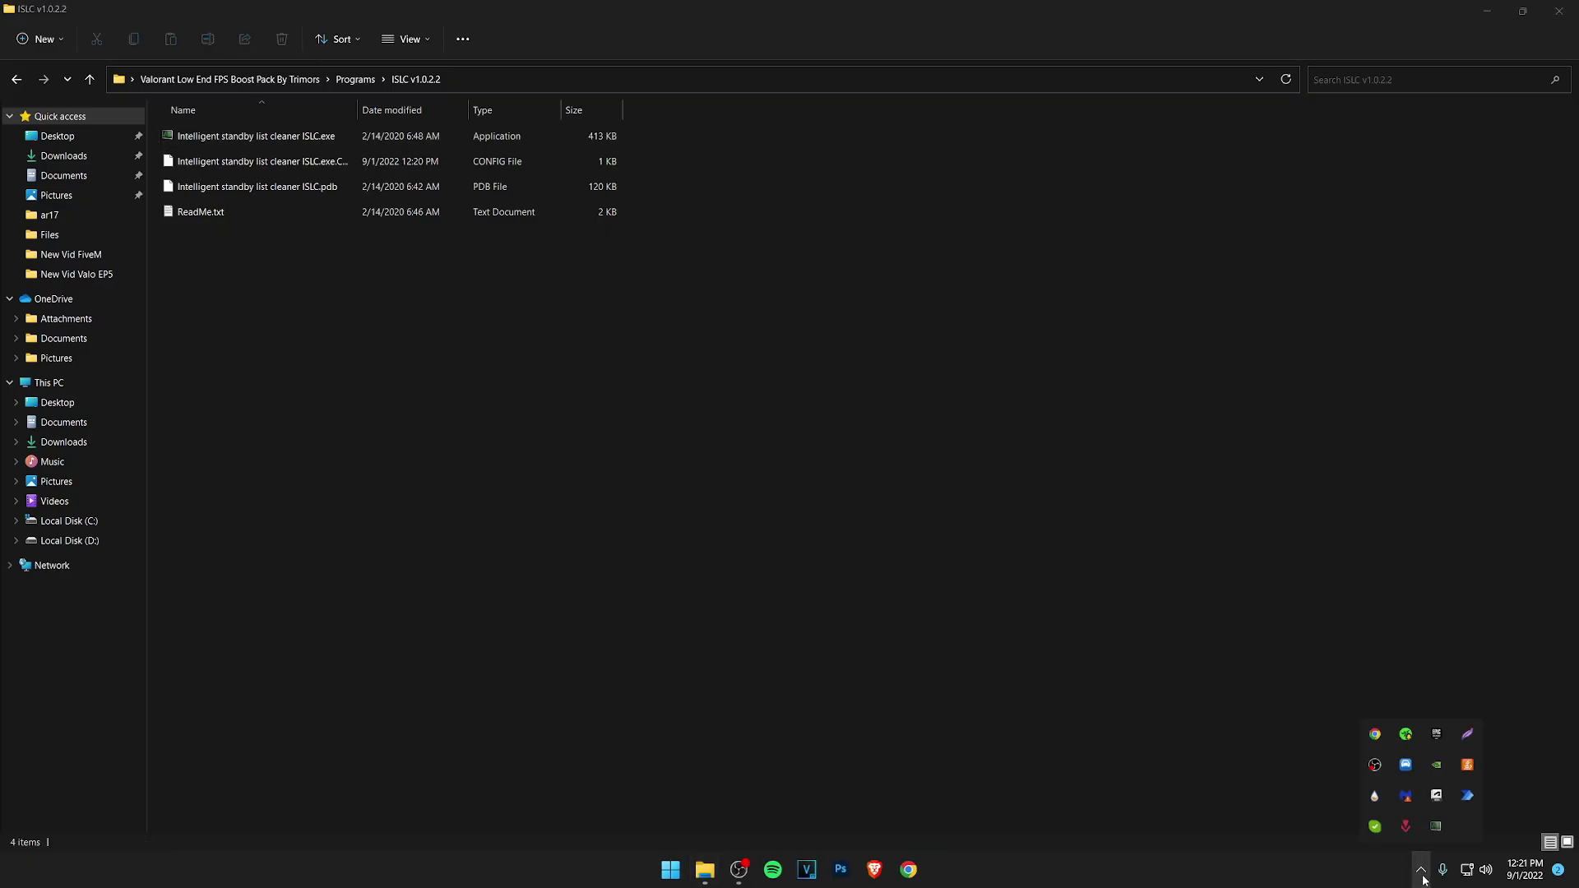
click(1435, 826)
Step: Run MSI_util_v3.exe from the MSI Utility V3 folder in Programs as administrator and move its window toward the screen centre
click(17, 79)
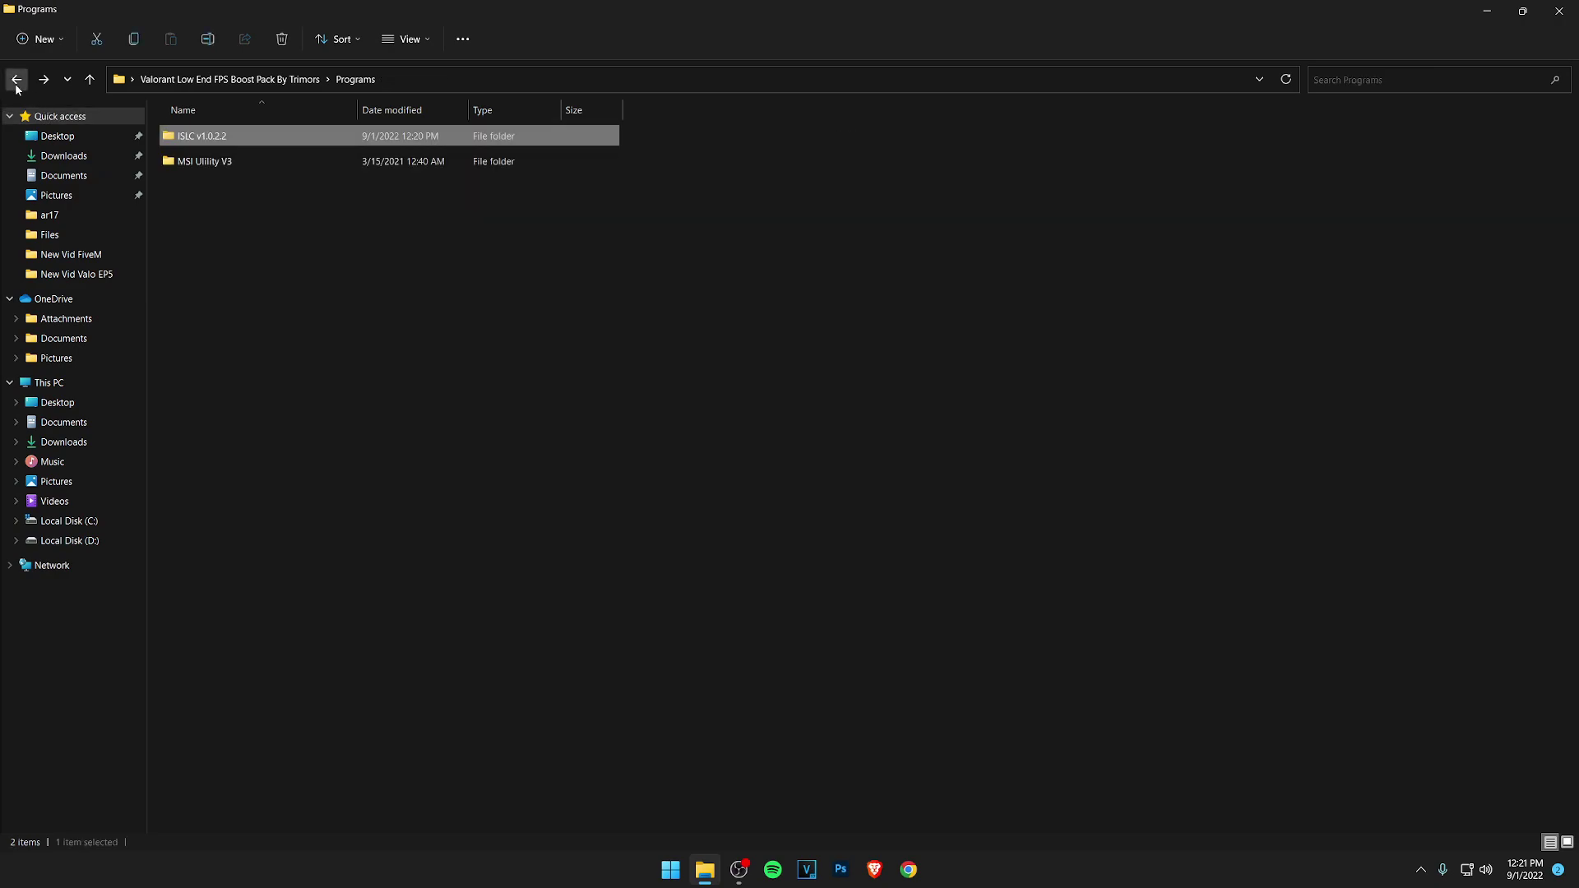
double_click(247, 161)
click(260, 139)
right_click(266, 140)
click(355, 212)
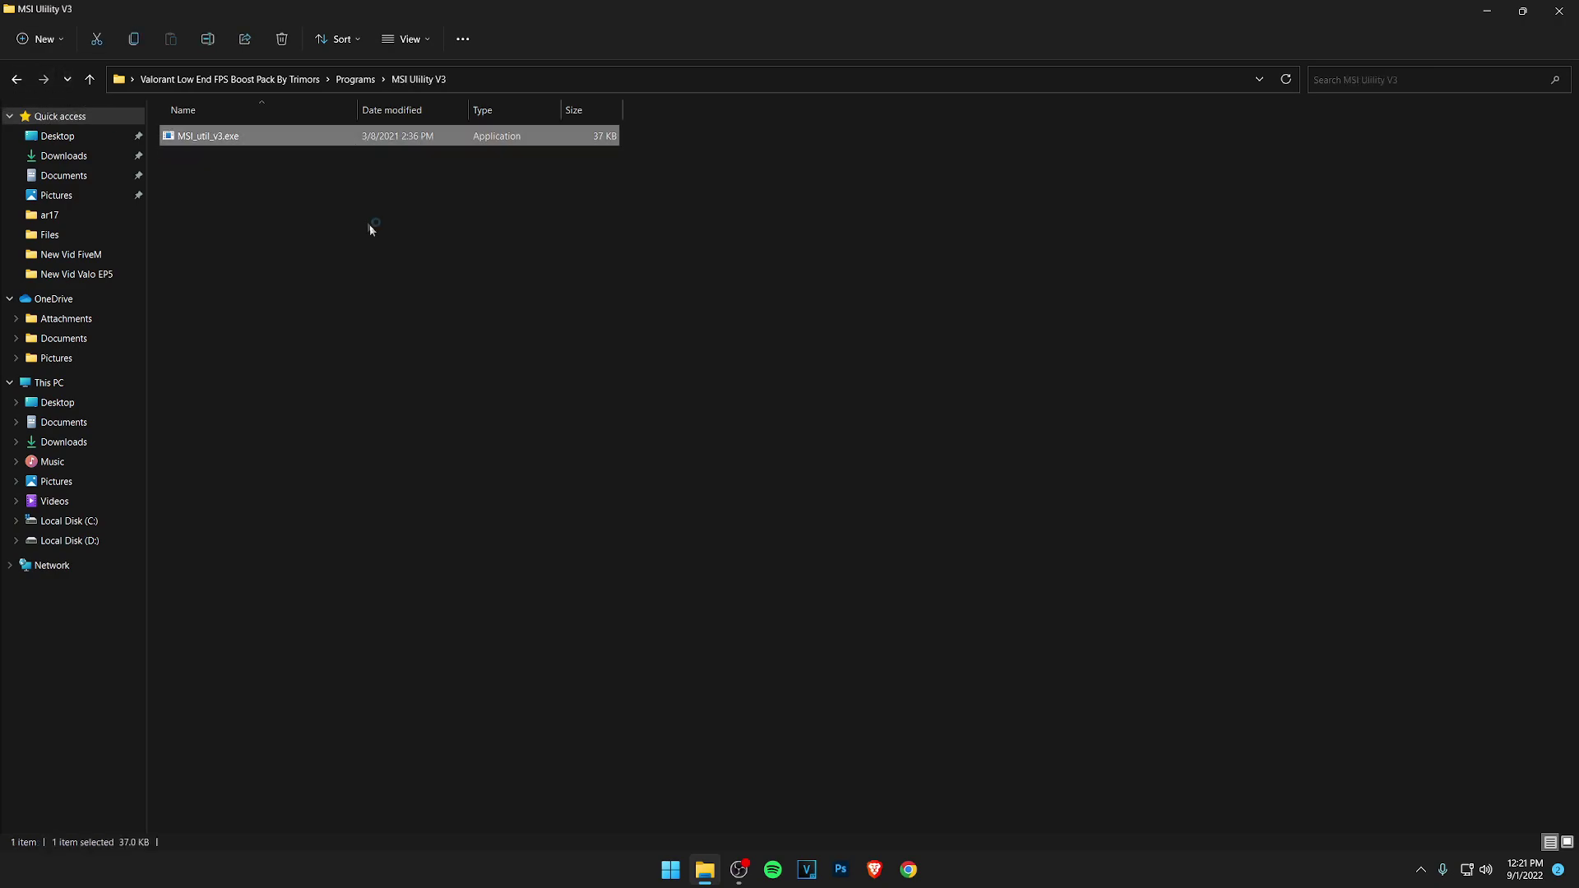
drag(434, 137, 600, 239)
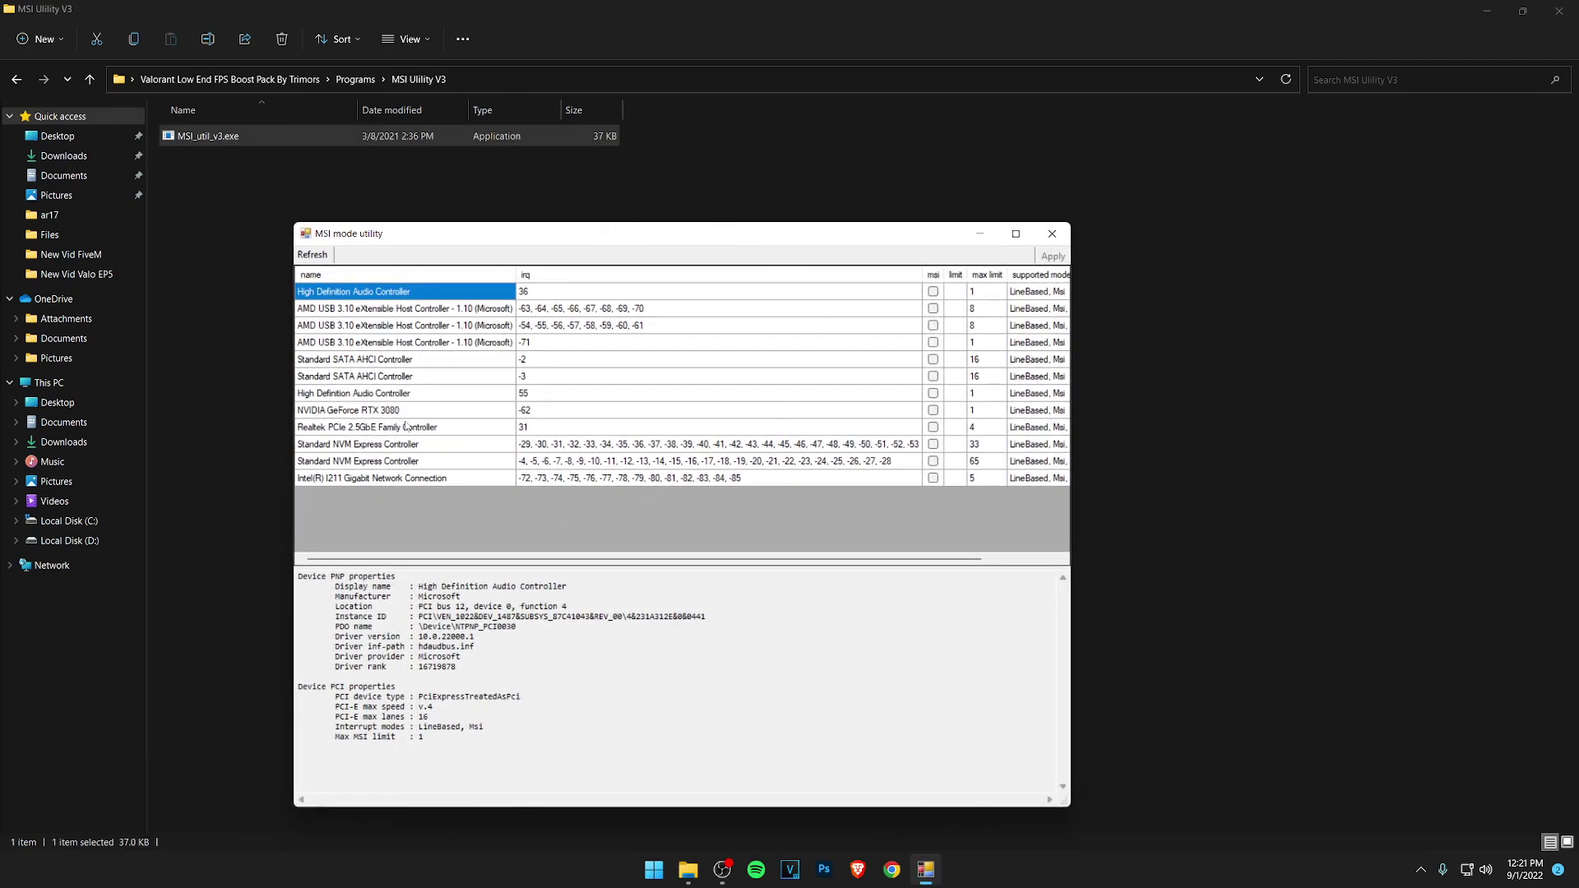
Step: Enable MSI mode for the NVIDIA GeForce RTX 3080 and set its interrupt priority to High
click(433, 411)
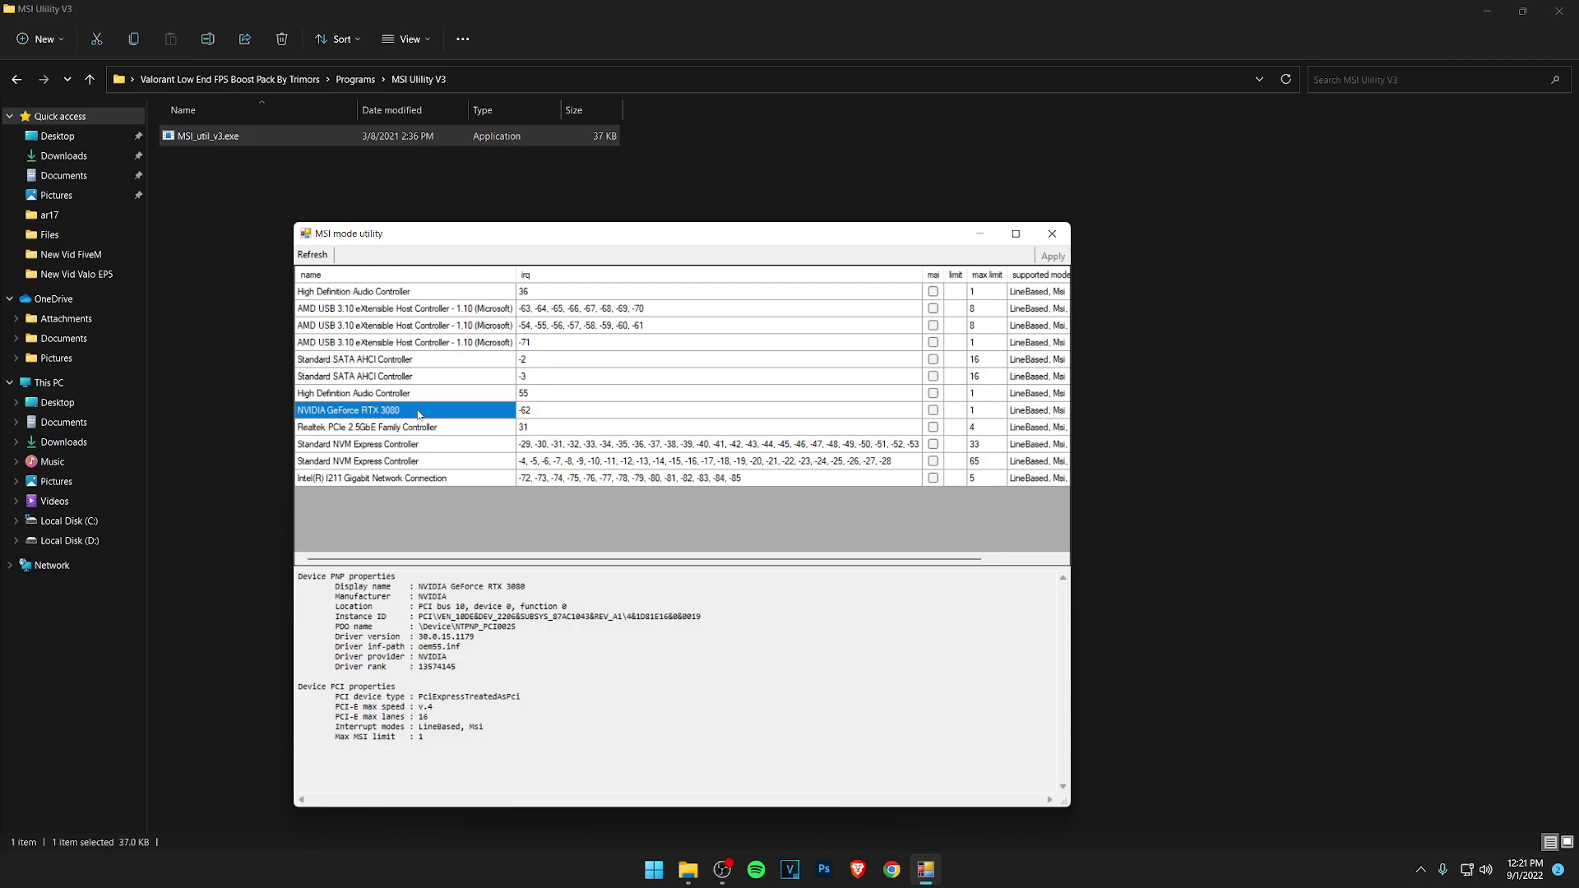
drag(603, 559, 669, 578)
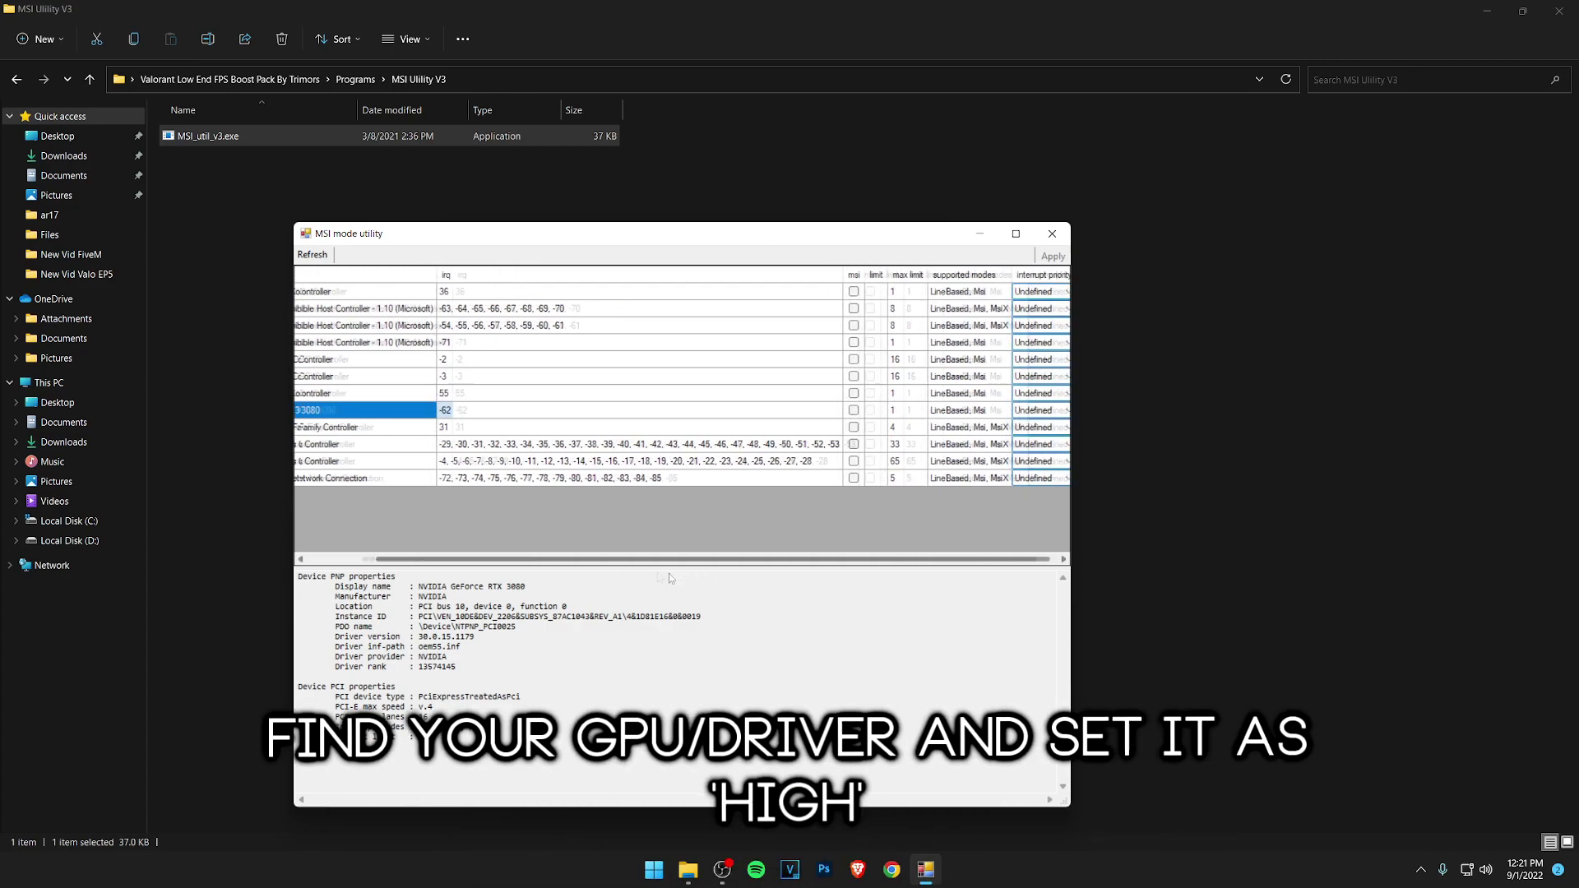
click(847, 410)
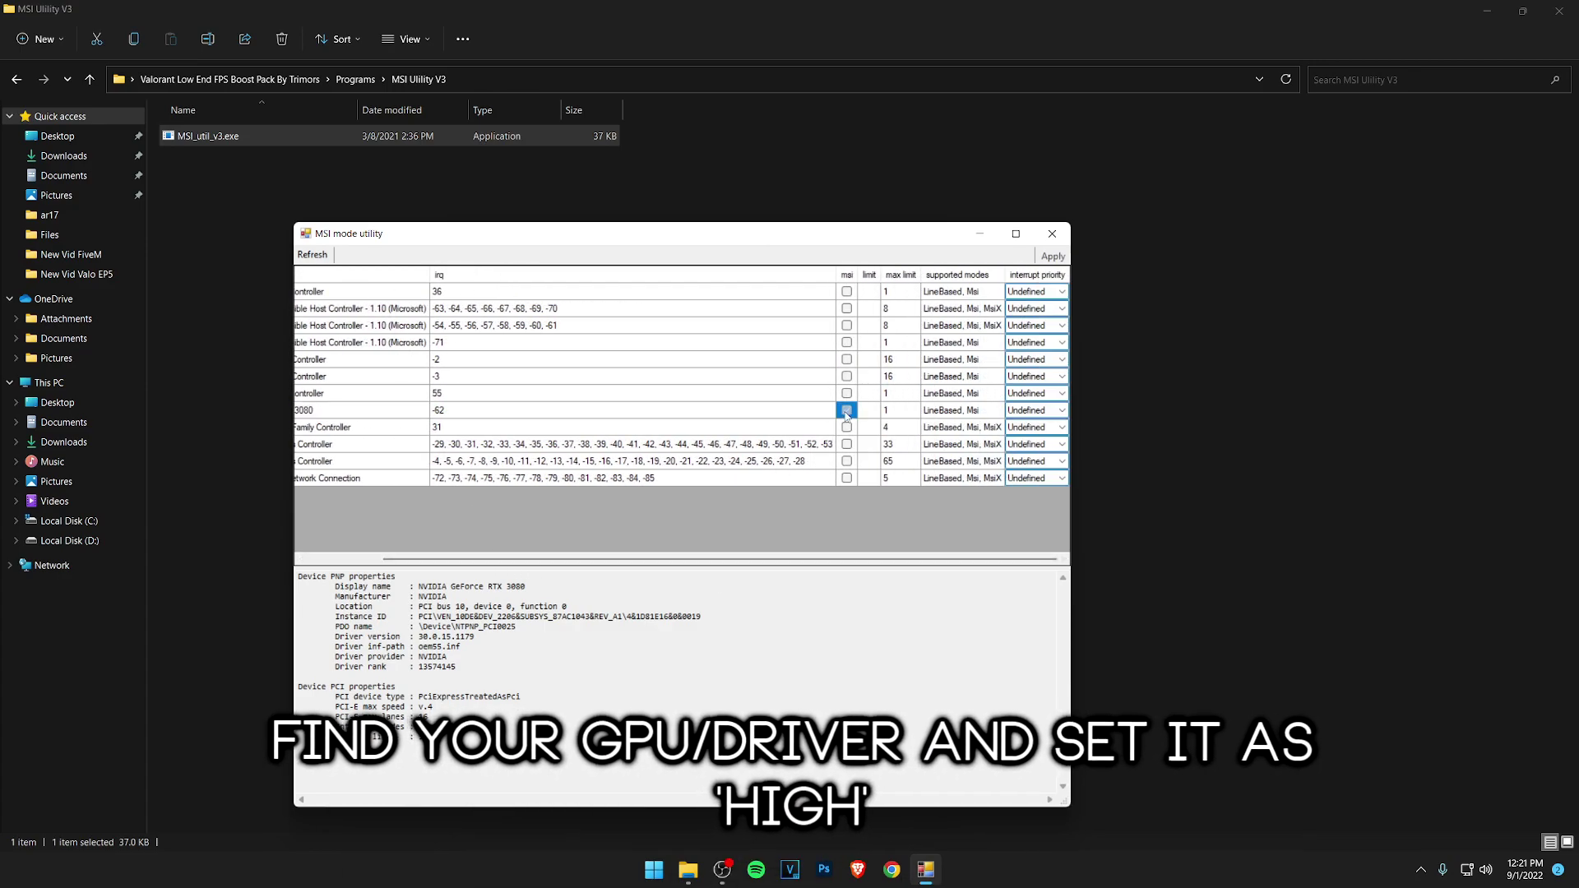
click(846, 409)
click(1035, 410)
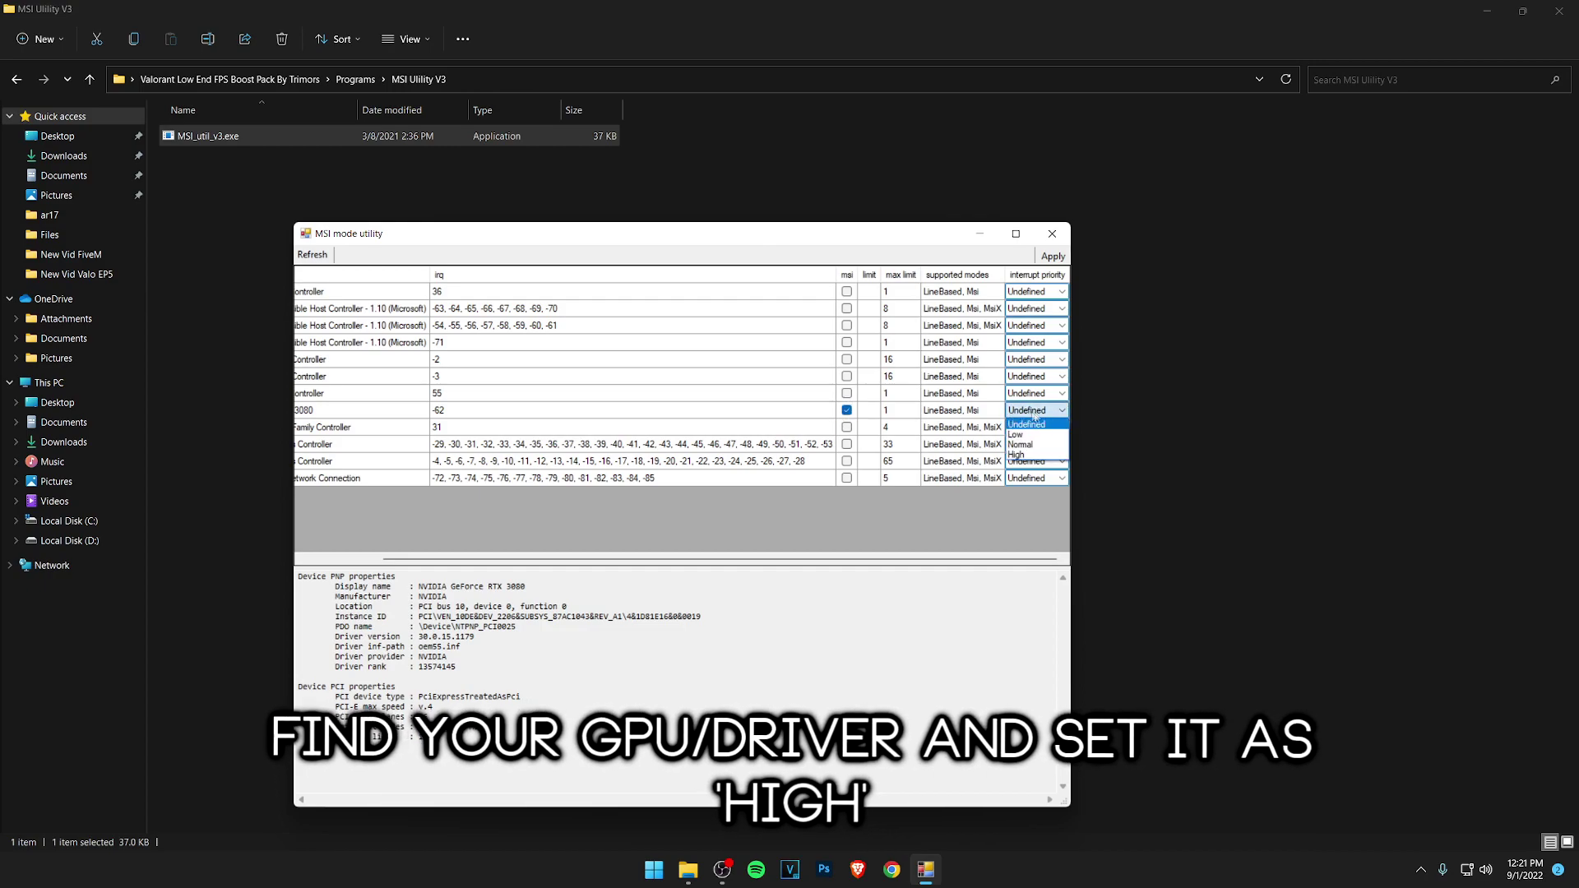
click(1020, 455)
drag(824, 559, 723, 563)
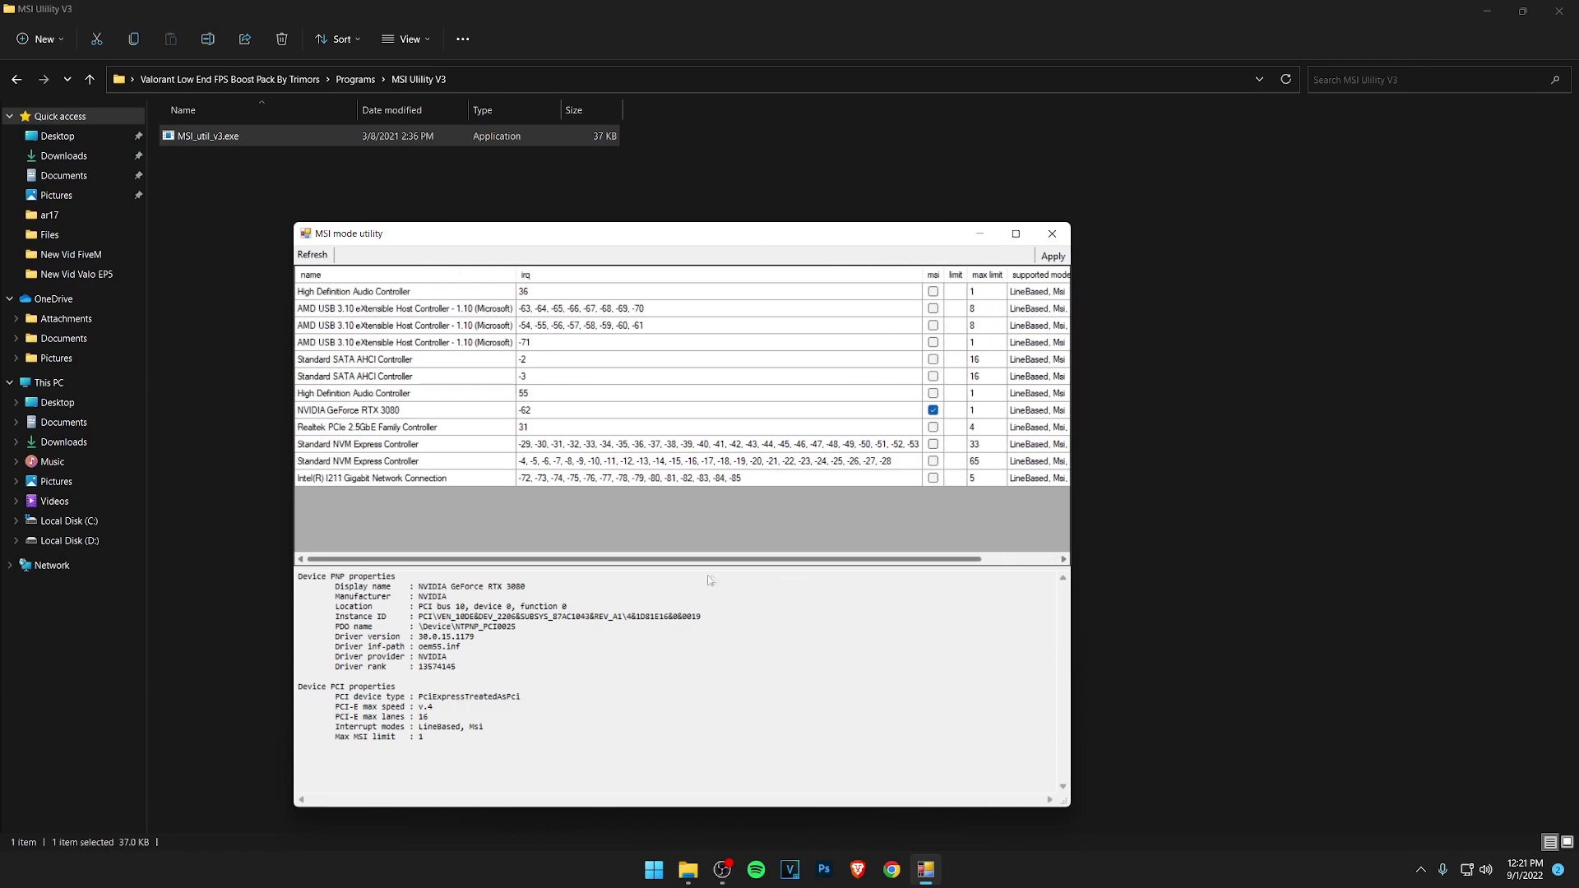
Step: Close the MSI mode utility, return to the boost pack's main folder and close that folder window
click(1055, 236)
click(23, 86)
click(22, 86)
click(321, 292)
click(1559, 11)
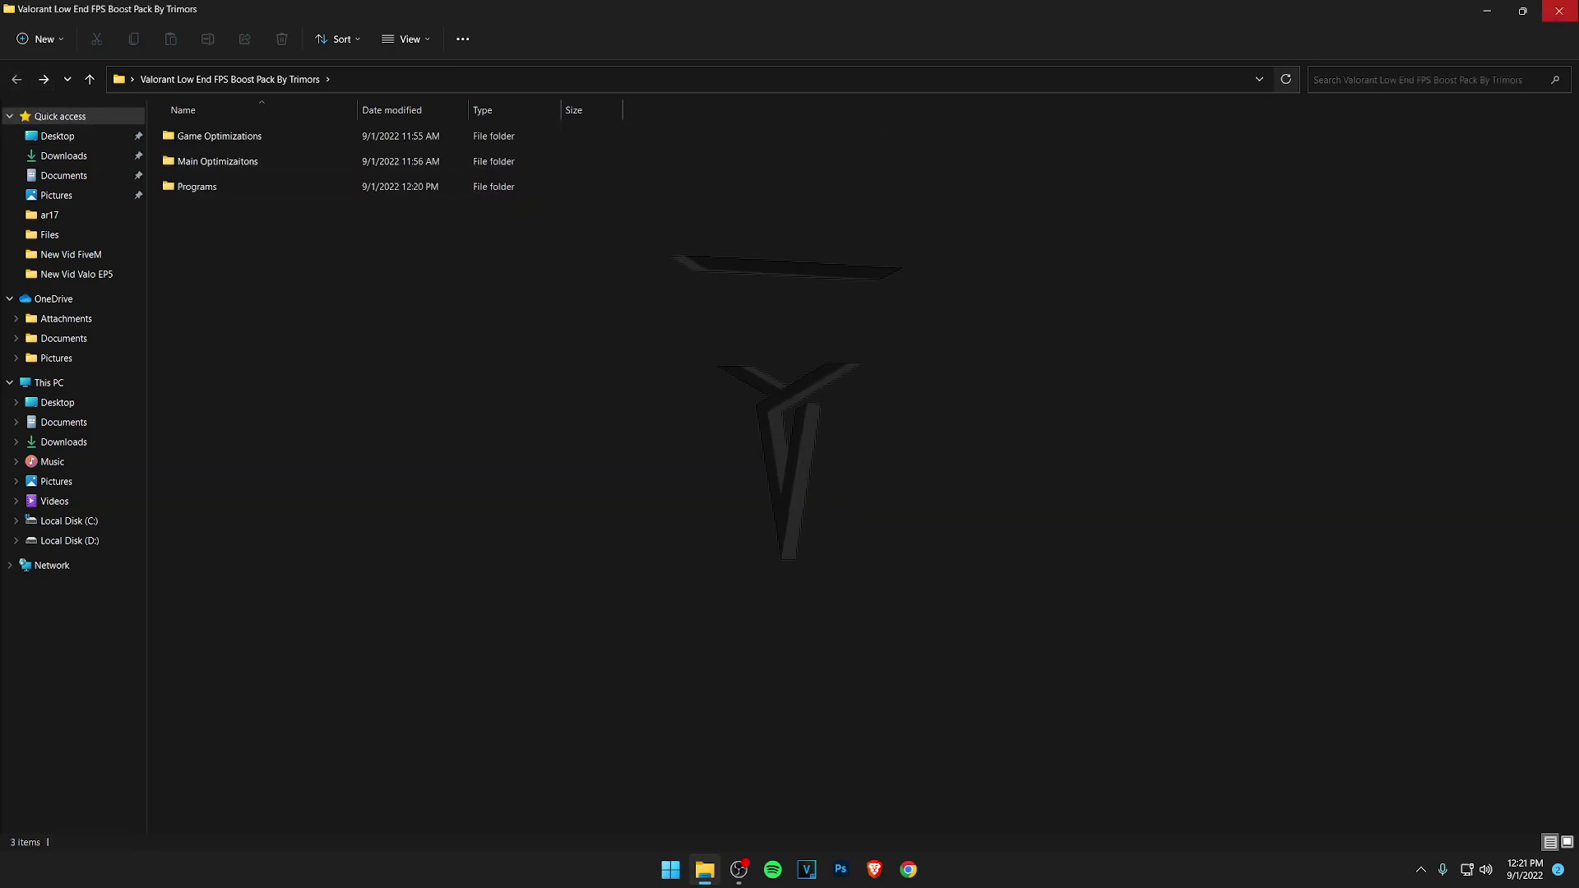